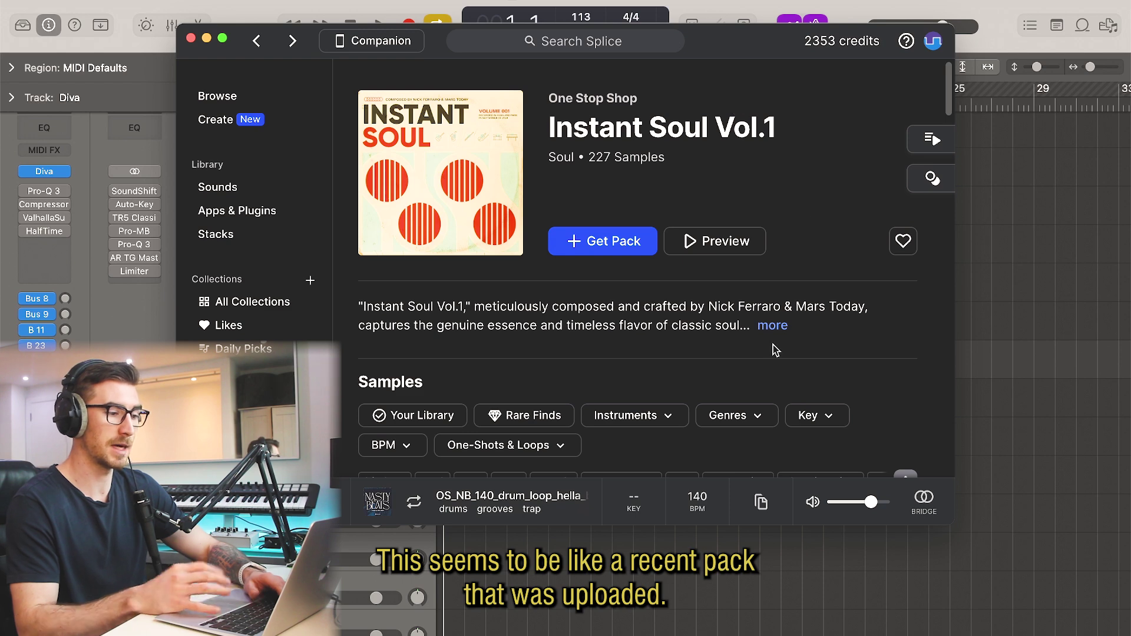
Browse the Instant Soul Vol.1 samples and play the imported vocal hook in the project.
scroll(752, 377, "down", 15)
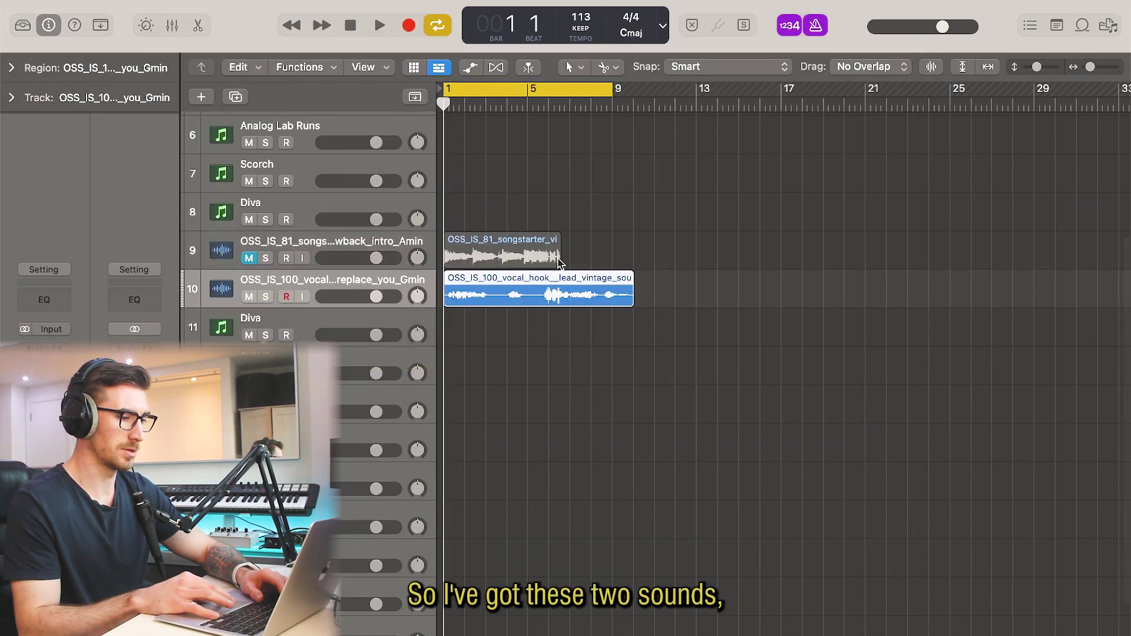
left_click(654, 210)
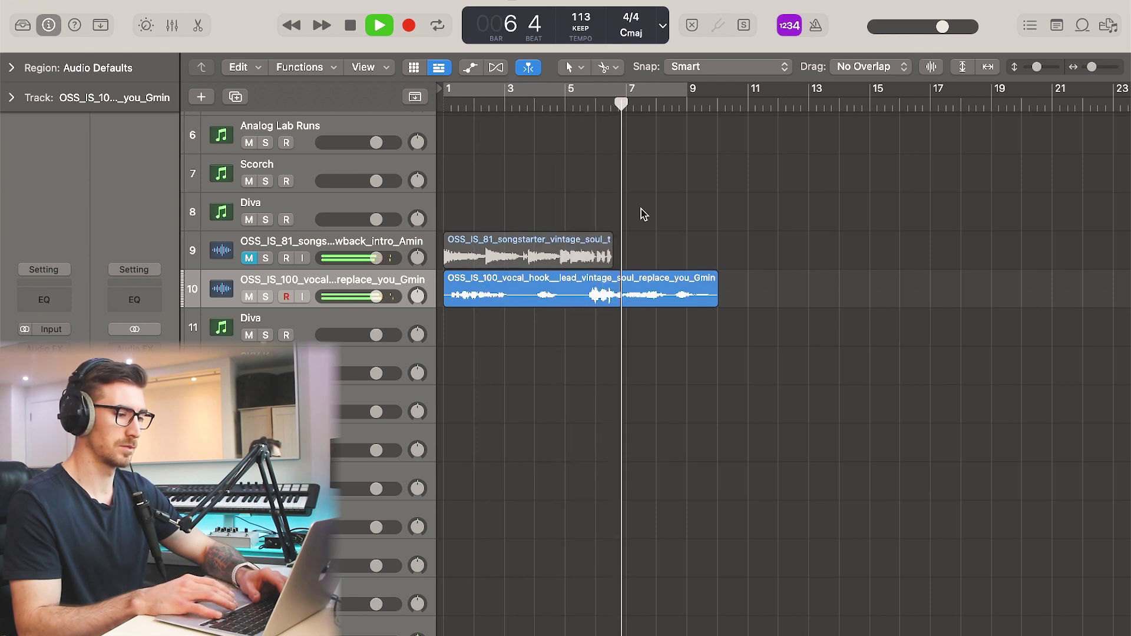
key("space")
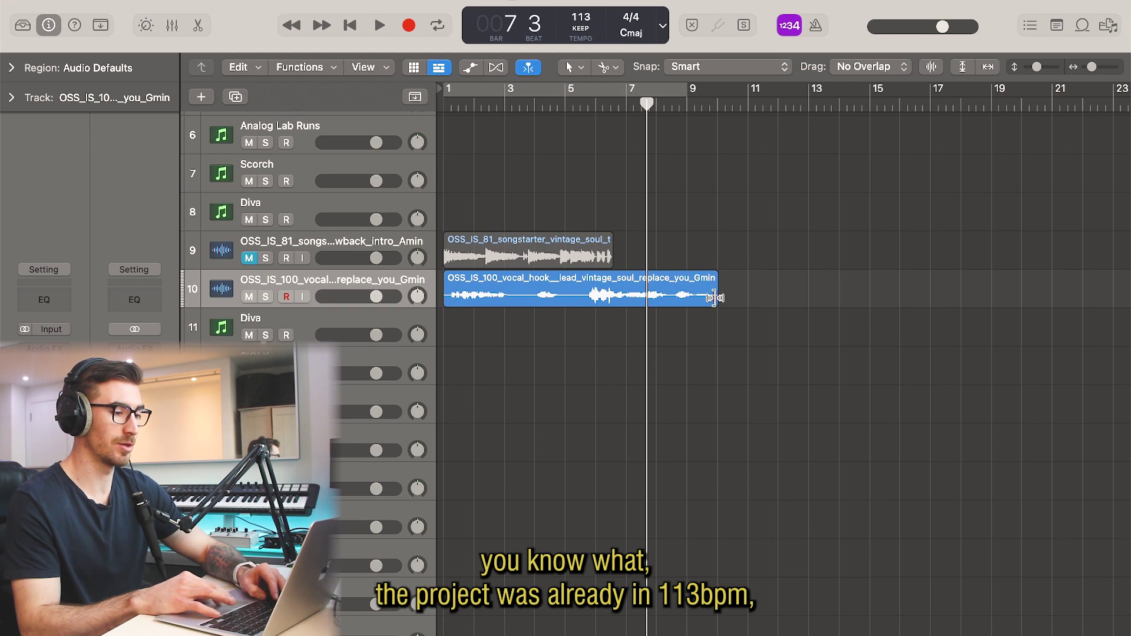
Time-stretch the vocal hook region to 8 bars and match the cycle range to its length.
left_click_drag(714, 301, 682, 304)
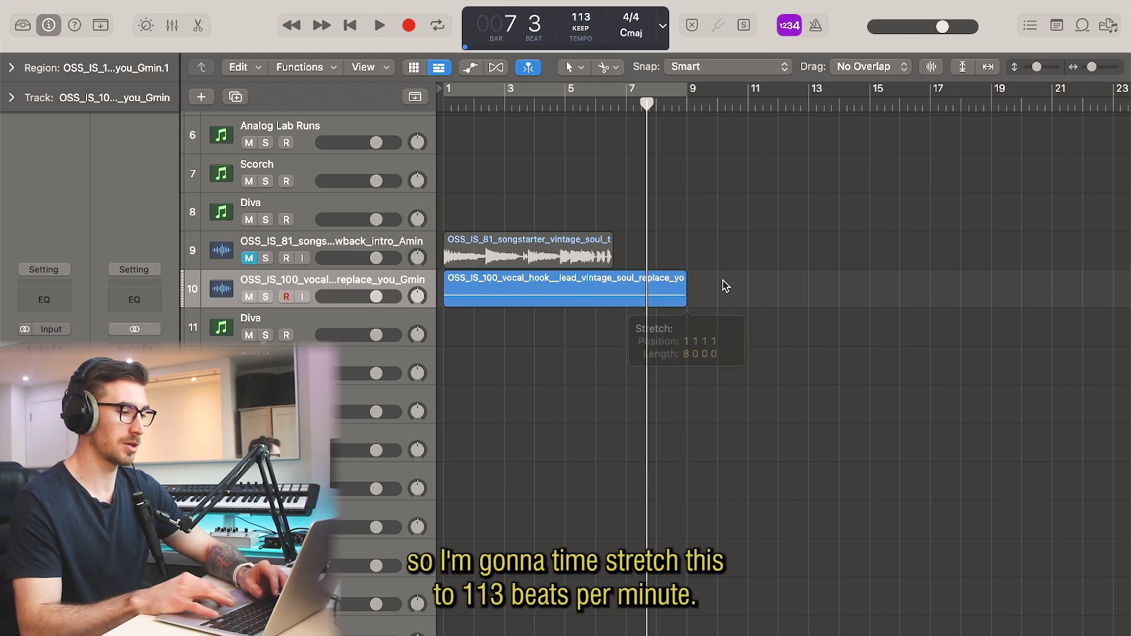
key("super+u")
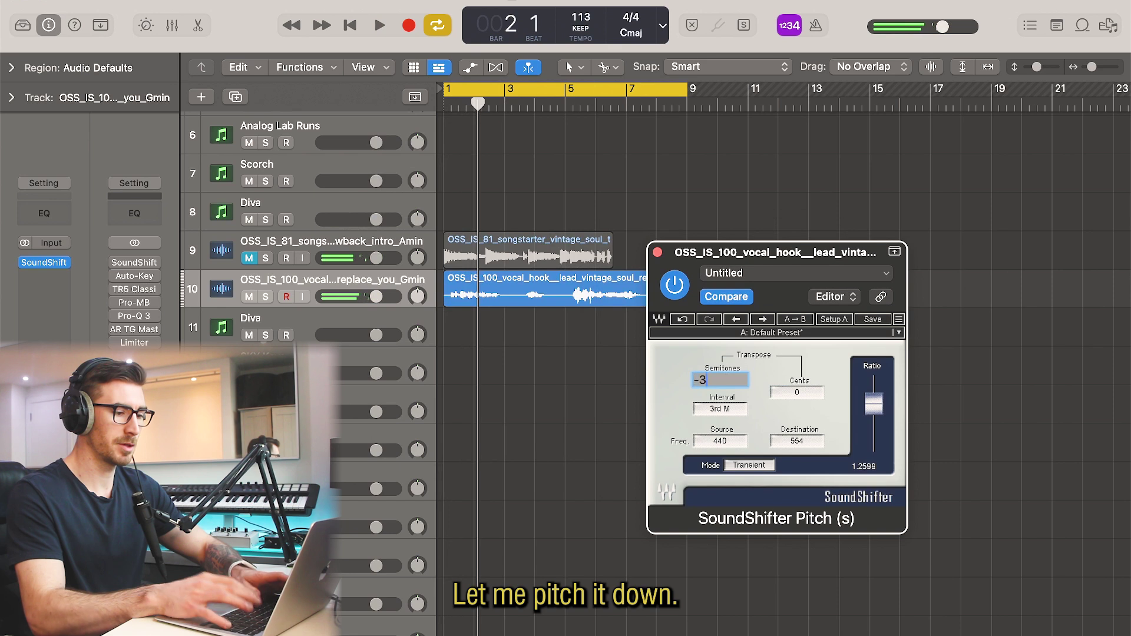
Transpose the vocal hook by -3 semitones in SoundShifter Pitch and listen to the result.
type("-3")
key("Return")
key("space")
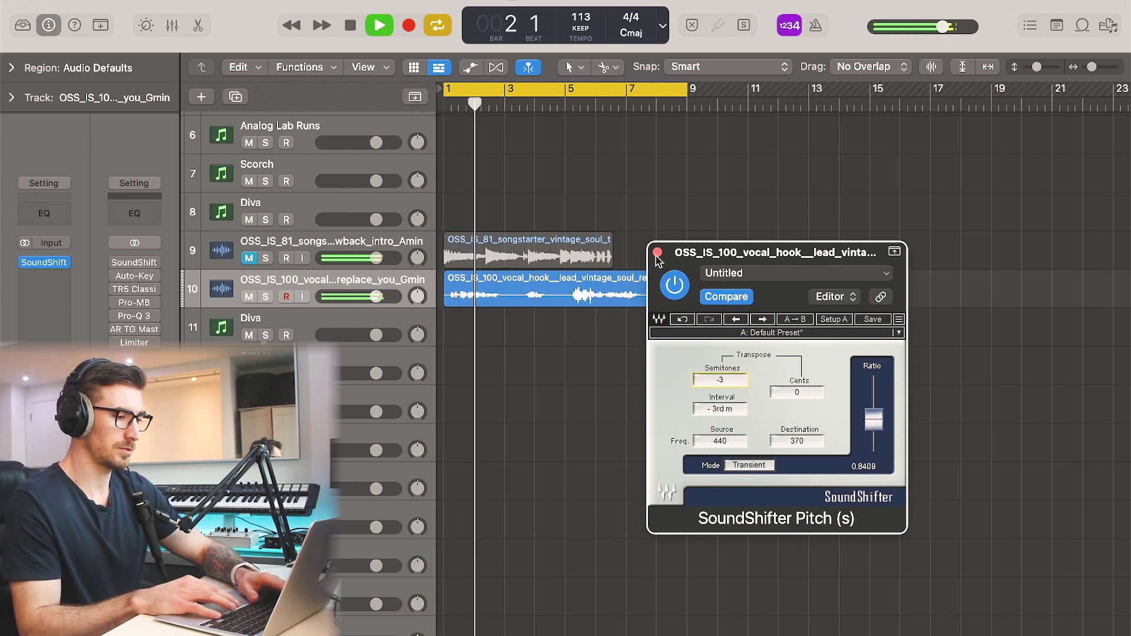
left_click(658, 253)
key("space")
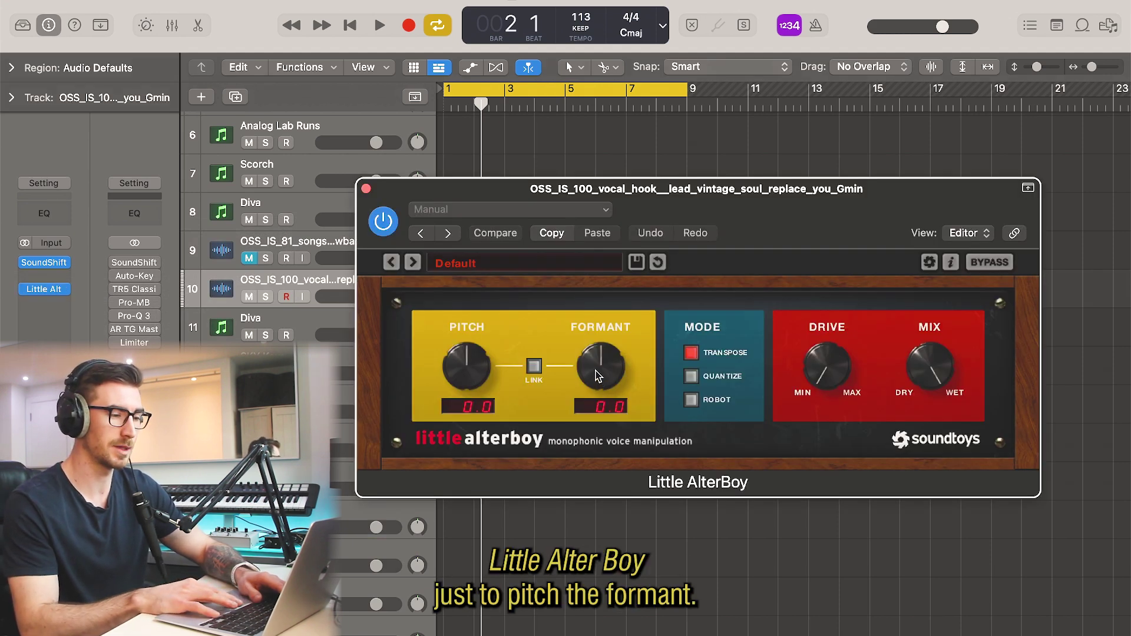
Lower the Little AlterBoy formant on the vocal track to -4.5 and raise its drive slightly while checking playback.
left_click_drag(596, 376, 589, 384)
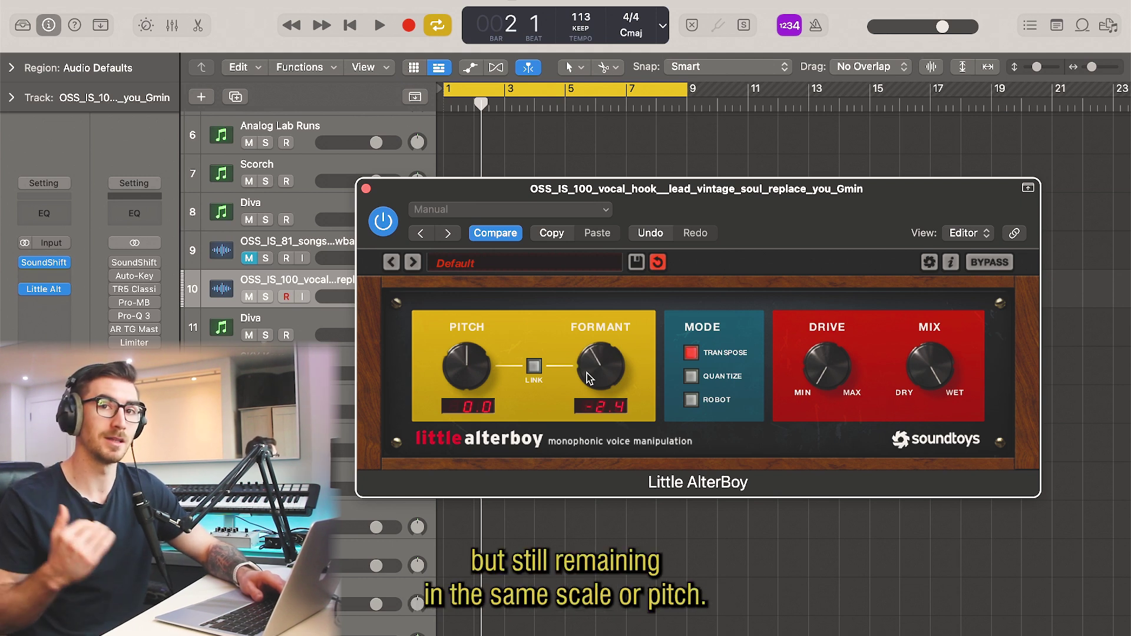
key("space")
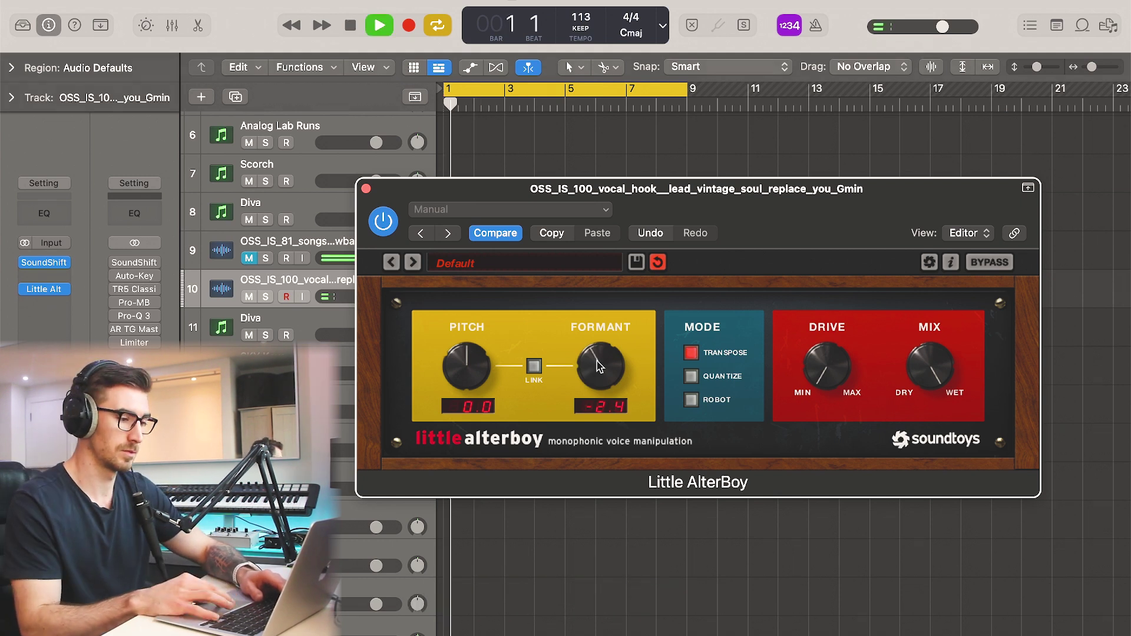
left_click_drag(589, 377, 592, 380)
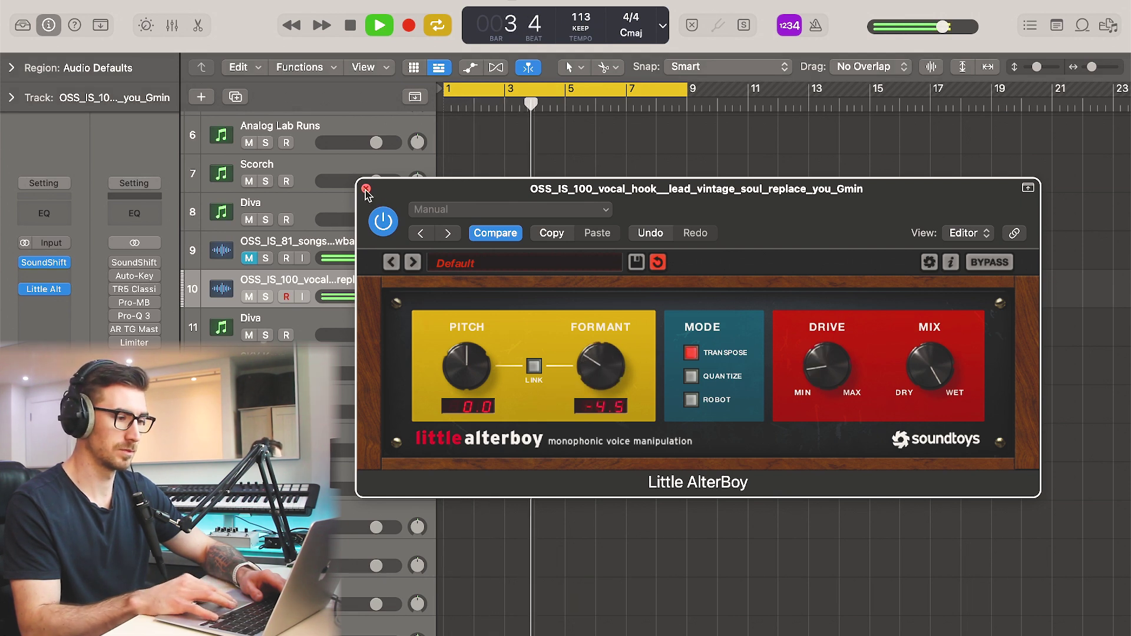
key("super+w")
key("space")
Compress the vocal hook to double time over 4 bars and loop it to bar 9.
left_click_drag(682, 301, 557, 300)
key("space")
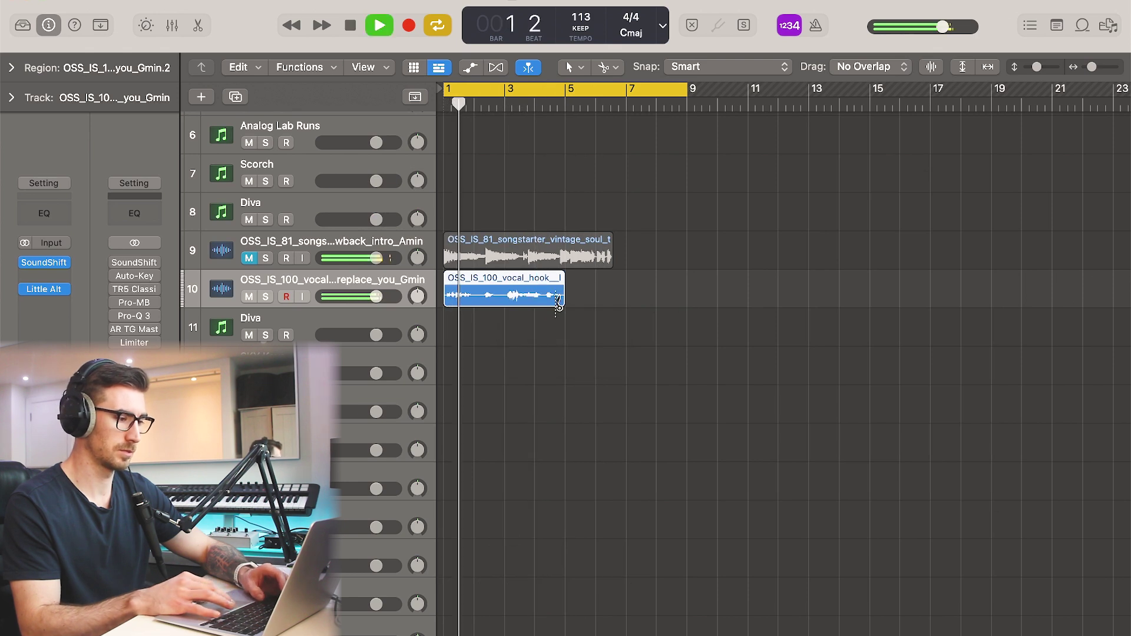
left_click_drag(557, 299, 686, 299)
Insert the UADx 1176AE Compressor between SoundShifter and Little AlterBoy on the vocal track.
mouse_move(47, 292)
key("space")
left_click(47, 290)
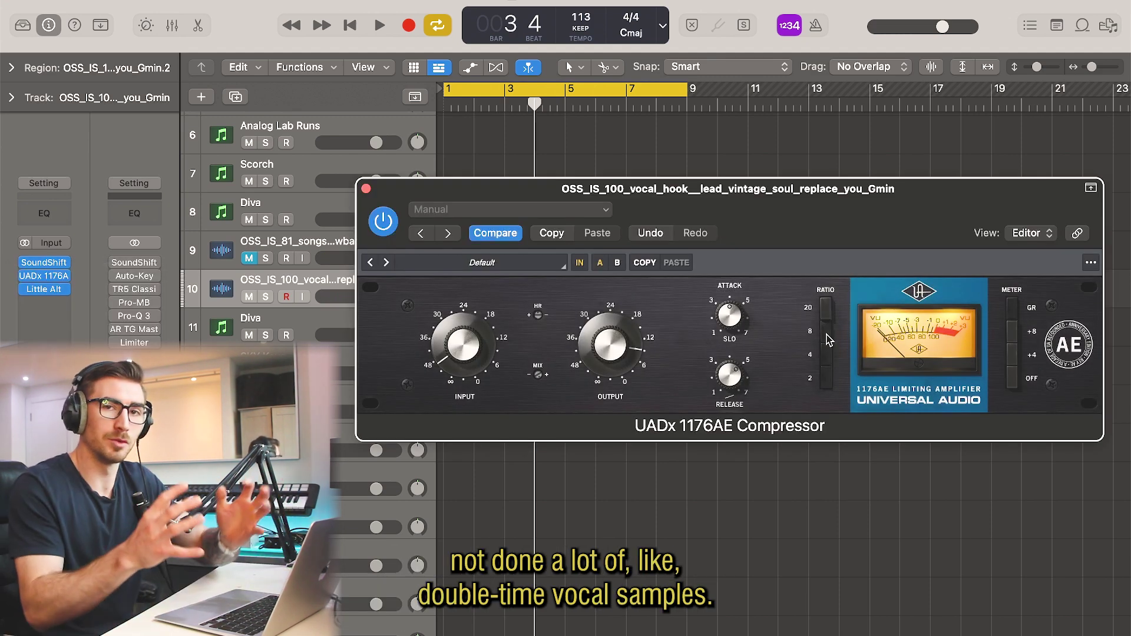
left_click(365, 188)
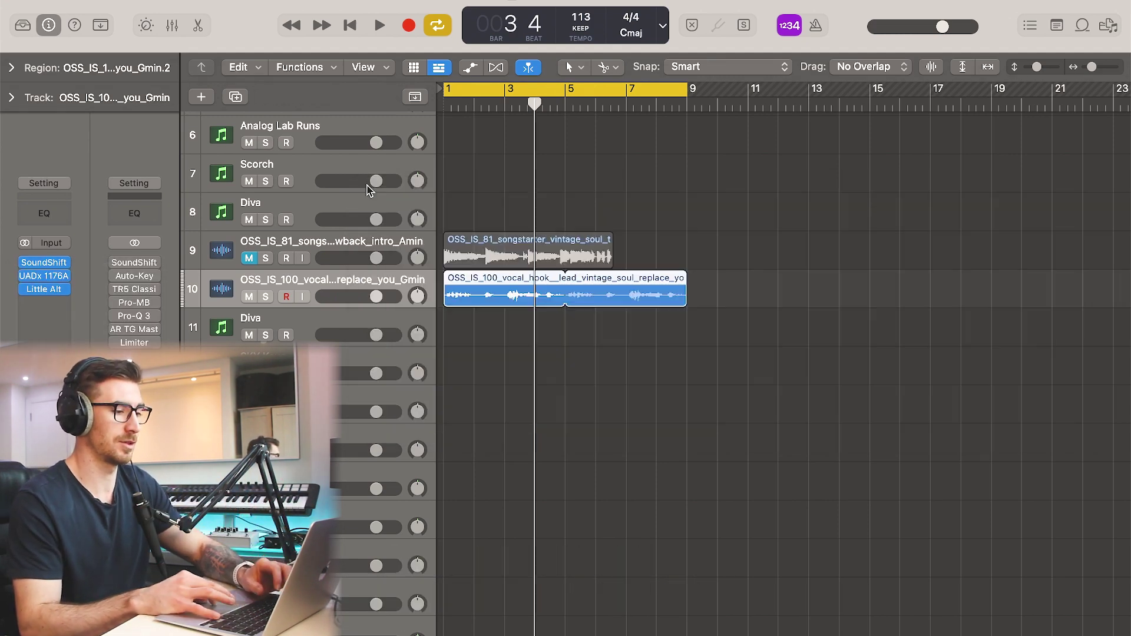
Lower the vocal's Little AlterBoy formant to -5.2 during playback.
left_click(646, 430)
key("space")
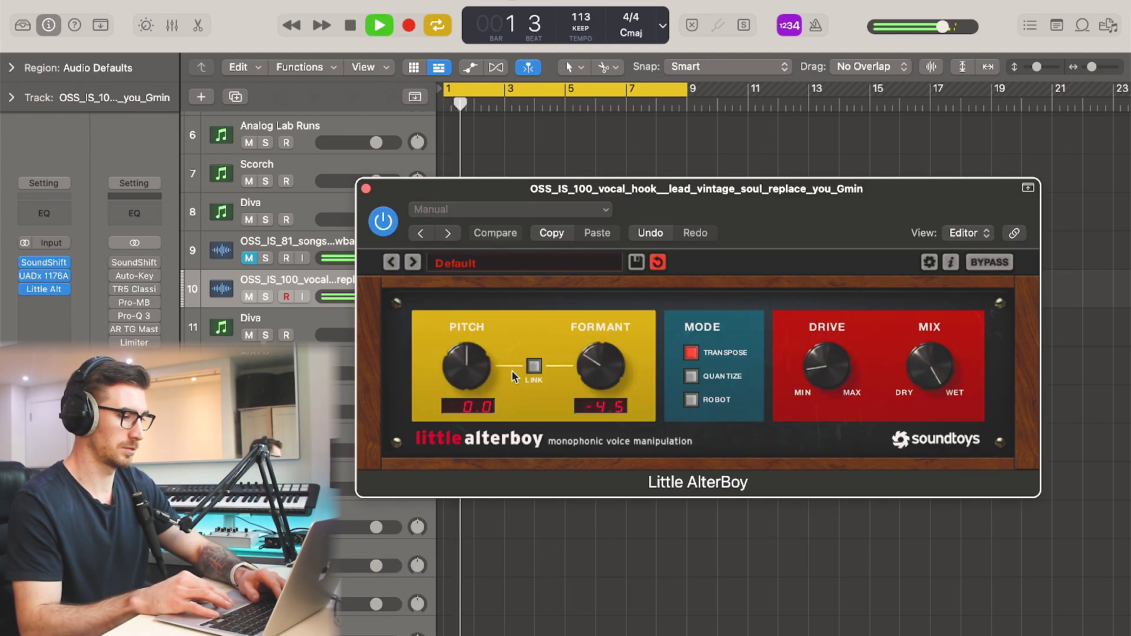
left_click_drag(598, 352, 596, 361)
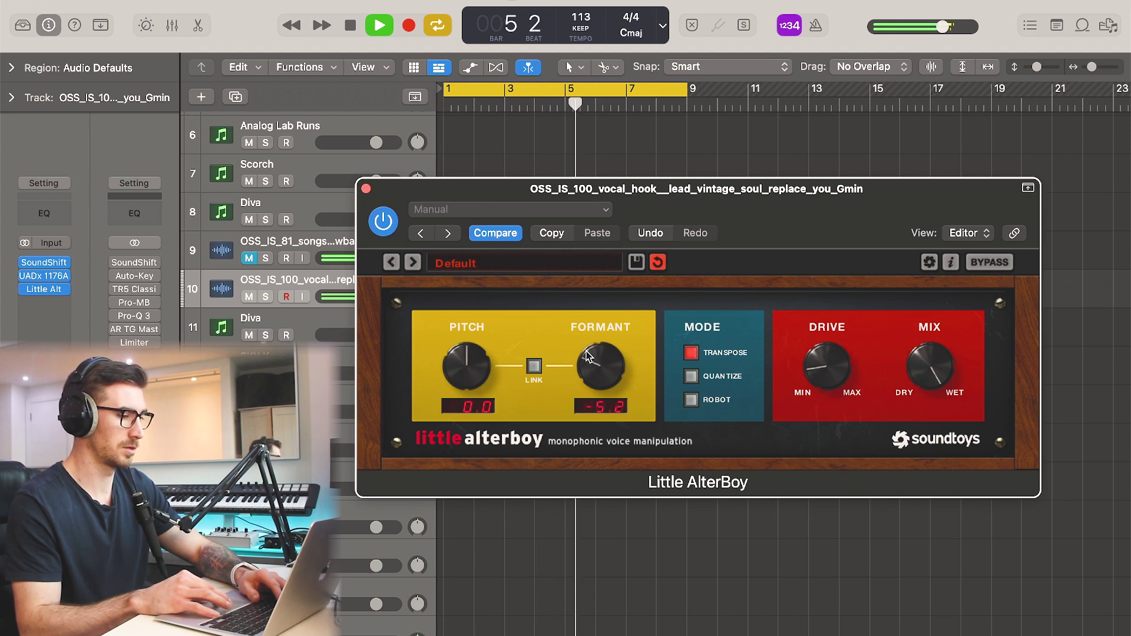
left_click(366, 188)
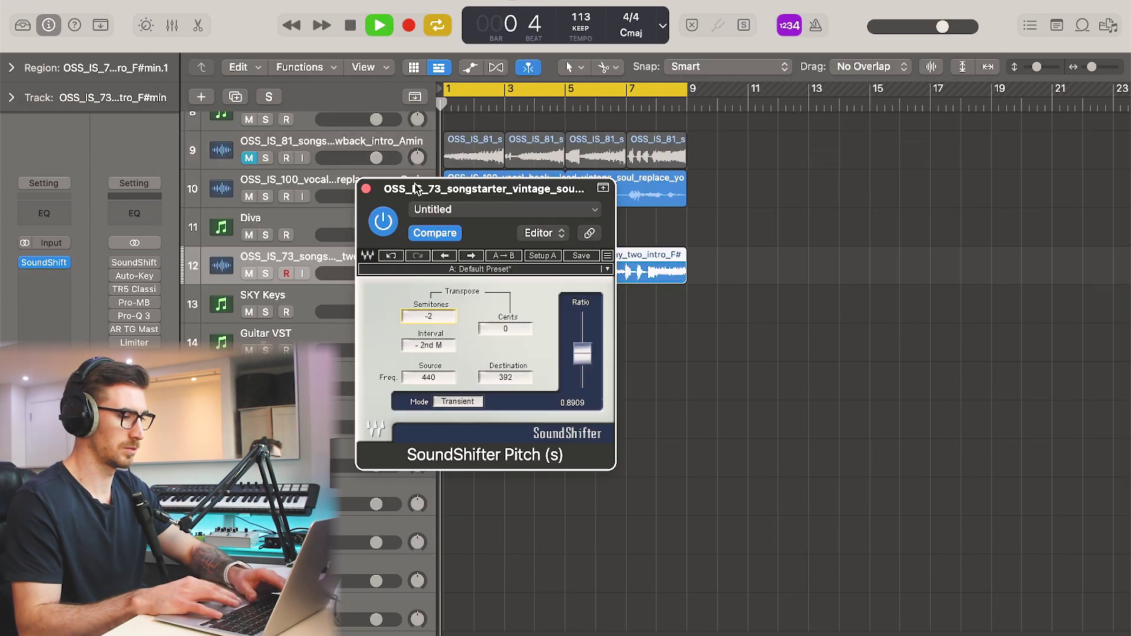
Close the songstarter's pitch plug-in and listen to the pitched songstarter together with the vocal hook.
left_click(365, 189)
scroll(547, 315, "up", 3)
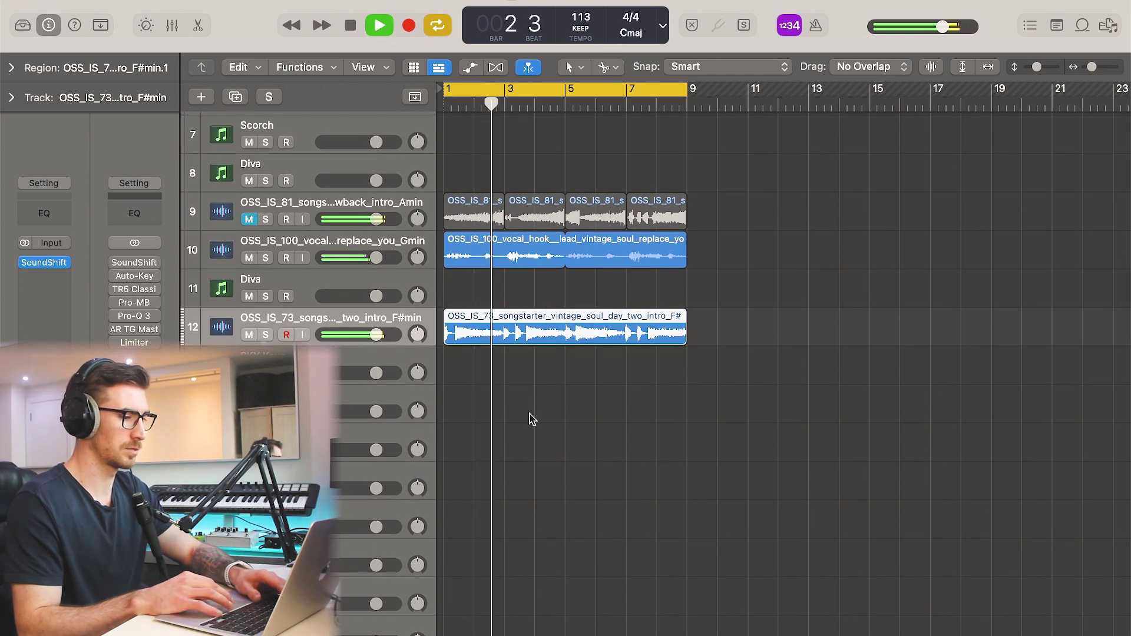
left_click(532, 419)
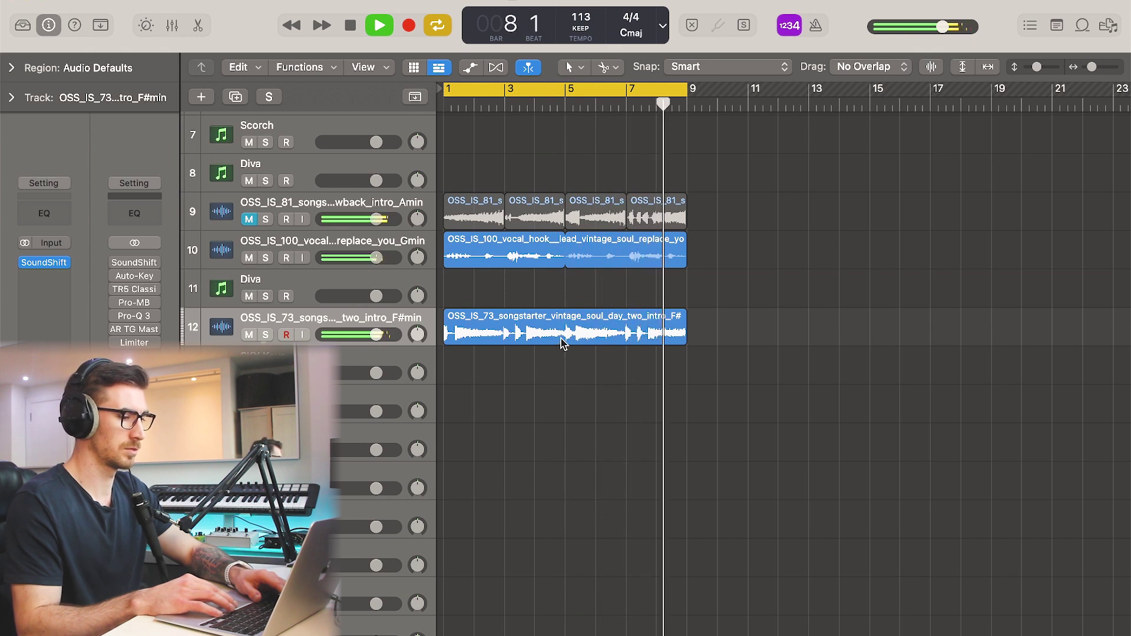
Split the F#min songstarter region at position 7 4 1 1 and move its end piece to the track below.
left_click(635, 340, "super")
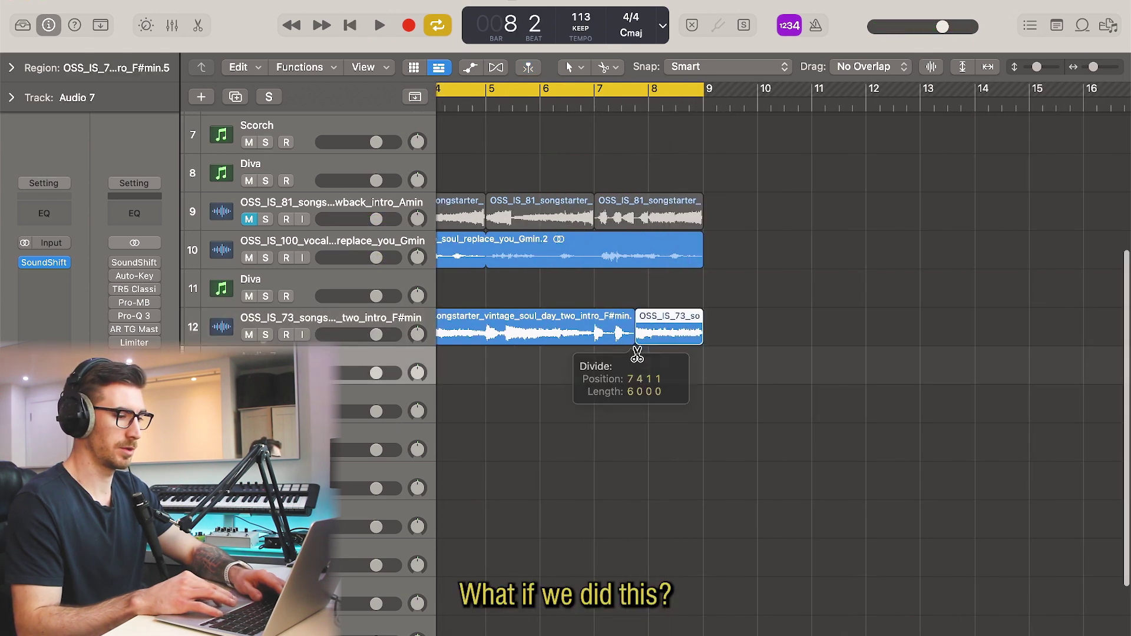
left_click_drag(652, 348, 653, 386)
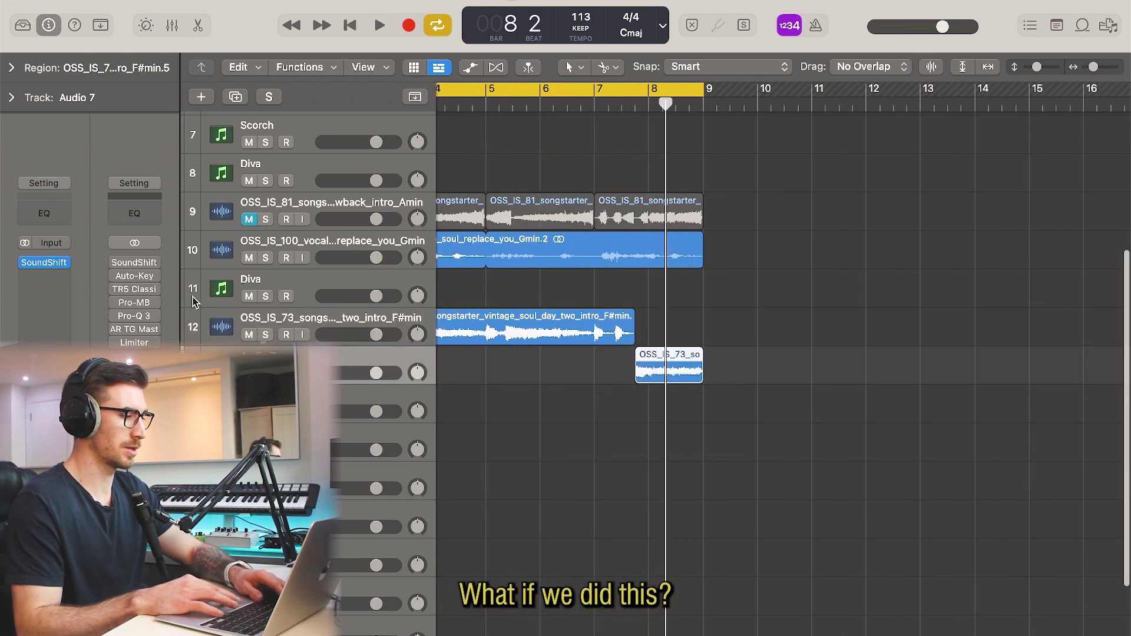
Transpose the separated end piece by -7 semitones in its track's SoundShifter Pitch and listen to it.
left_click(43, 262)
double_click(428, 317)
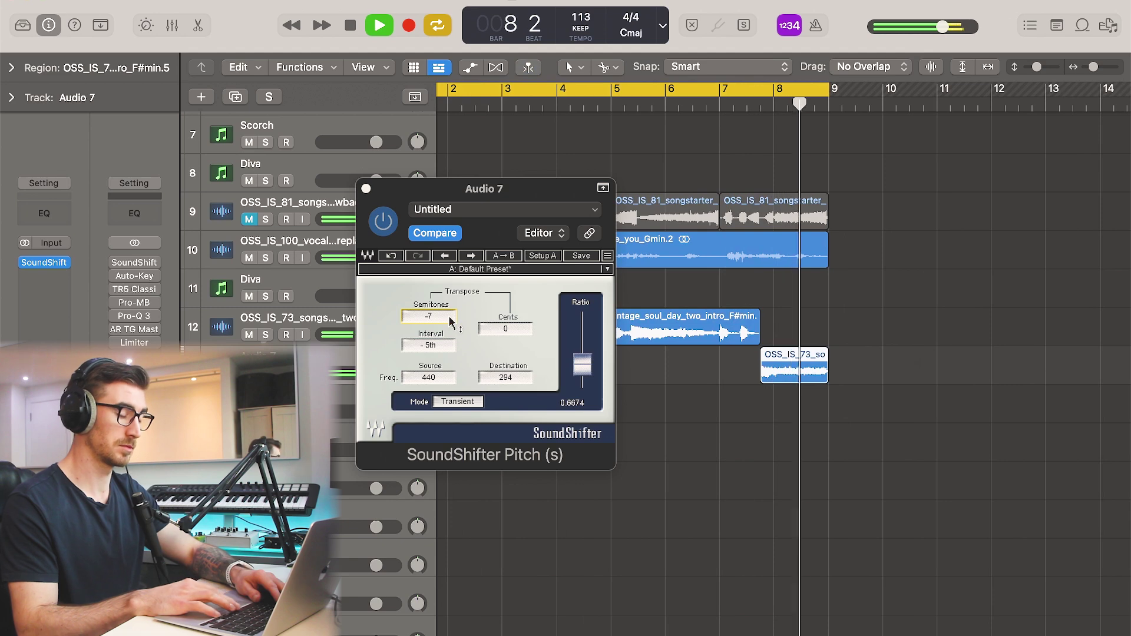
left_click(366, 188)
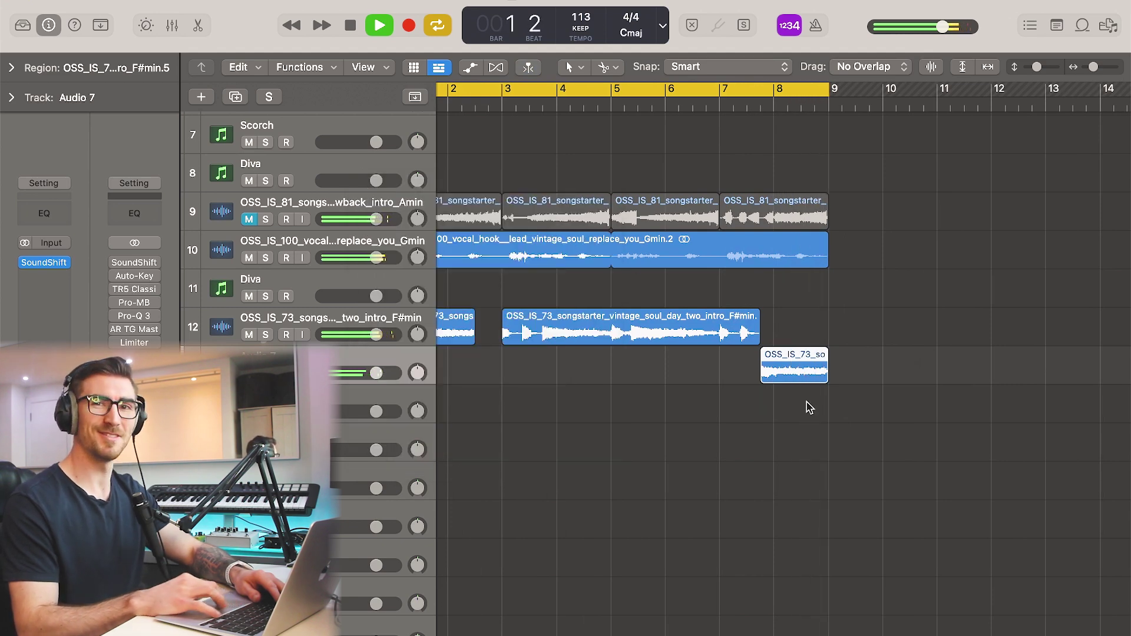
key("space")
Select all three chopped songstarter regions and play the arrangement from the start.
left_click_drag(848, 423, 442, 311)
key("super+Left")
key("space")
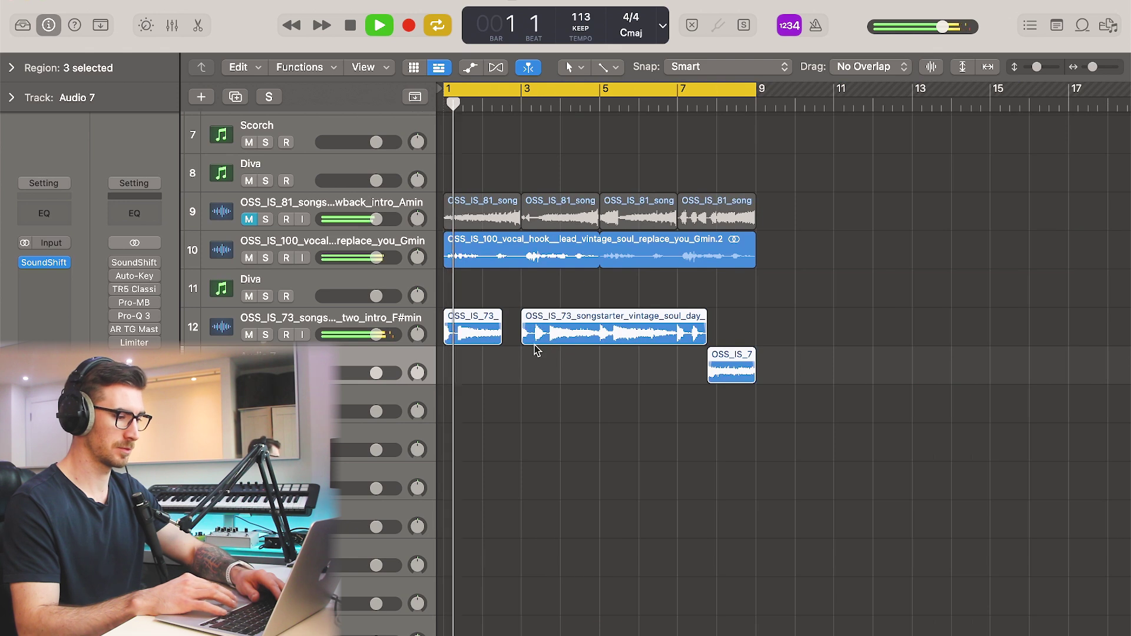
Add the UADx 1176AE Compressor after SoundShifter on the F#min songstarter track and adjust its ratio.
left_click(188, 321)
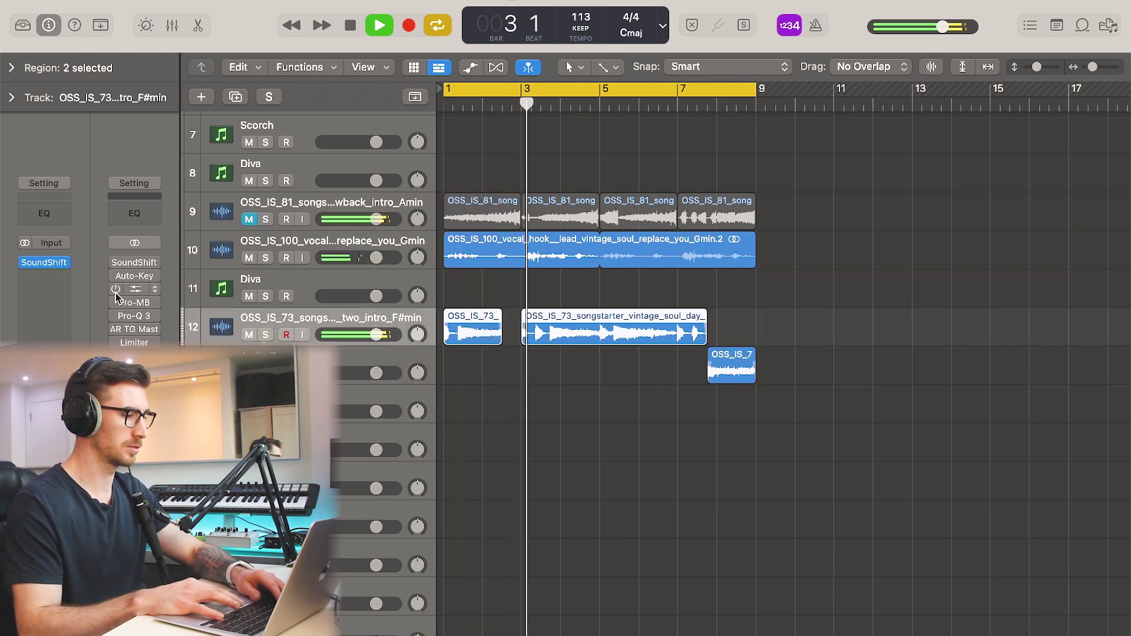
left_click(45, 275)
key("Escape")
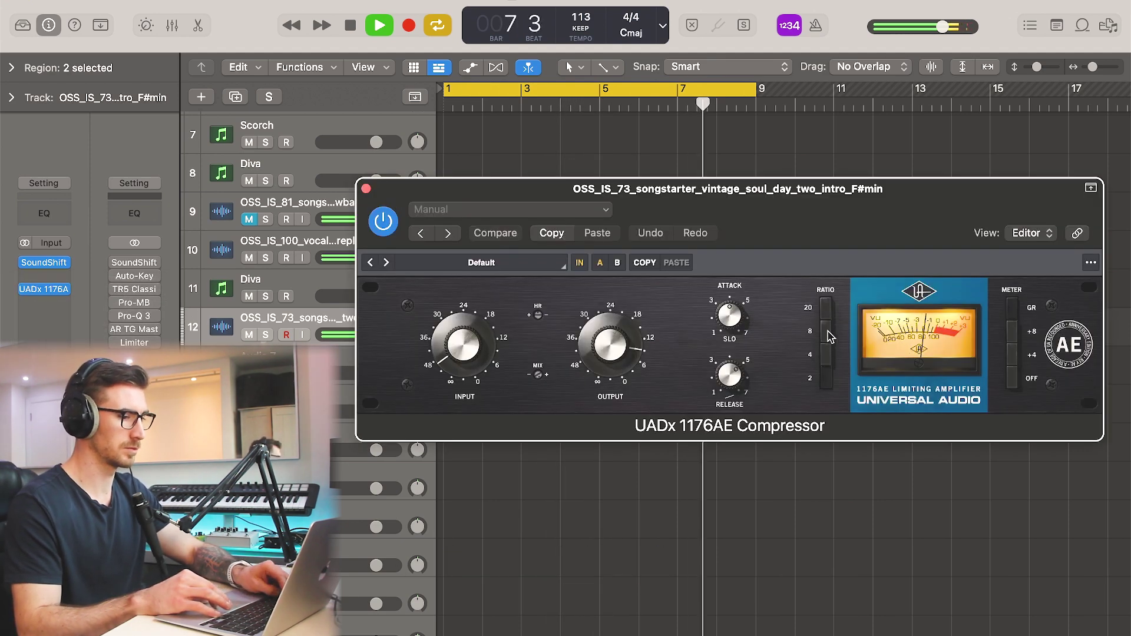
left_click(826, 333)
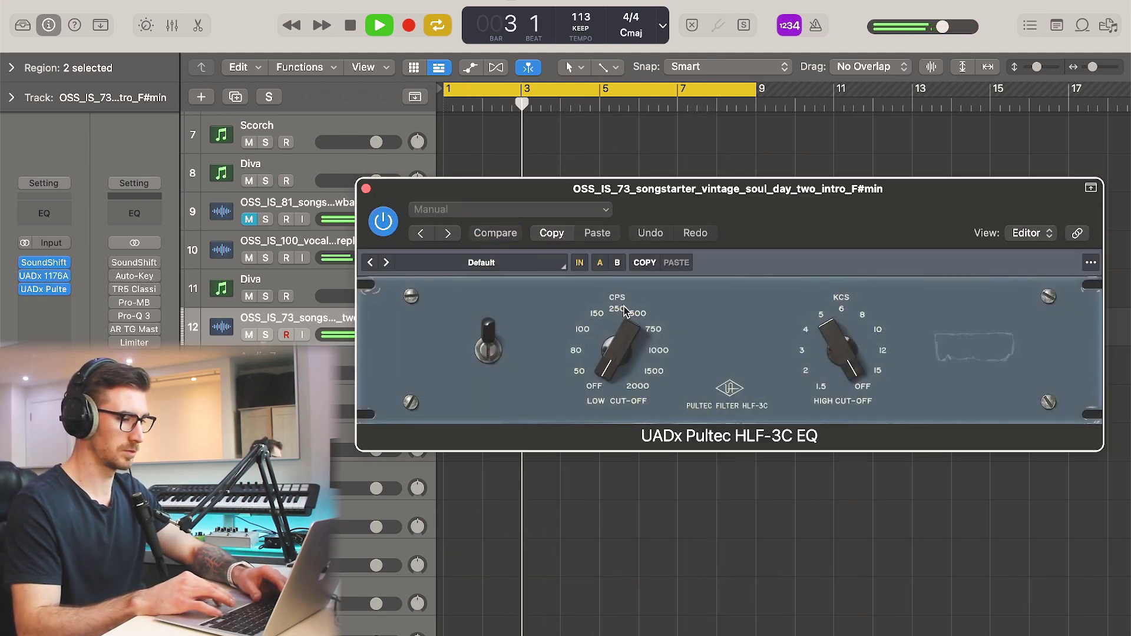
Set the songstarter's UADx Pultec HLF-3C low cut-off to 250 CPS and high cut-off to 10 KCS.
left_click(617, 312)
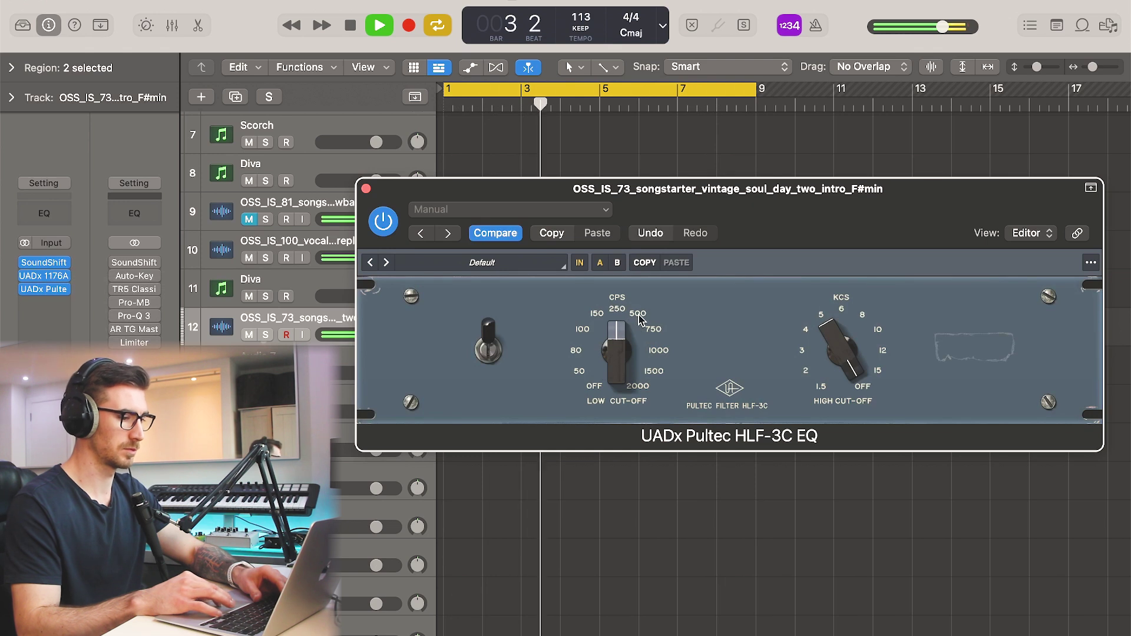
left_click(600, 317)
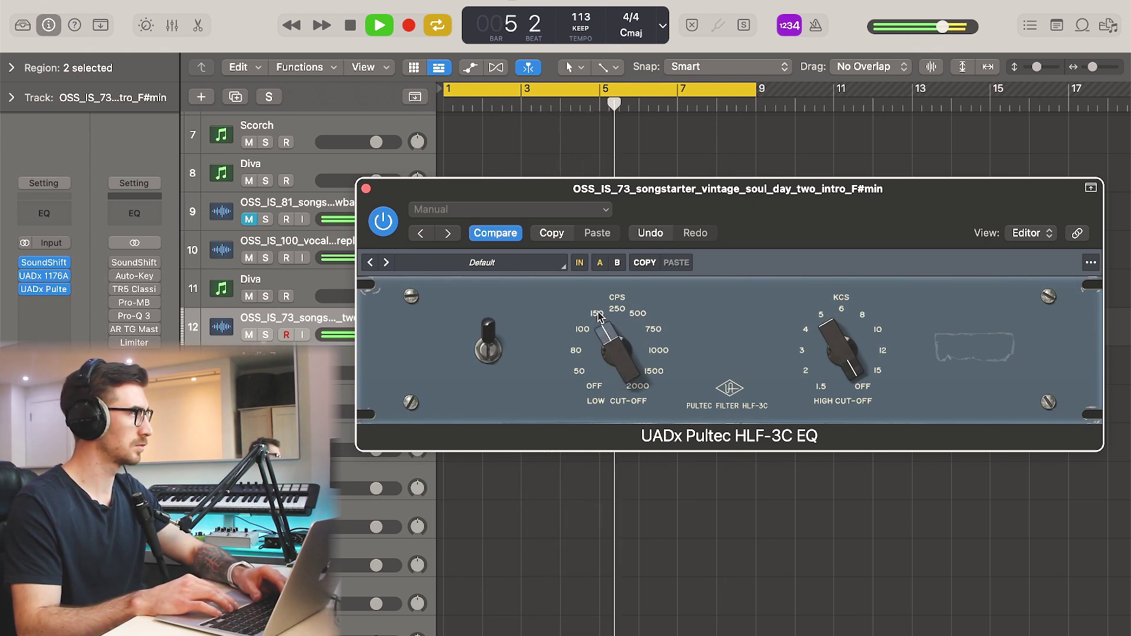
left_click(615, 311)
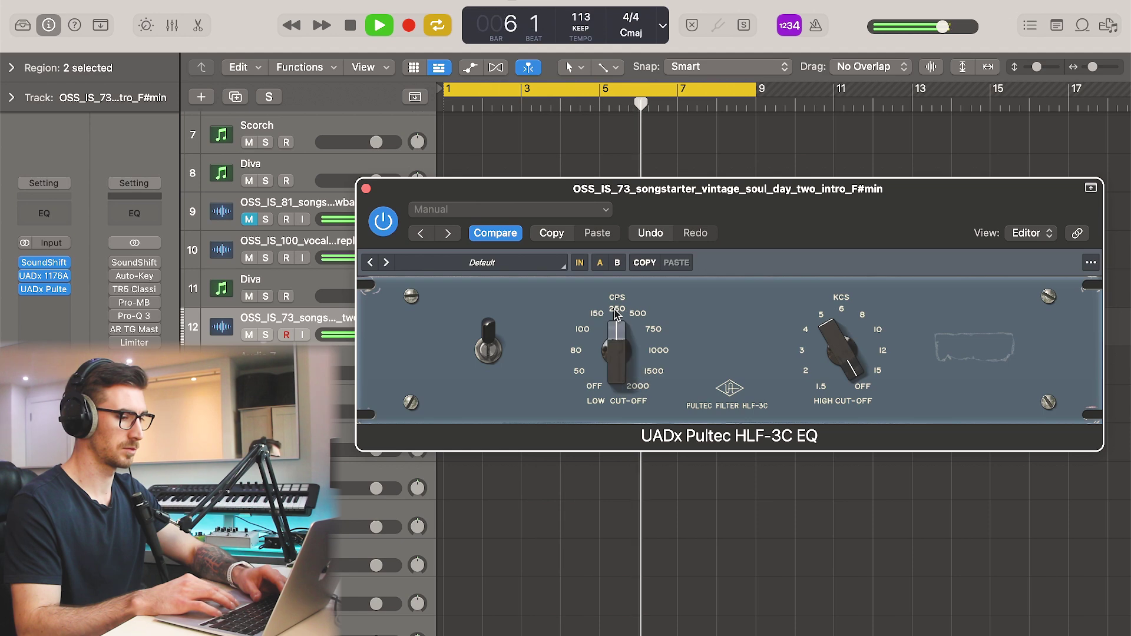
left_click(878, 333)
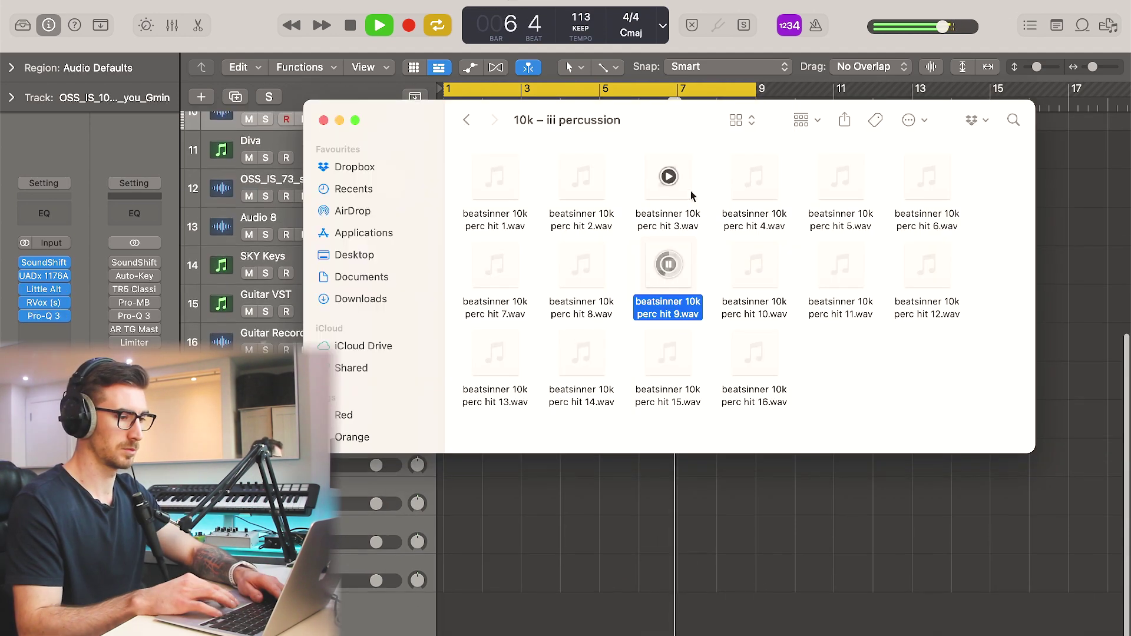
Import beatsinner 10k perc hit 3 and perc hit 13 from the percussion folder onto new tracks.
left_click_drag(666, 177, 444, 631)
left_click_drag(494, 354, 494, 583)
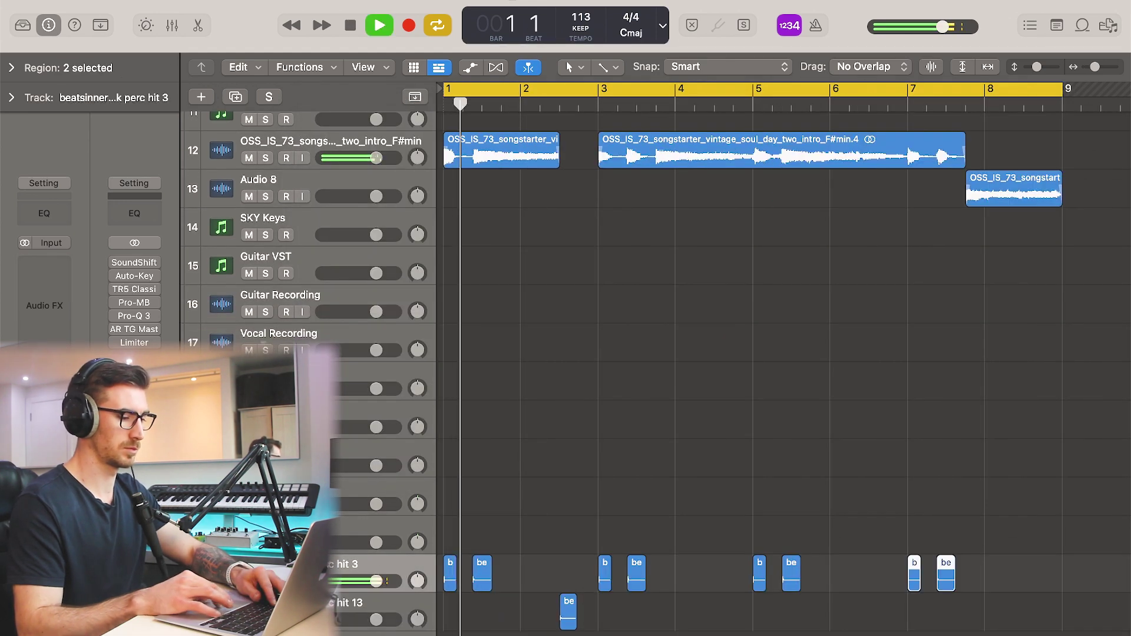
Add RVox with compression at -1.4 and a Stereo Delay to the perc hit 13 track.
left_click(550, 619)
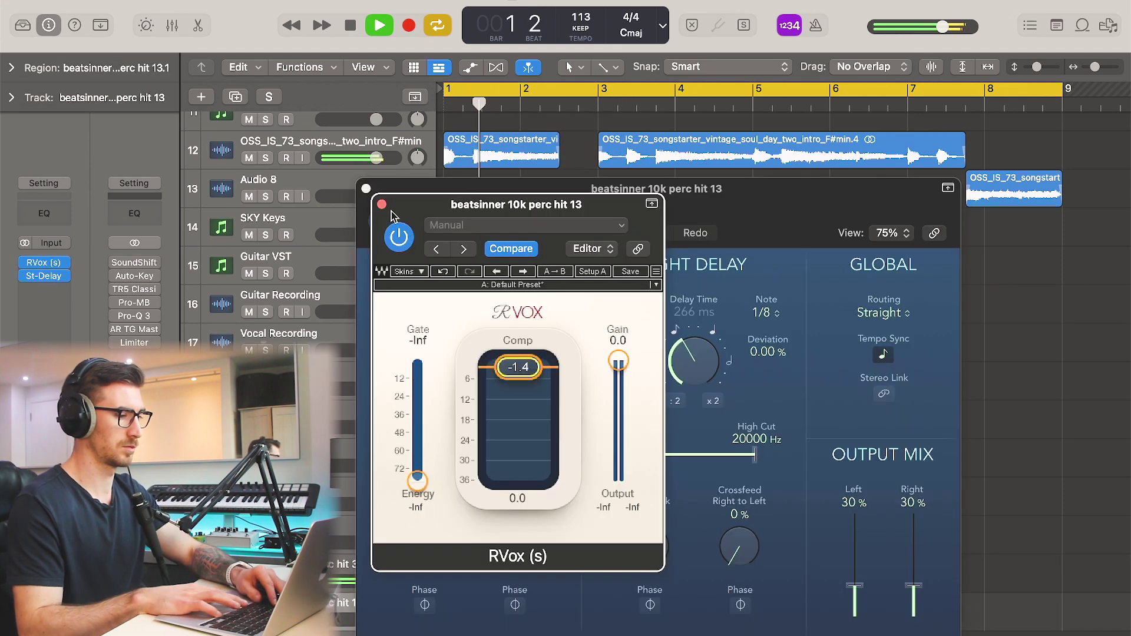
left_click(44, 275)
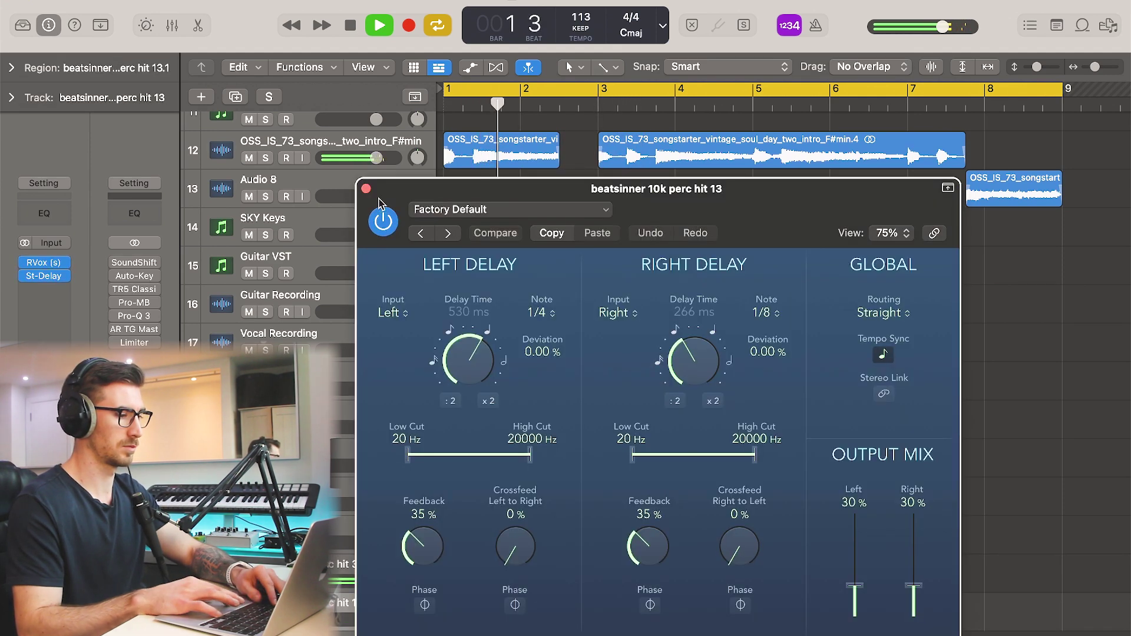
key("super+w")
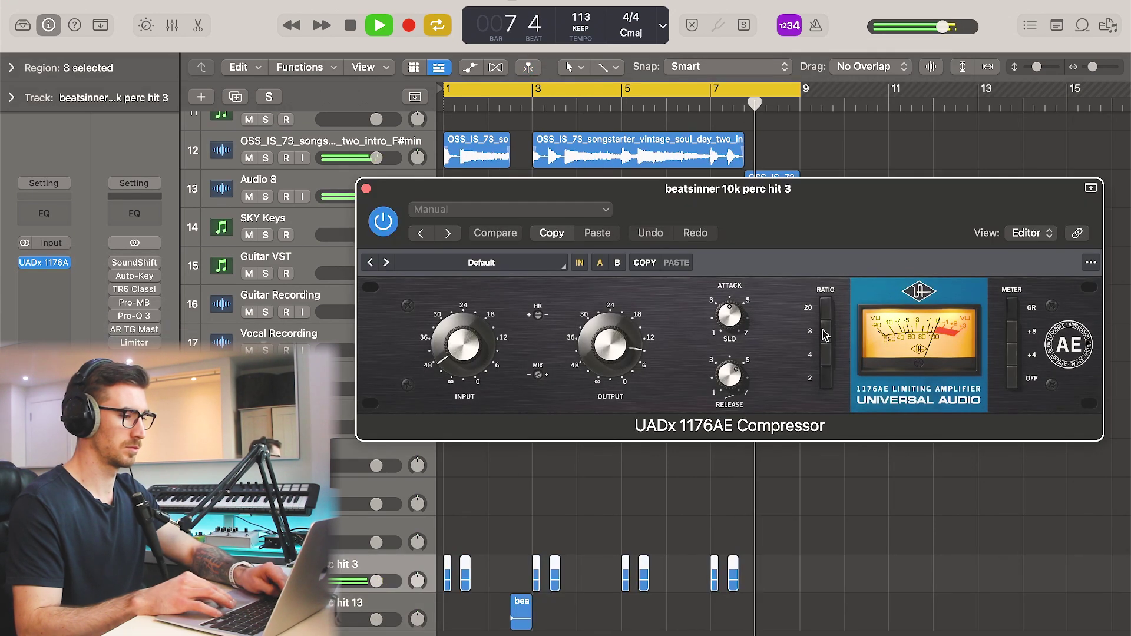
Add DH-Flanger to the perc hit 3 track and nudge its bar 5 hit 3 ticks ahead of the beat.
left_click(365, 188)
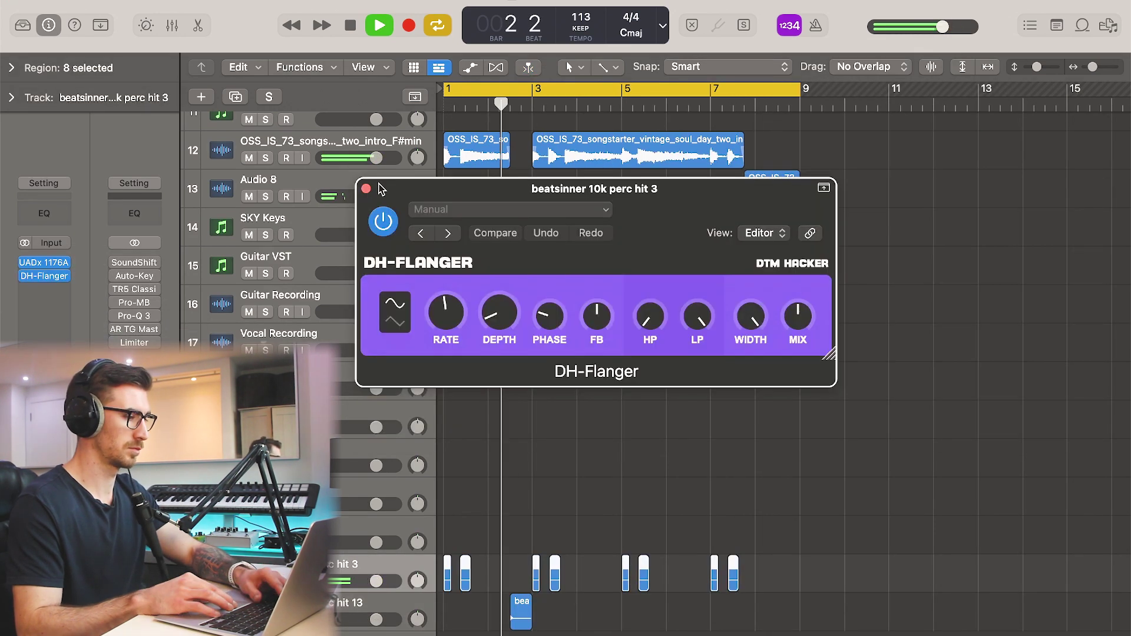
key("super+w")
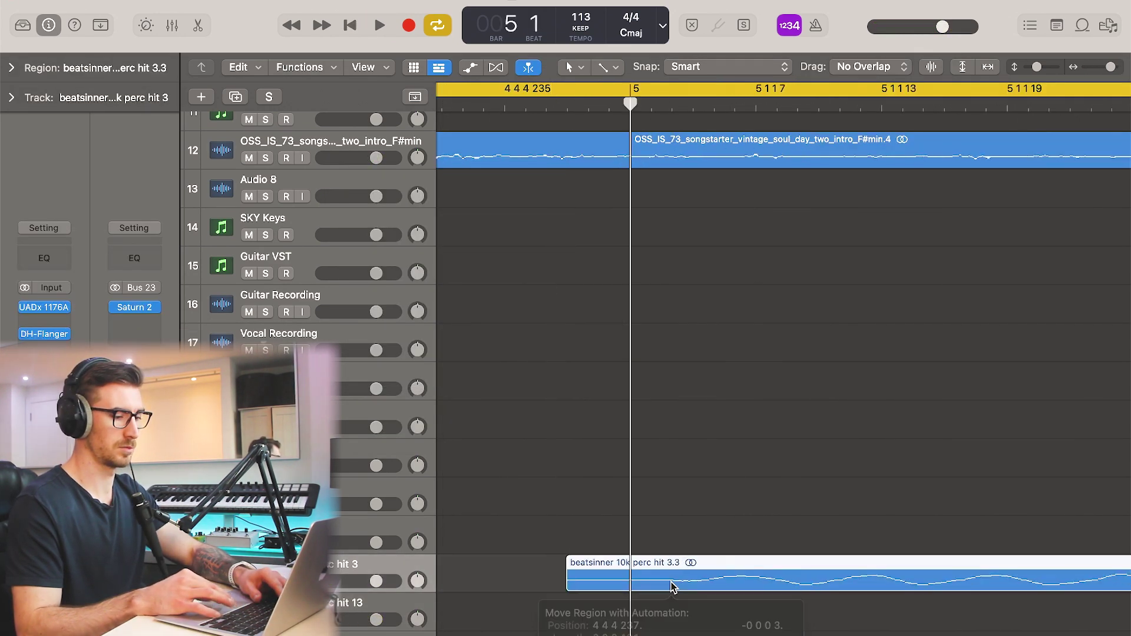
left_click(353, 591)
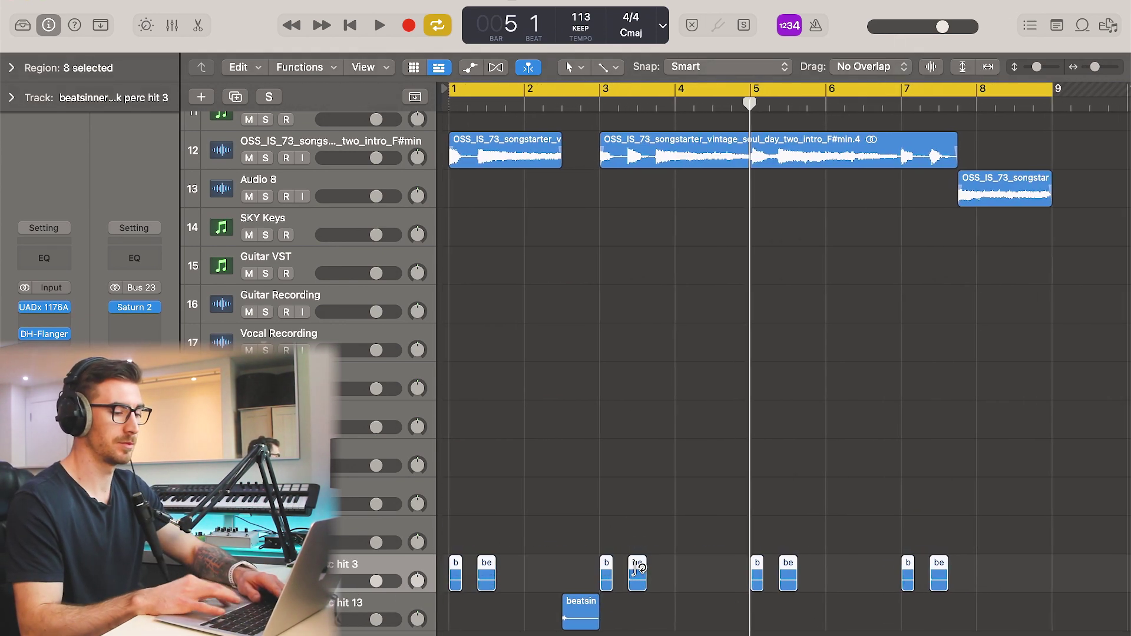
key("space")
Import OSS_IS_75_electric_guitar_vintage_soul_ooooo_Amin from Splice onto a new track and transpose it by 7 semitones with SoundShifter Pitch.
left_click(752, 631)
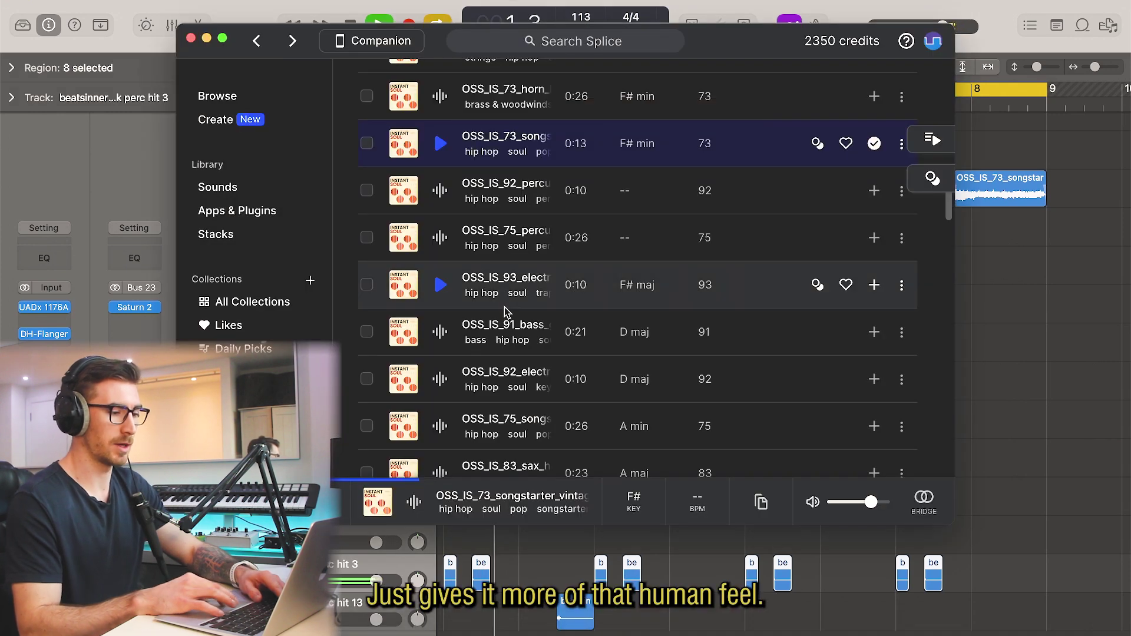
scroll(505, 220, "down", 10)
scroll(505, 306, "down", 5)
left_click_drag(505, 306, 499, 604)
left_click(499, 598)
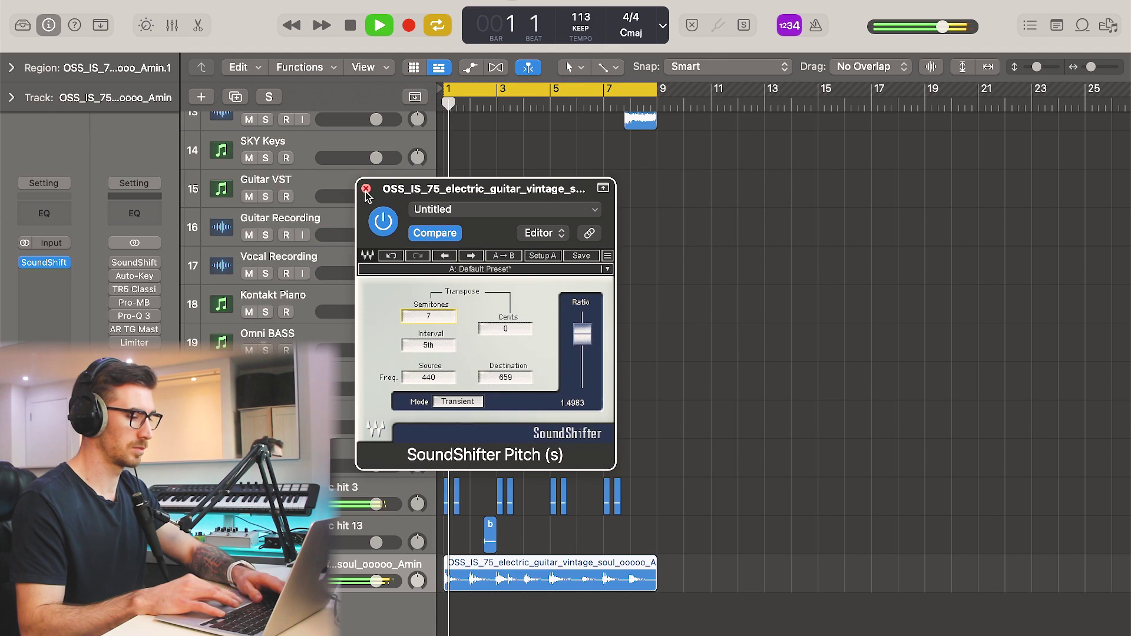
left_click(366, 189)
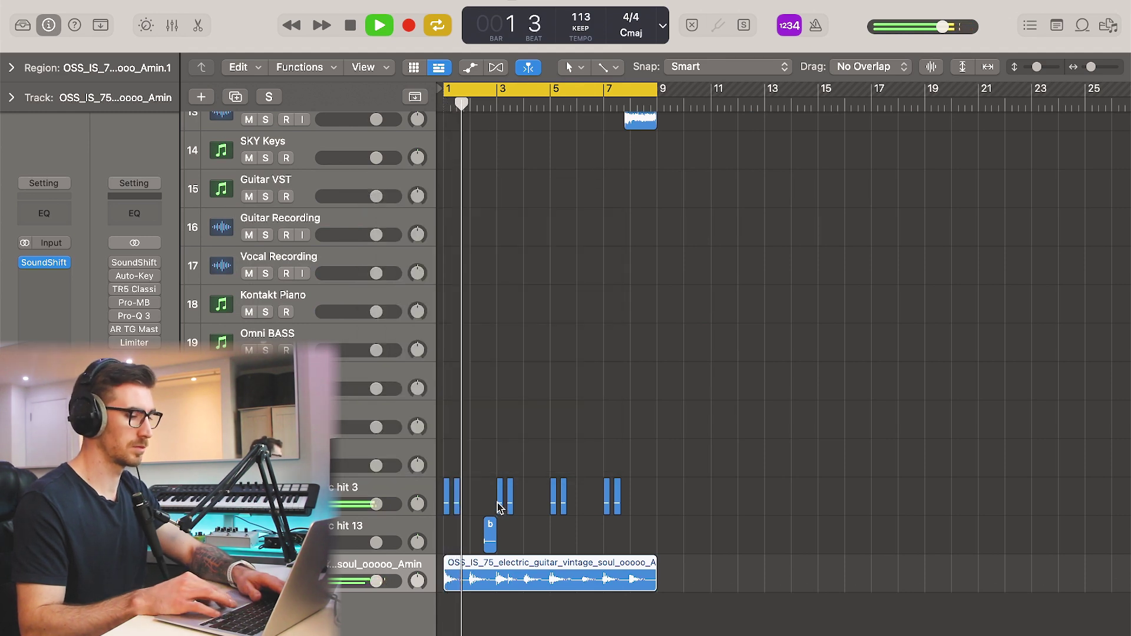
Create a new audio track below the electric guitar and chop the guitar region into pieces, leaving a gap in bar 2.
key("super+Right")
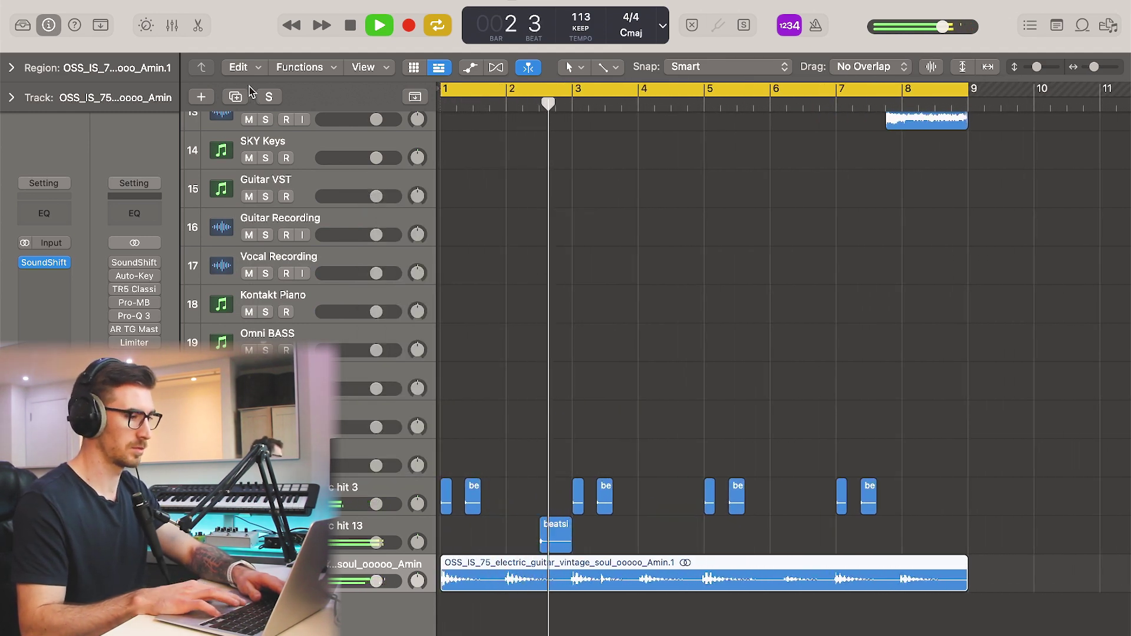
key("alt+super+a")
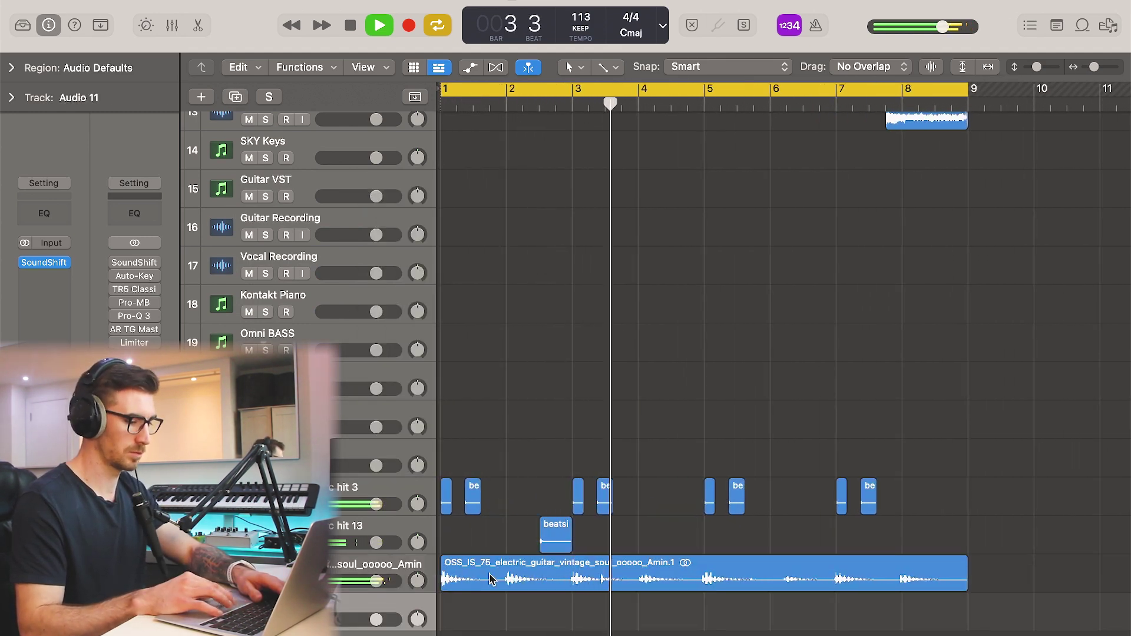
left_click(511, 580)
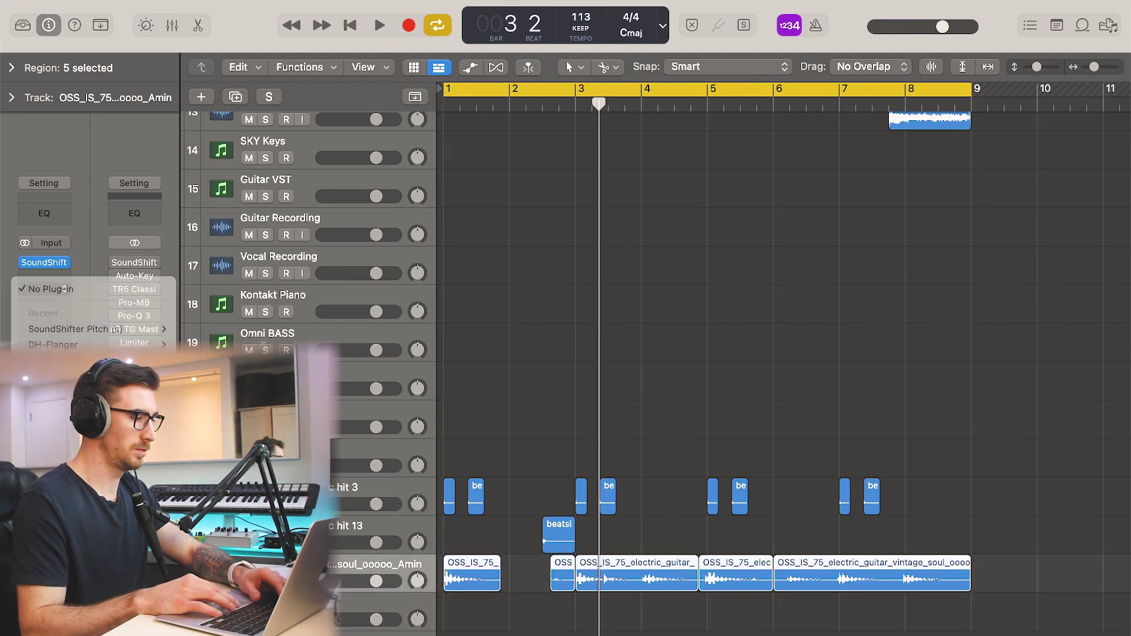
Add a Stereo Delay to the electric guitar track and insert the UADx 1176AE Compressor between SoundShifter and the delay.
left_click(273, 156)
left_click(366, 188)
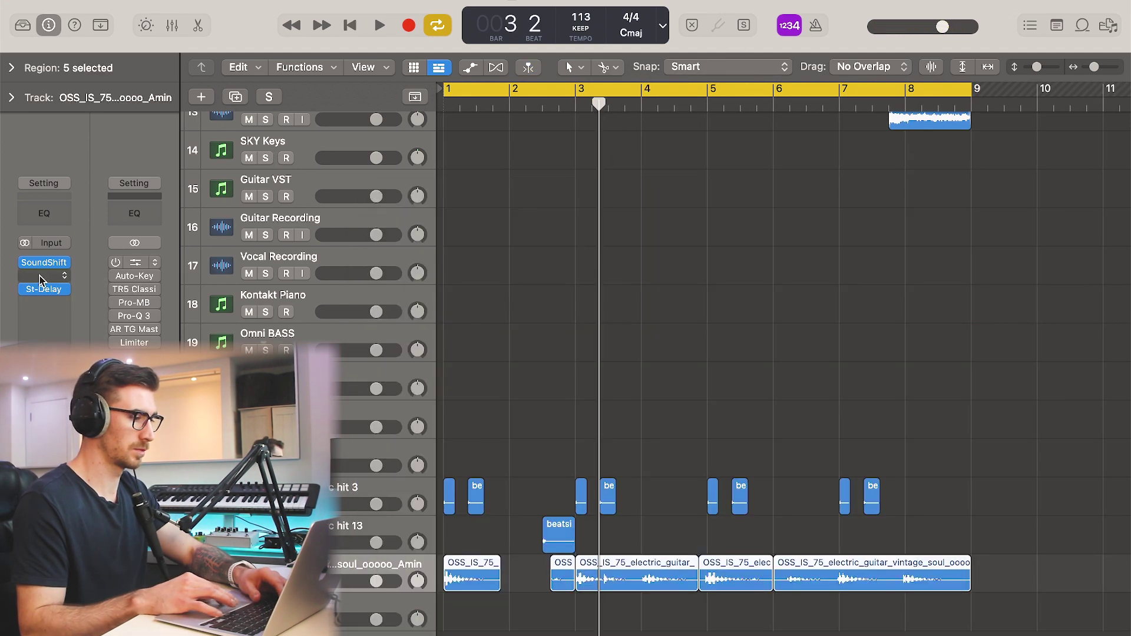
left_click(34, 281)
left_click(94, 346)
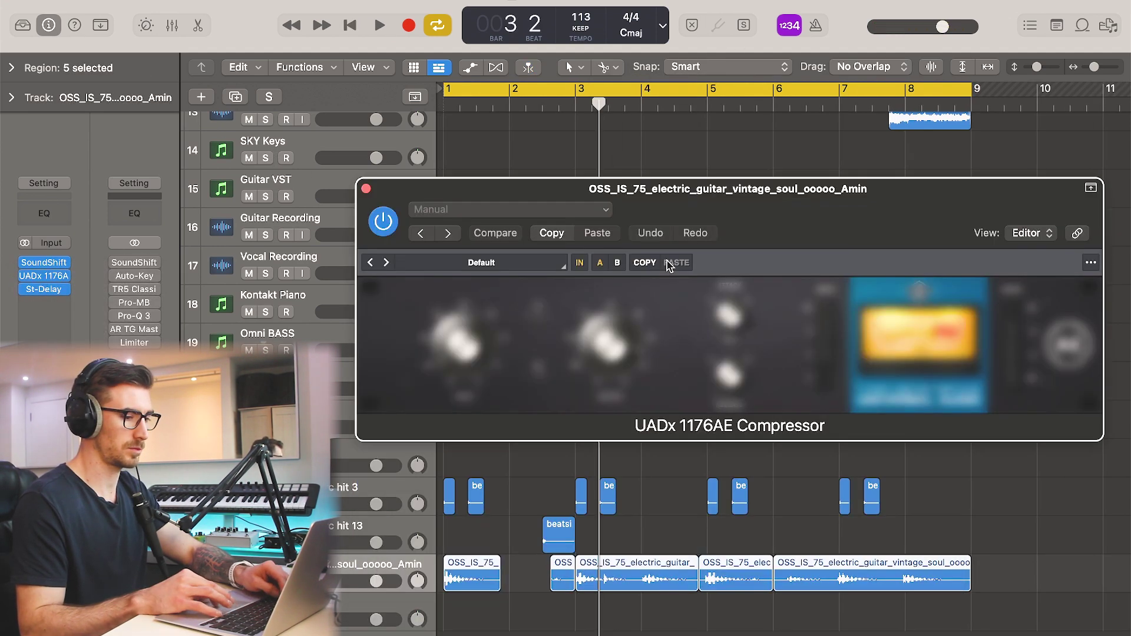
left_click(366, 188)
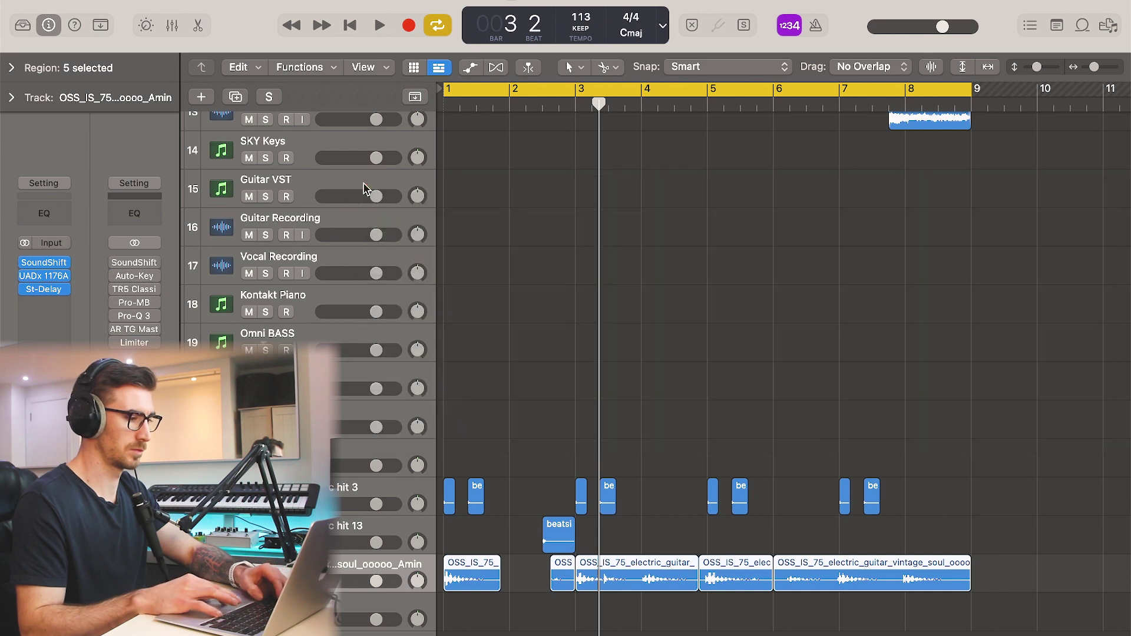
Play back the loop, split the guitar region at bar 4 and shorten the second piece to about half a bar.
key("Return")
key("space")
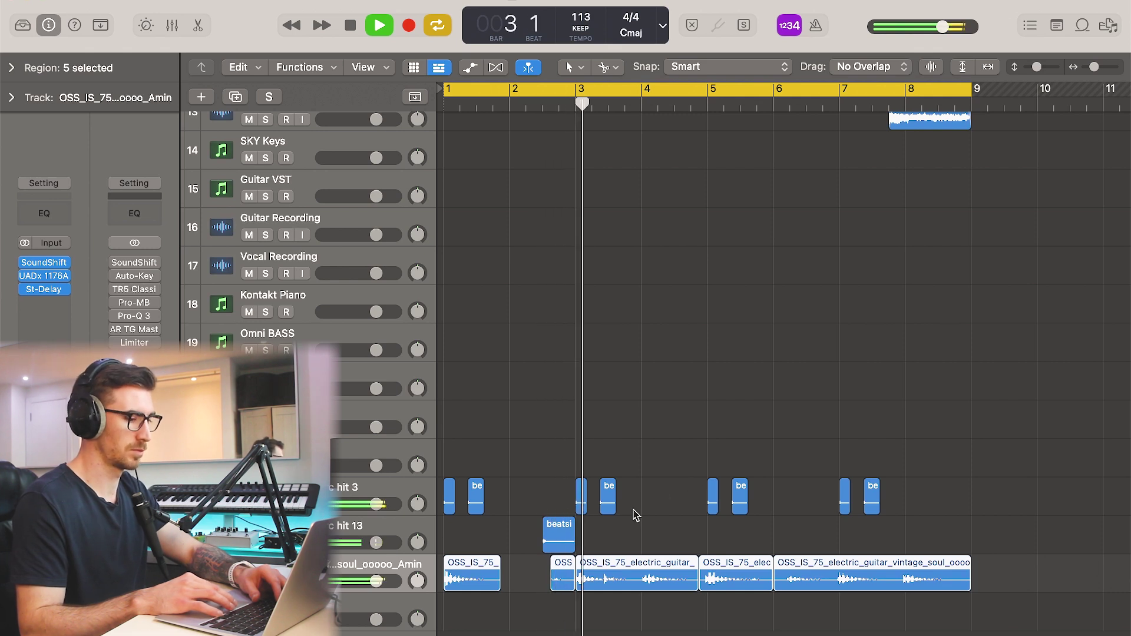
left_click(589, 625)
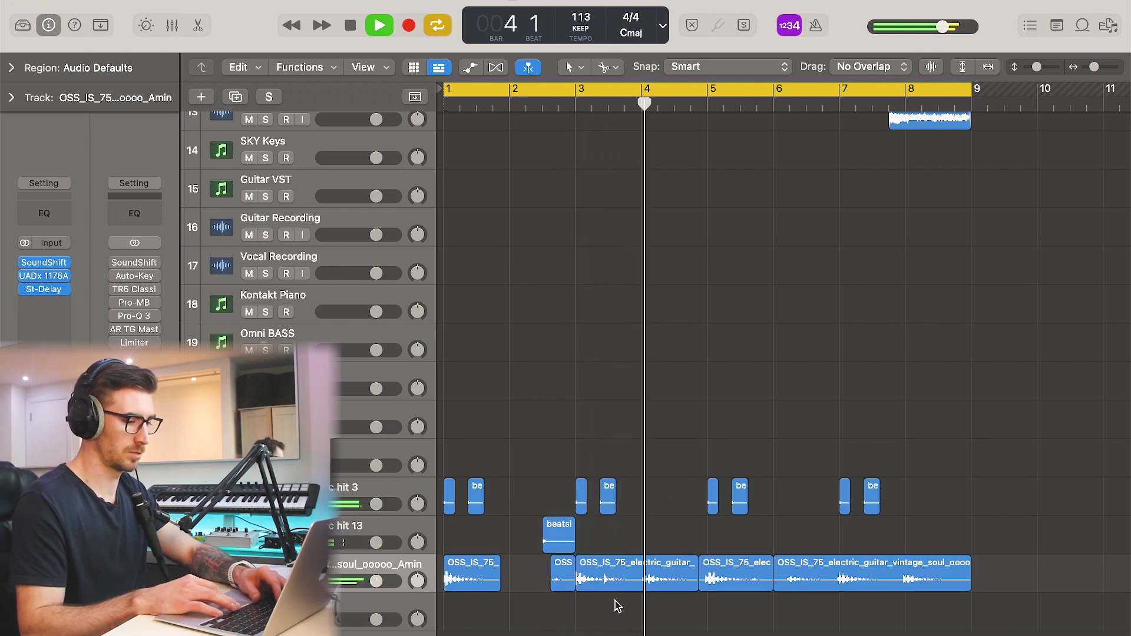
key("space")
left_click(641, 580, "super")
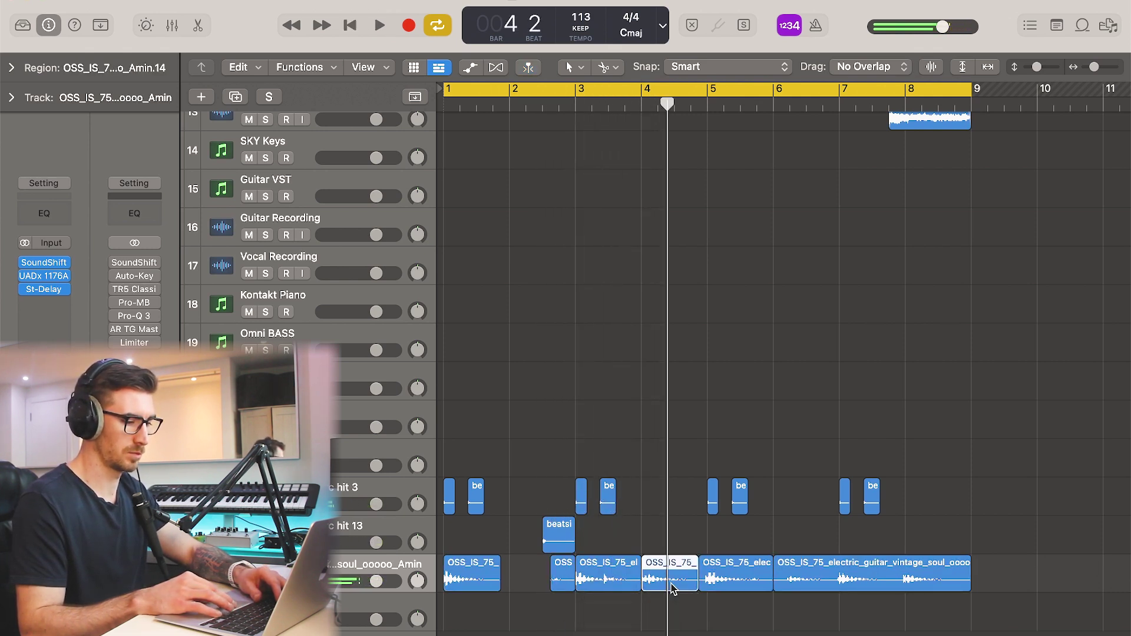
left_click_drag(695, 582, 668, 582)
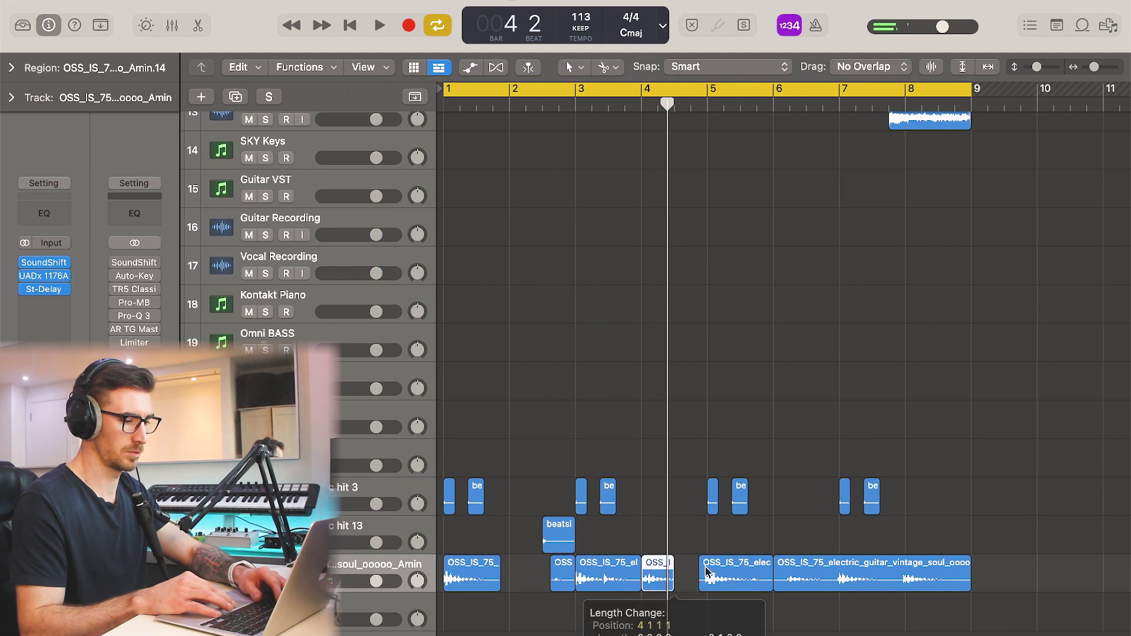
Clear the guitar between bars 6 and 7 and move the short chop from the end of bar 2 into bar 6.
left_click_drag(758, 555, 908, 601)
key("Delete")
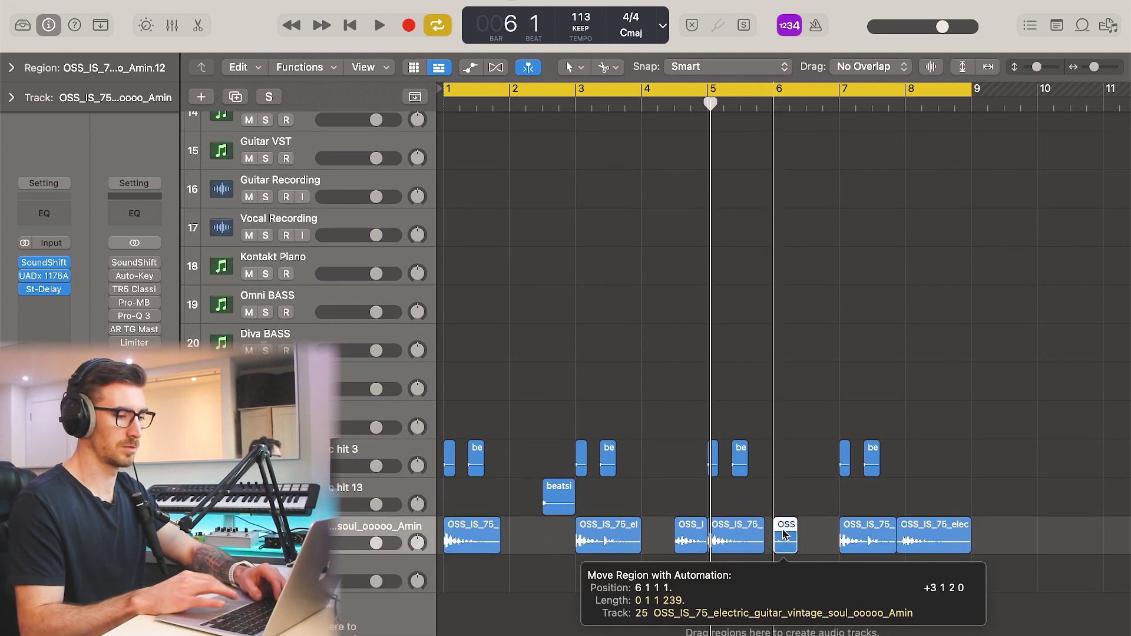
left_click_drag(779, 589, 779, 600)
key("space")
Delete the empty Audio 11 track and add a send to Bus 11 on the electric guitar track.
left_click(402, 581)
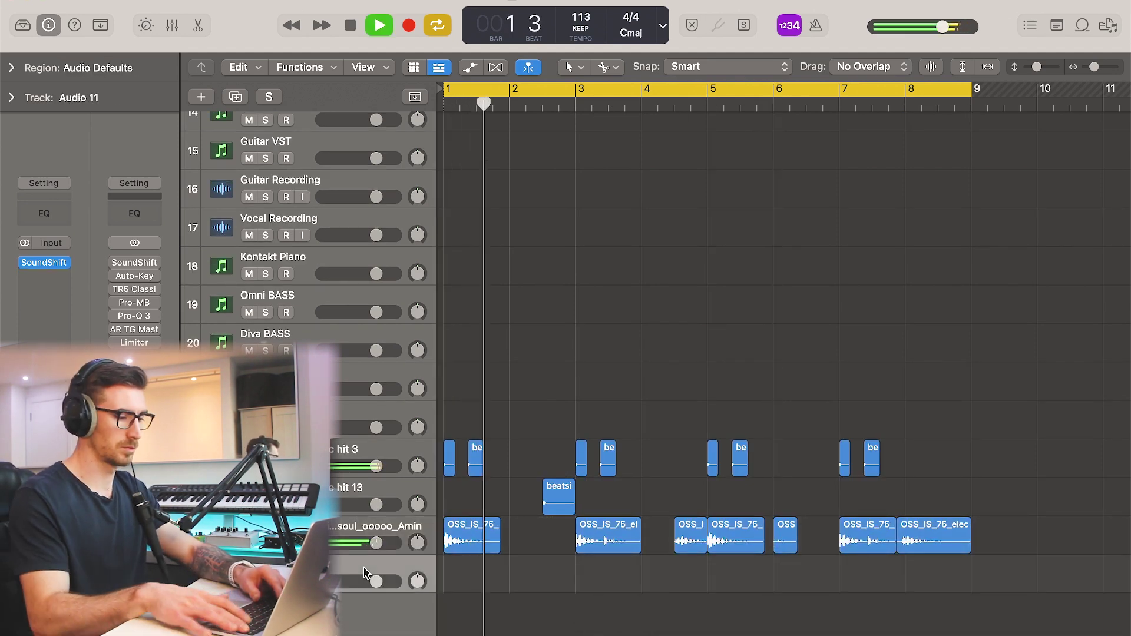
key("super+BackSpace")
left_click(43, 370)
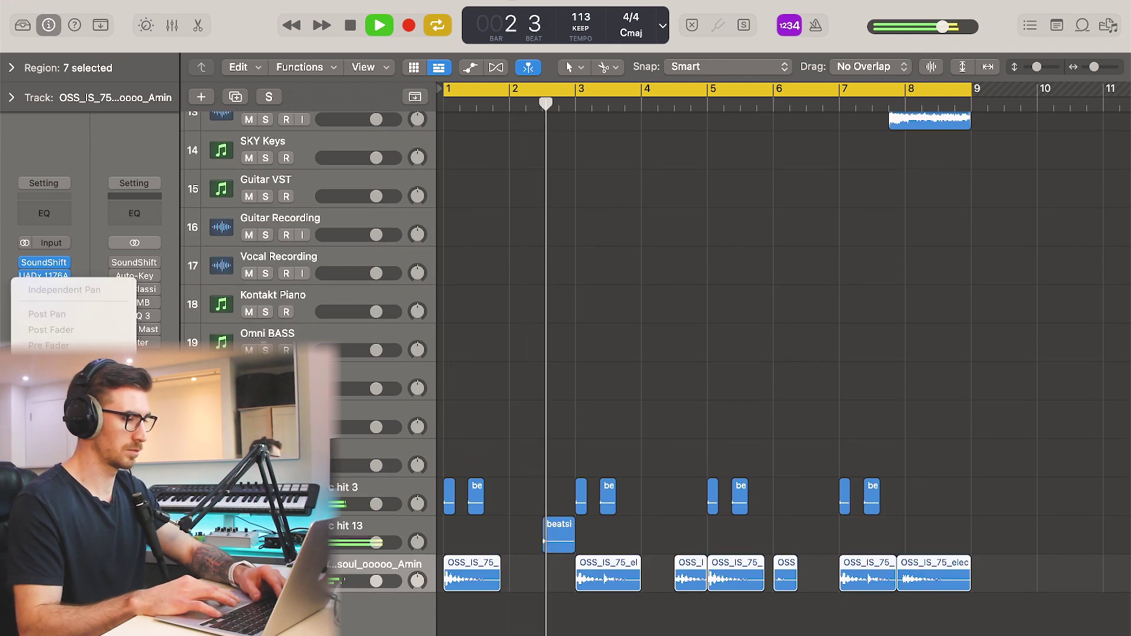
mouse_move(59, 393)
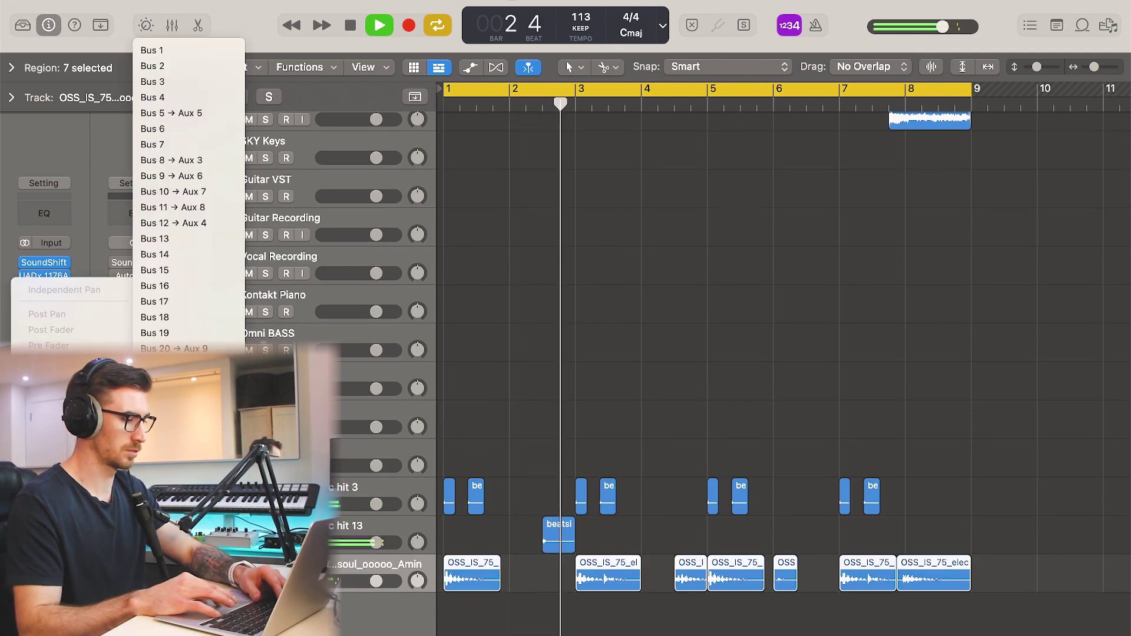
left_click(188, 207)
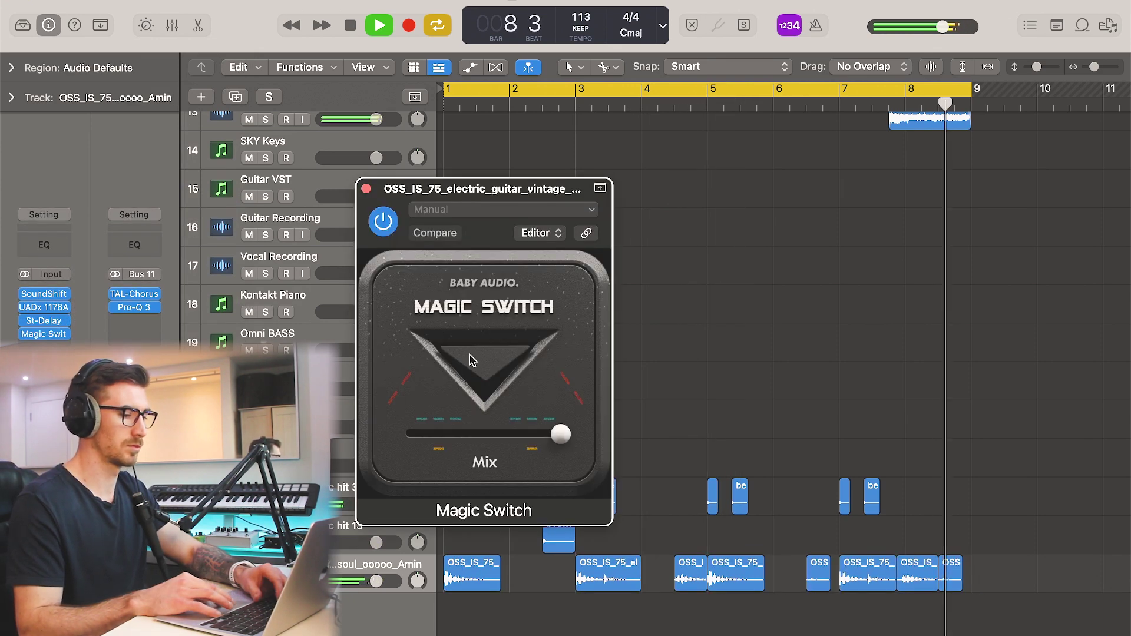
Add Magic Switch with a reduced mix to the guitar track, plus RC-20 Retro Color using Vinyl 1 with noise at 24%.
left_click_drag(556, 434, 522, 436)
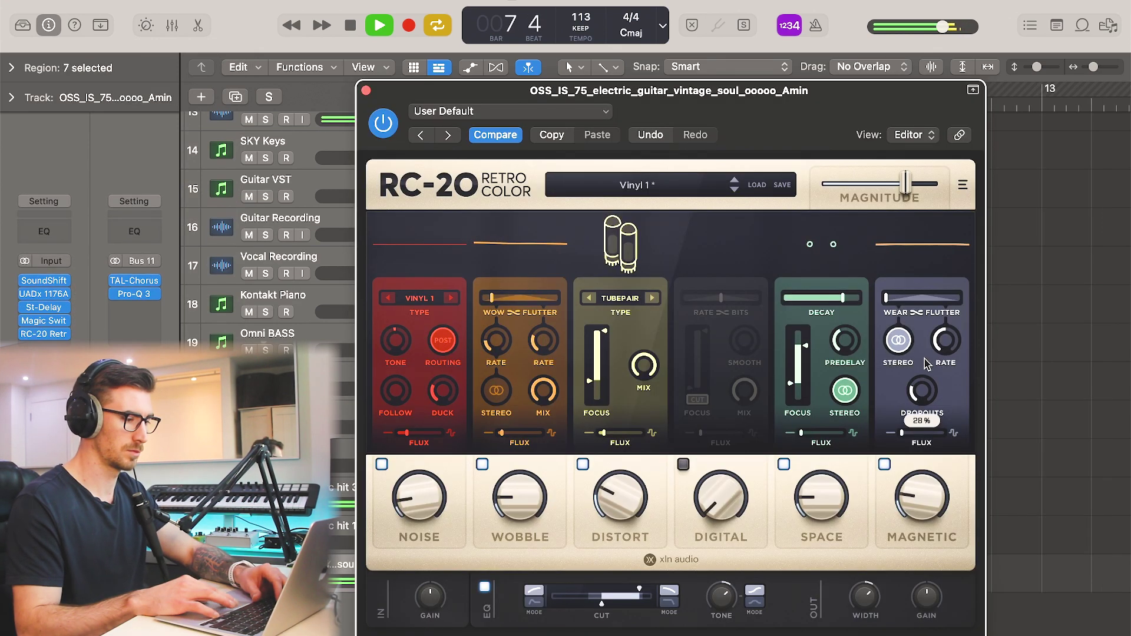
left_click_drag(420, 511, 420, 477)
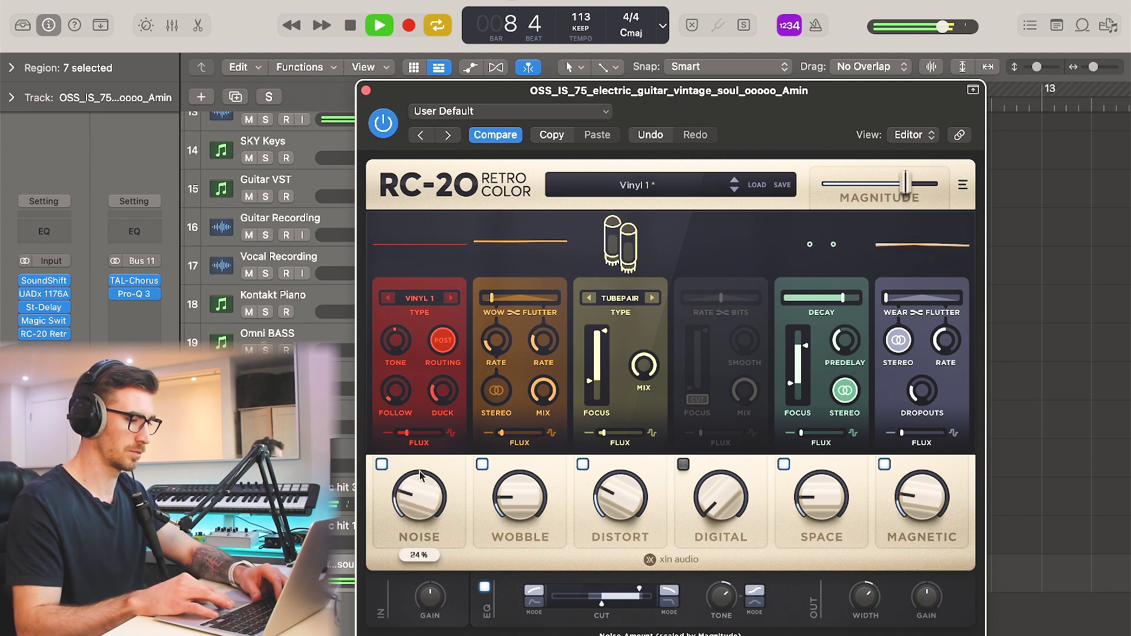
left_click_drag(437, 387, 441, 414)
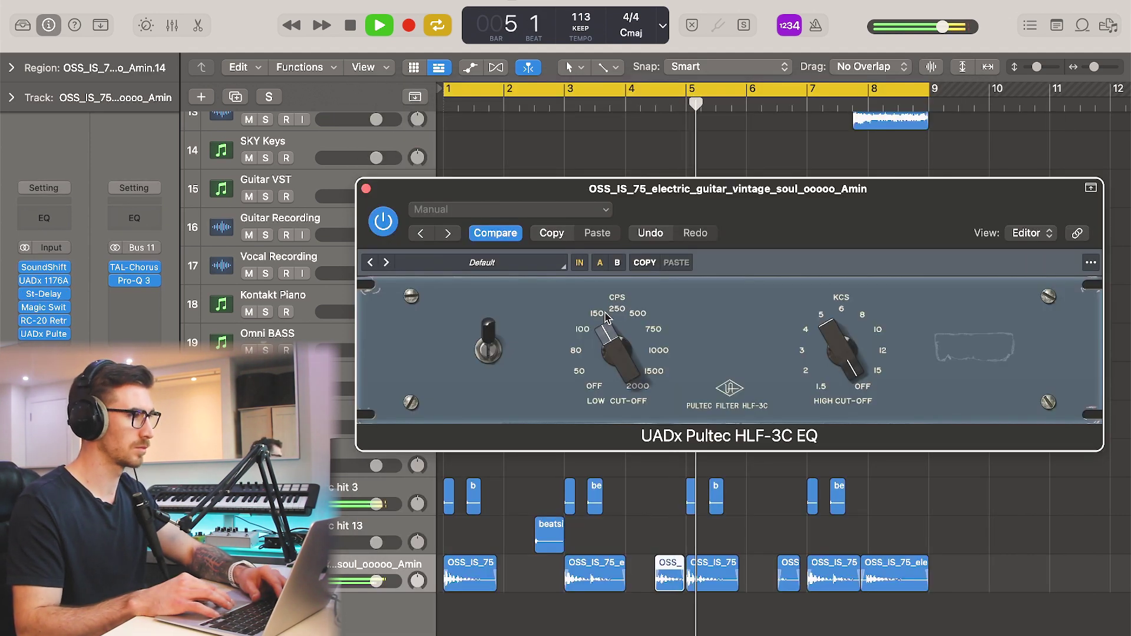
Set the low cut-off to 250 CPS in the guitar track's UADx Pultec HLF-3C EQ.
left_click_drag(607, 316, 616, 319)
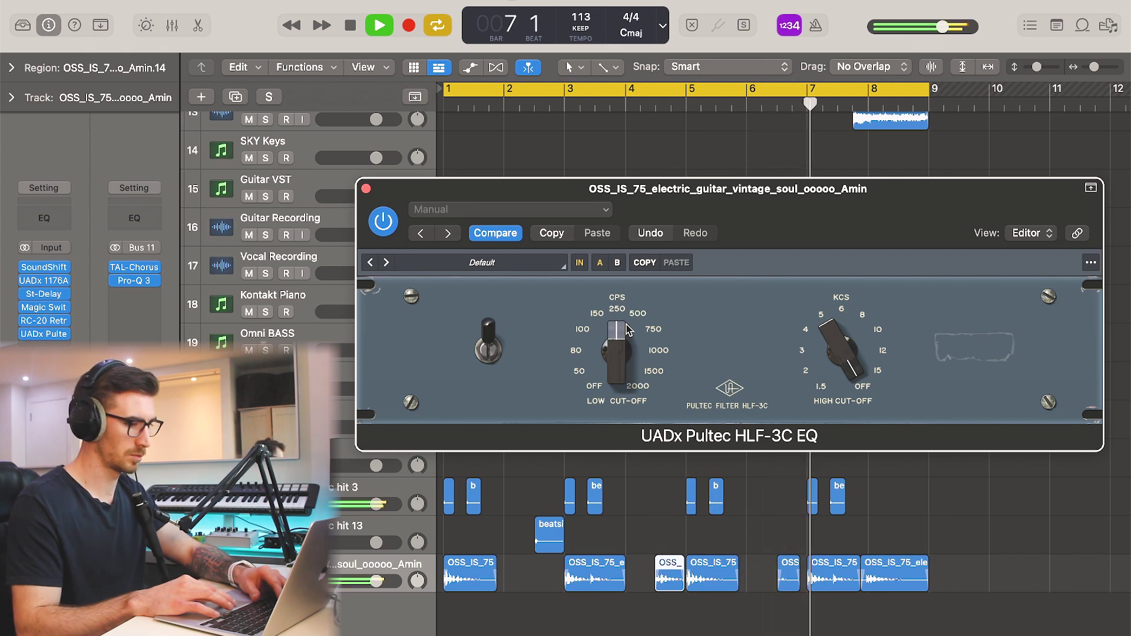
left_click(366, 189)
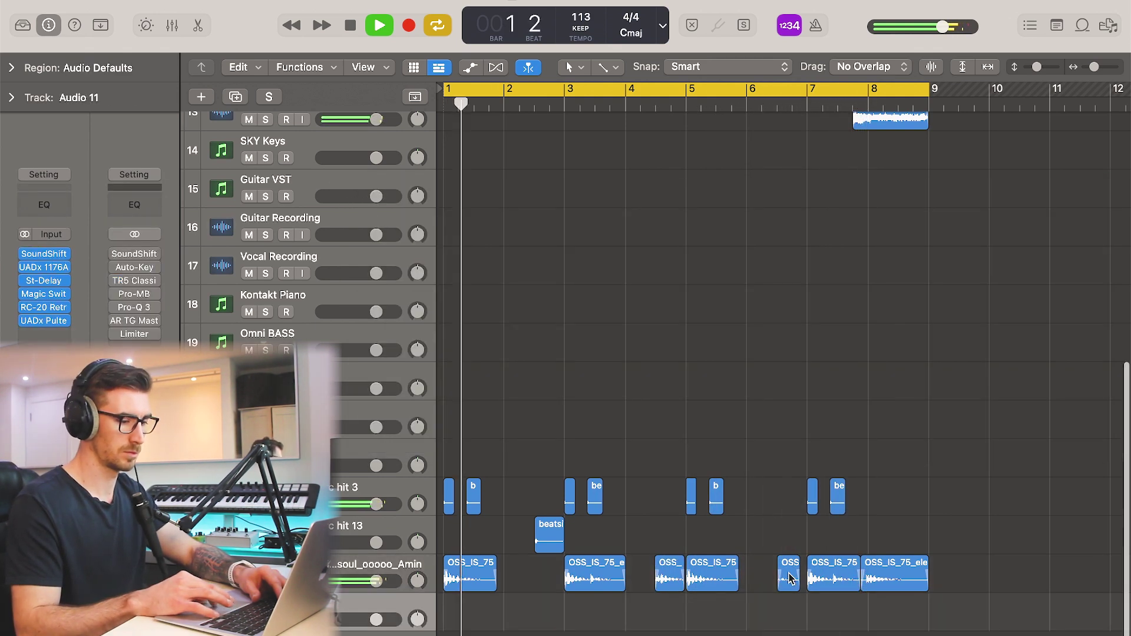
Move the short guitar chop before bar 7 onto the Audio 11 track and load the Distorted Saturn preset in Saturn 2.
left_click_drag(788, 578, 789, 617)
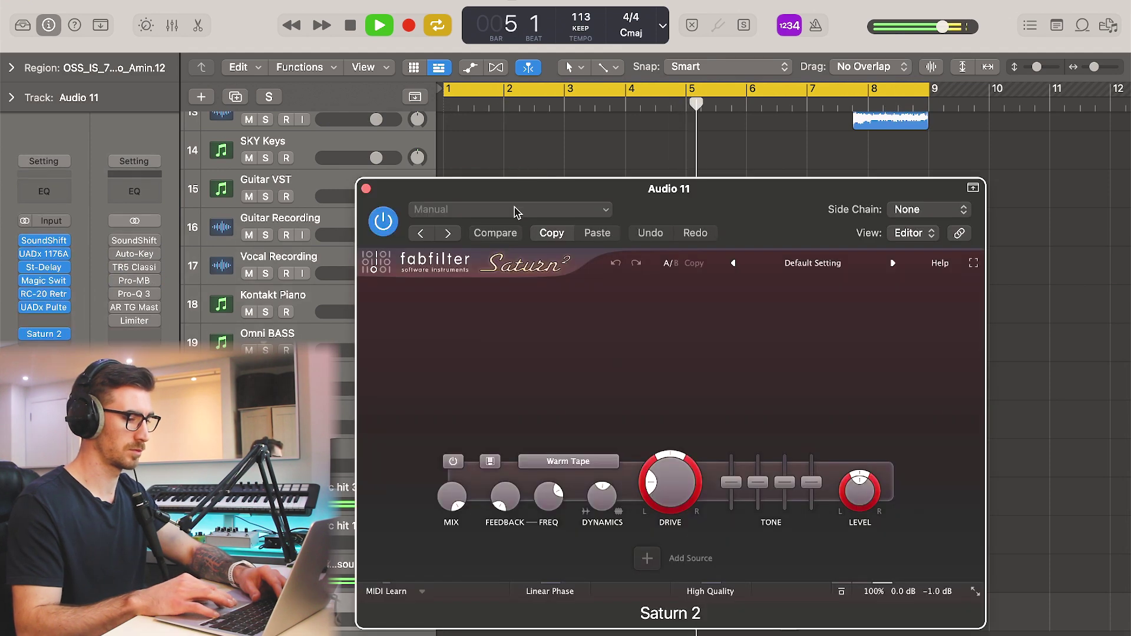
left_click(515, 210)
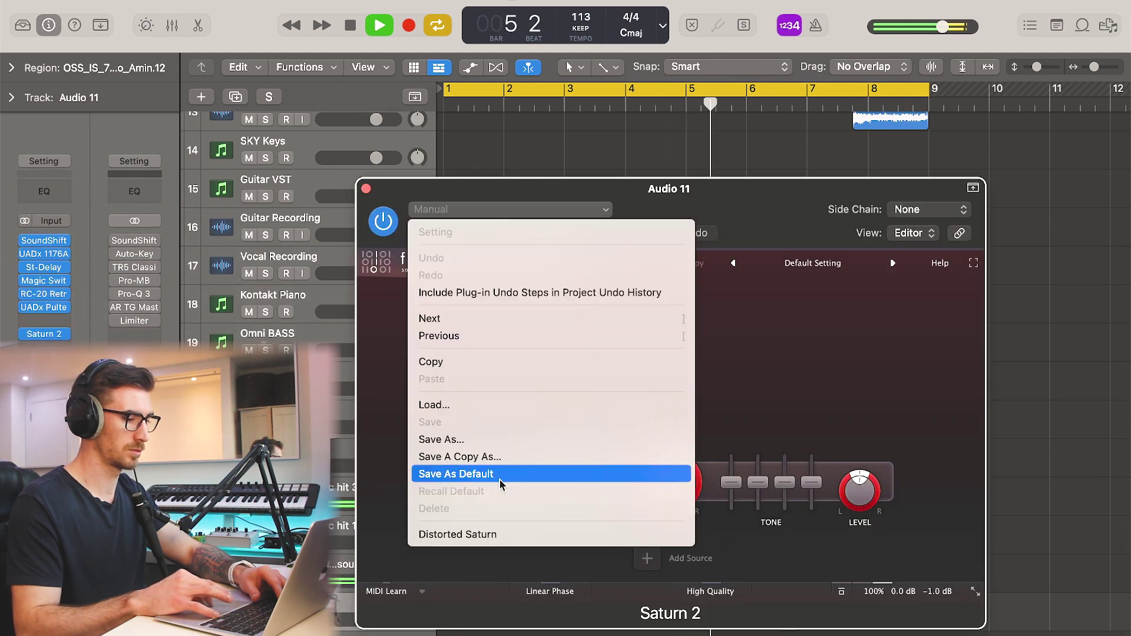
left_click(489, 534)
left_click_drag(736, 186, 493, 97)
left_click(122, 99)
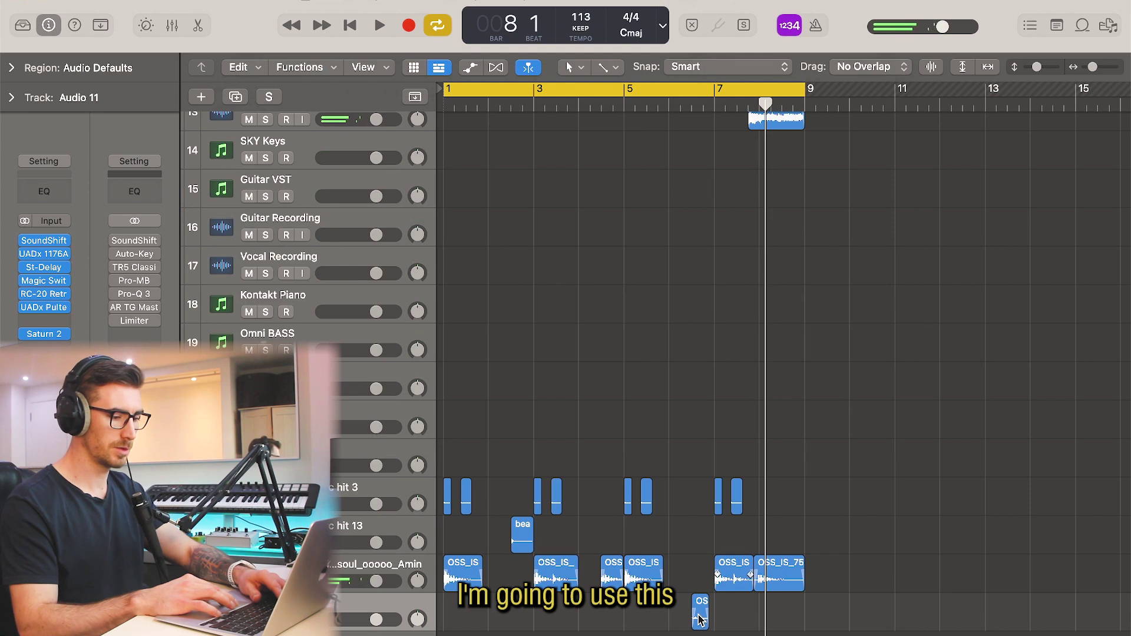
Place the distorted guitar chop beyond the loop's end and bounce the three selected F#min songstarter regions as one.
left_click_drag(700, 618, 1010, 616)
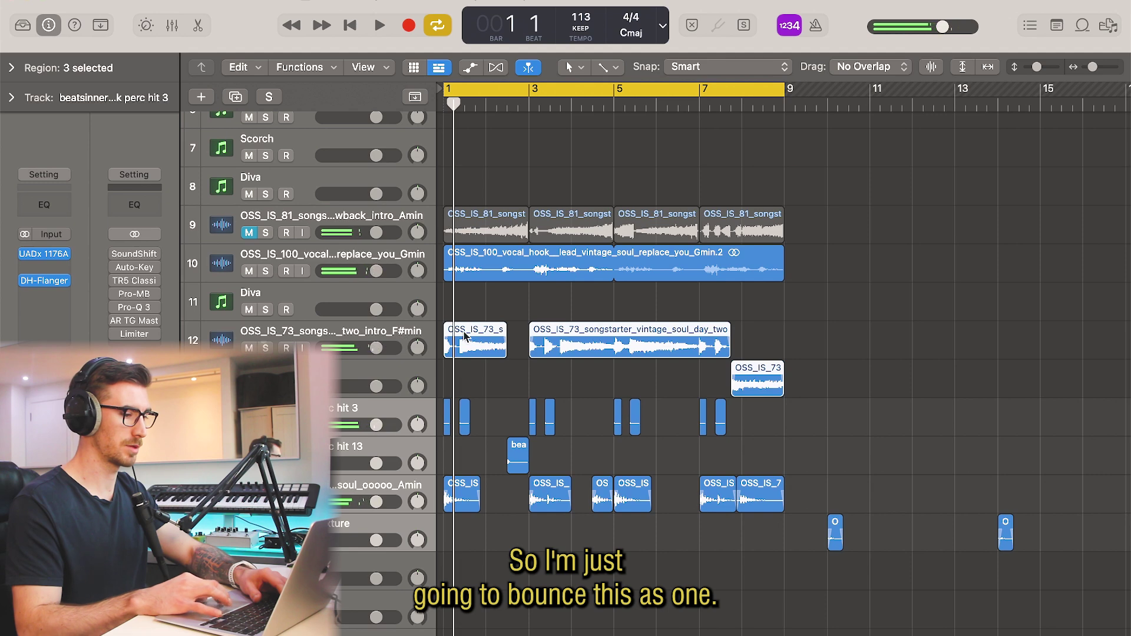
right_click(465, 336)
left_click(483, 337)
key("Return")
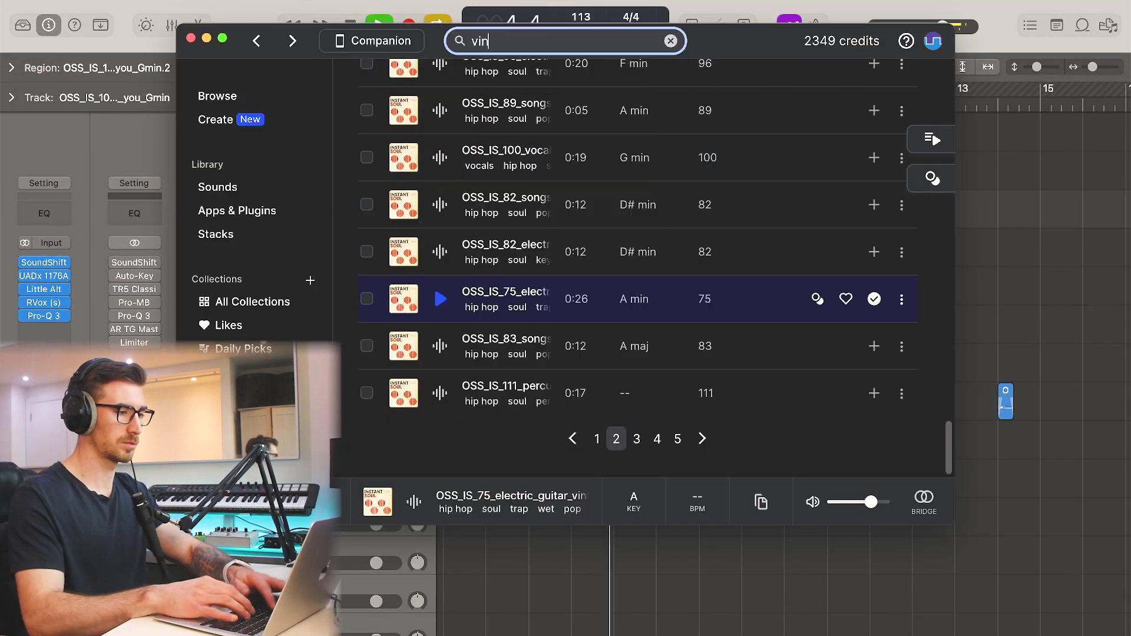
Search Splice for "vinyl crackle" and import the MO_JUK_fx_texture_vinyl_crackle_high sample onto a new track.
type("ckle")
key("Return")
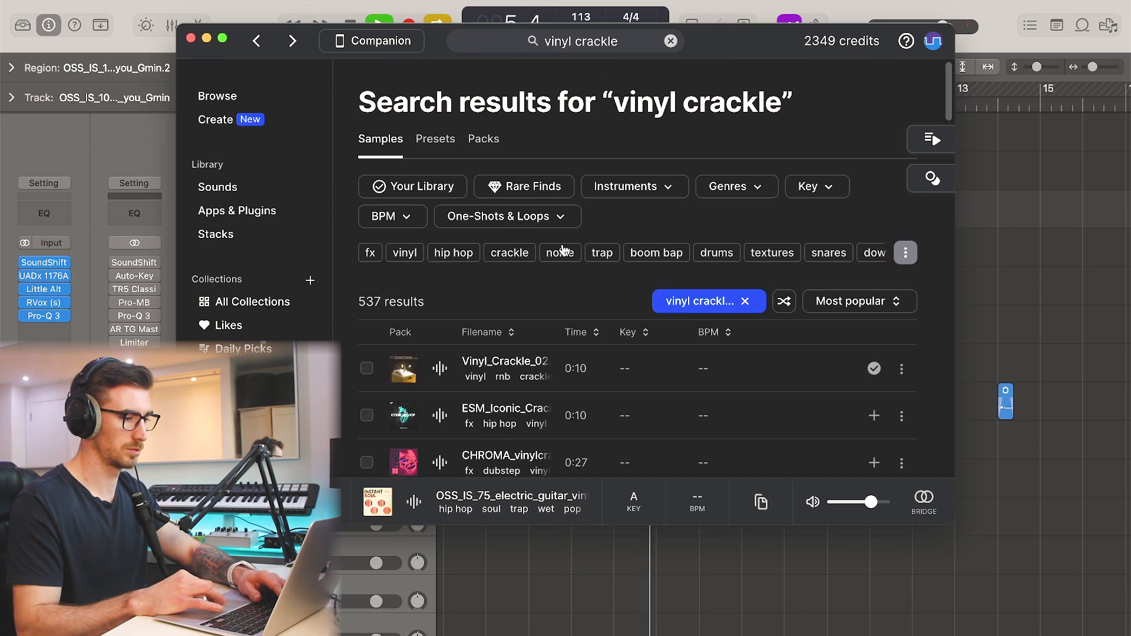
scroll(561, 246, "down", 7)
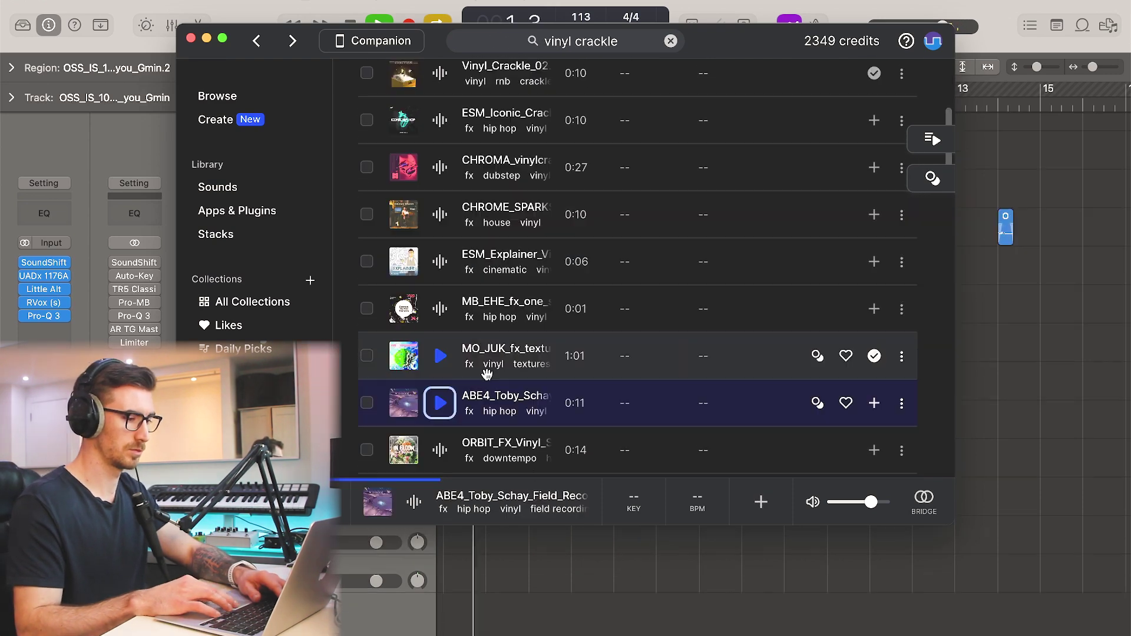
left_click_drag(486, 374, 589, 571)
Trim the start and end of the vinyl crackle region to fit the loop.
key("super+Left")
key("space")
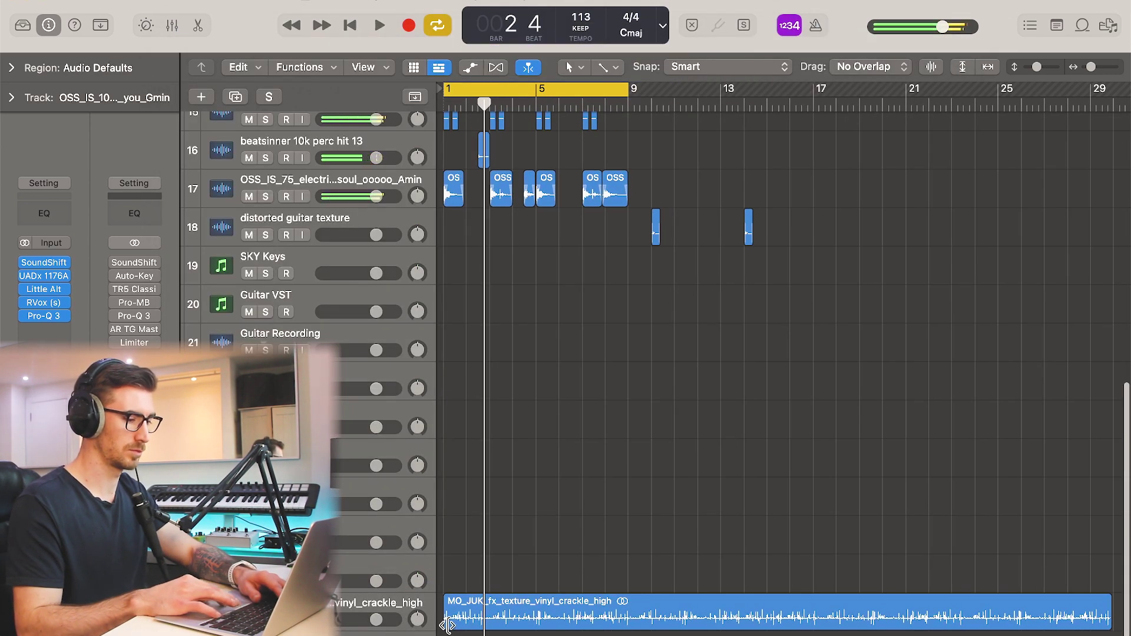
left_click_drag(448, 626, 529, 626)
left_click_drag(637, 628, 504, 628)
key("c")
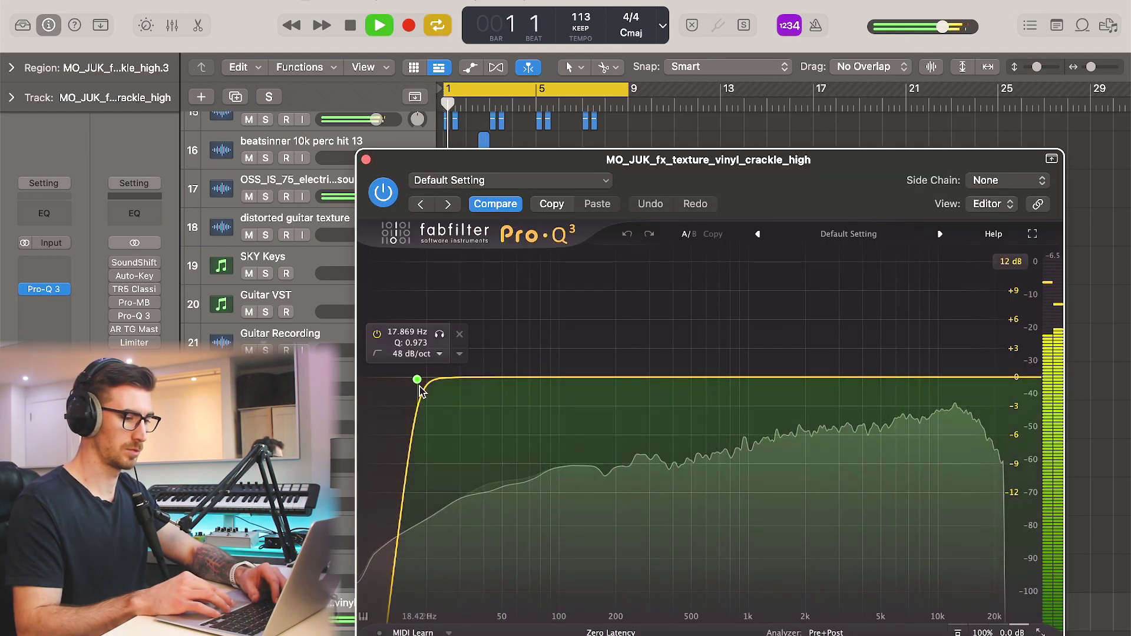
Band-limit the vinyl crackle in Pro-Q 3 with a low cut at about 1.4 kHz, a high cut near 10 kHz and a midrange dip.
left_click_drag(424, 384, 586, 391)
left_click(1015, 377)
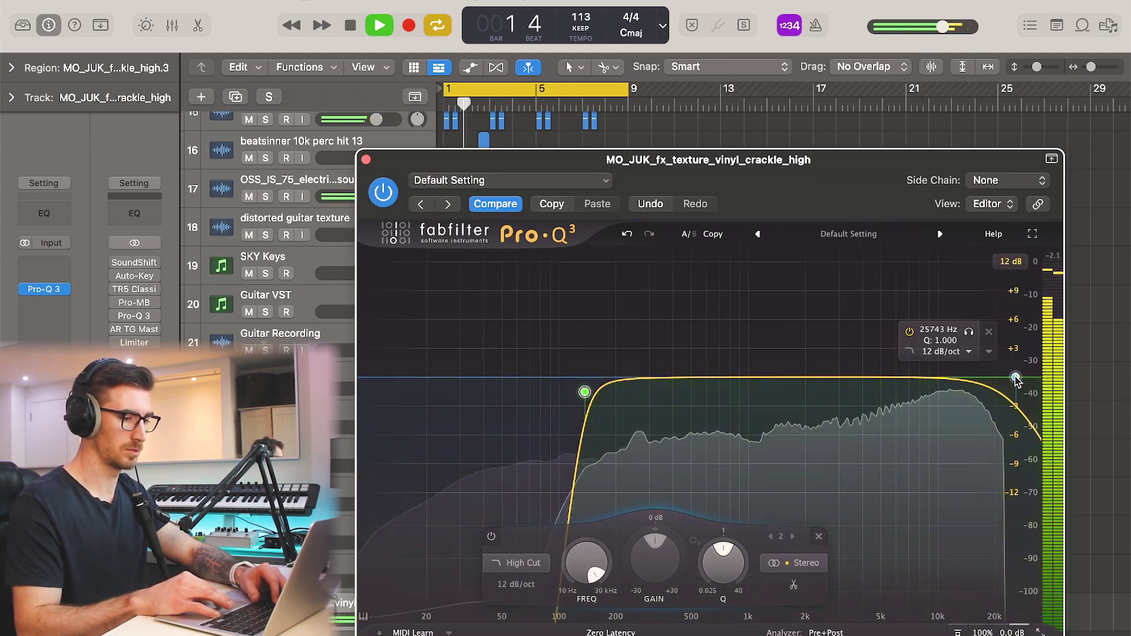
left_click_drag(1015, 377, 896, 377)
left_click_drag(584, 392, 723, 393)
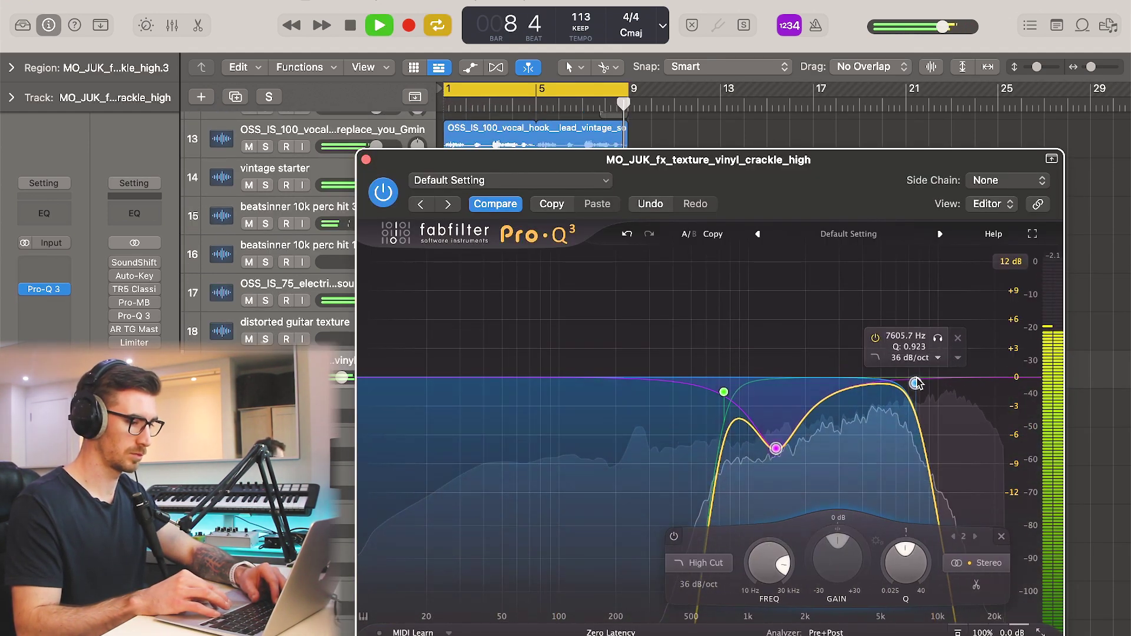
left_click_drag(913, 383, 935, 391)
left_click_drag(723, 394, 774, 400)
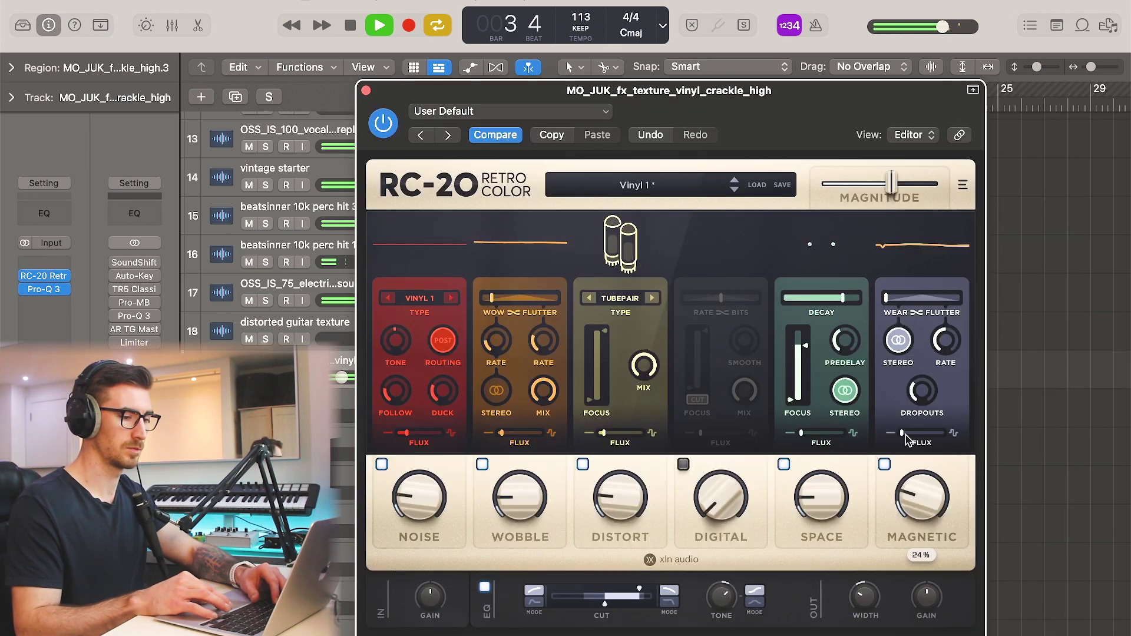
Raise the Magnetic module's flux in RC-20 on the vinyl crackle and transpose the Stereo Out 2 semitones with SoundShifter.
left_click_drag(919, 433, 937, 436)
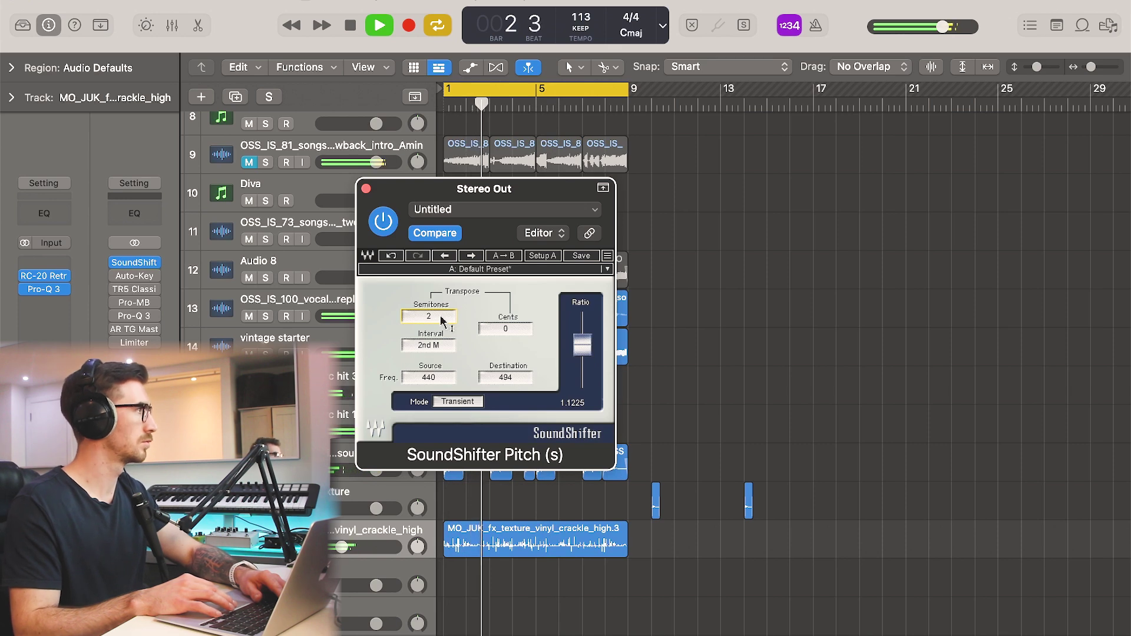
left_click(367, 190)
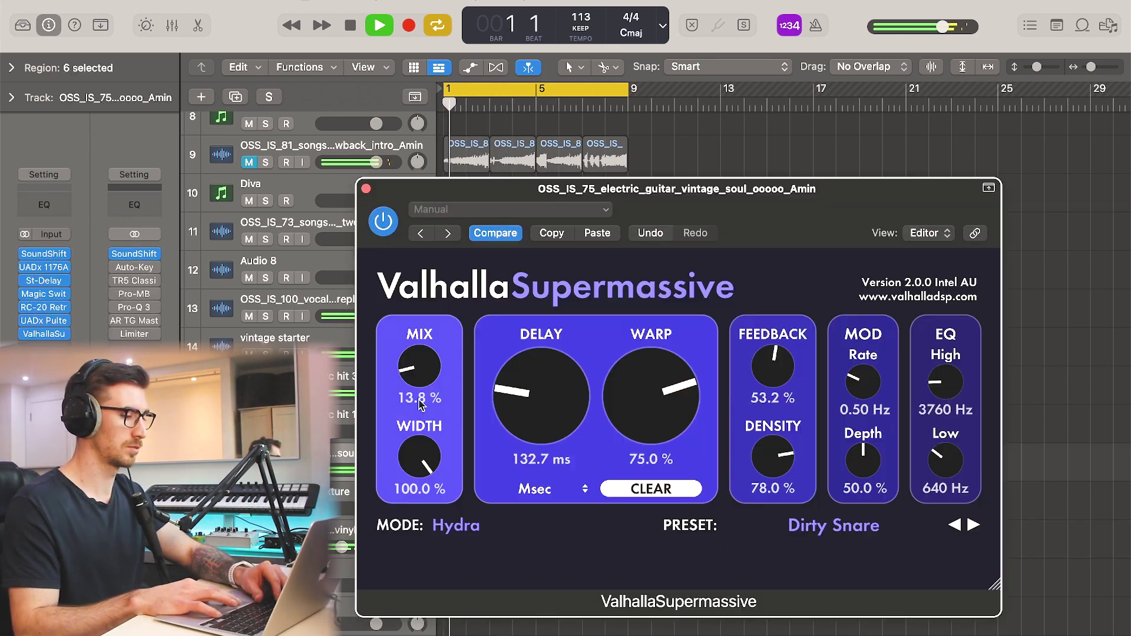
Lower the Valhalla Supermassive mix on the electric guitar chops track to about 5.6 %.
left_click_drag(419, 404, 421, 389)
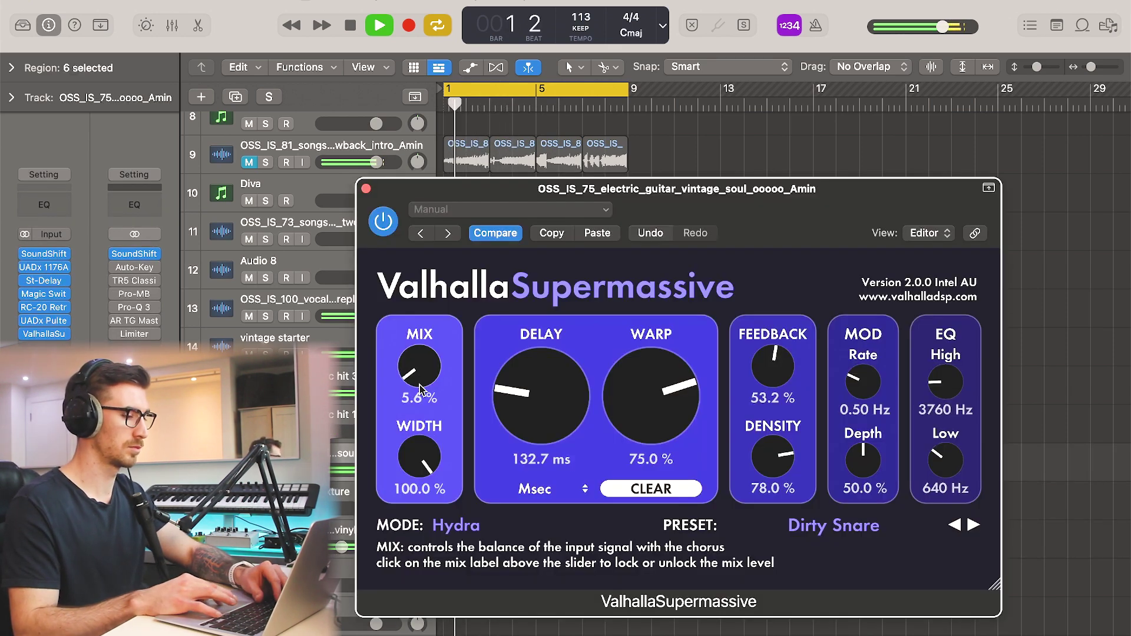
left_click(366, 189)
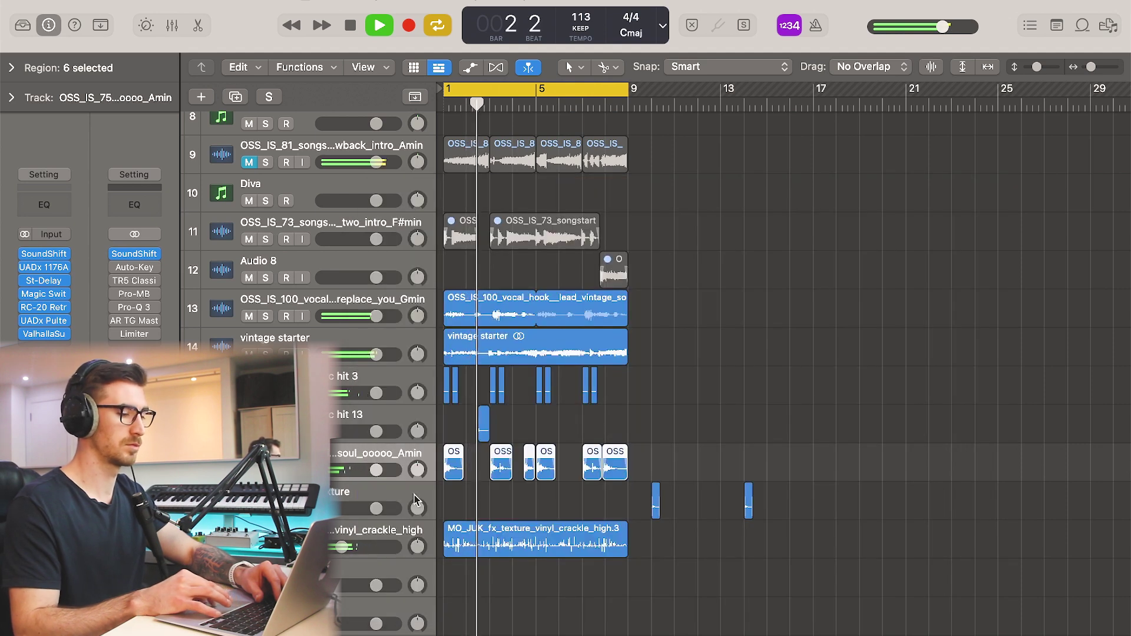
left_click(474, 516)
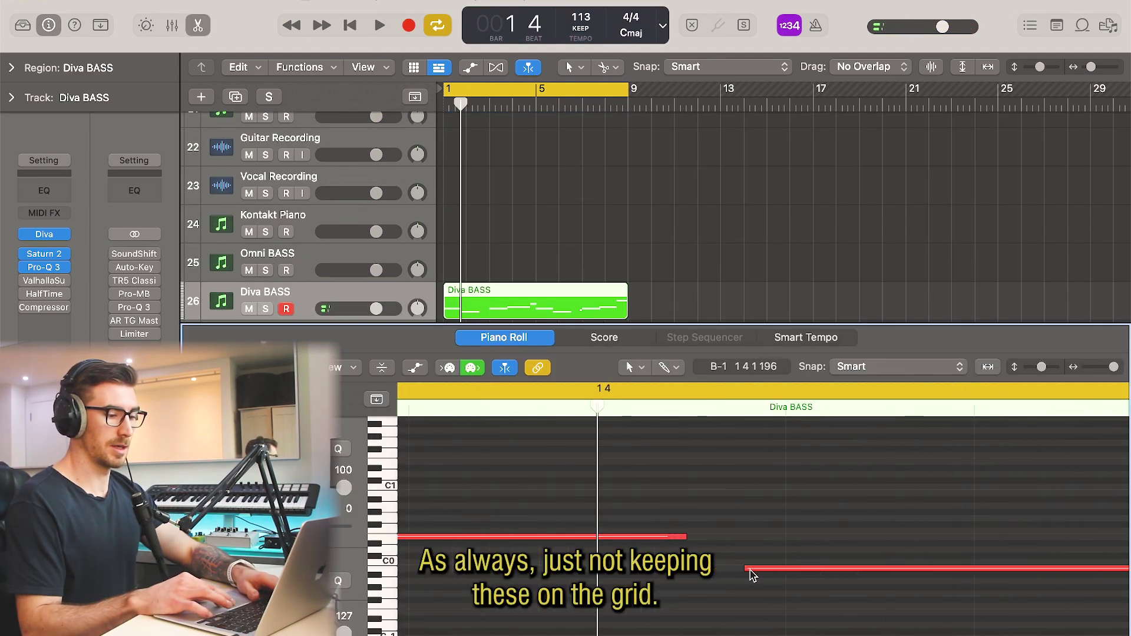
Start the second Diva BASS note just after beat 4 of bar 1 and shorten the opening E0 note, keeping both off the grid.
left_click_drag(752, 574, 612, 571)
left_click_drag(686, 537, 673, 538)
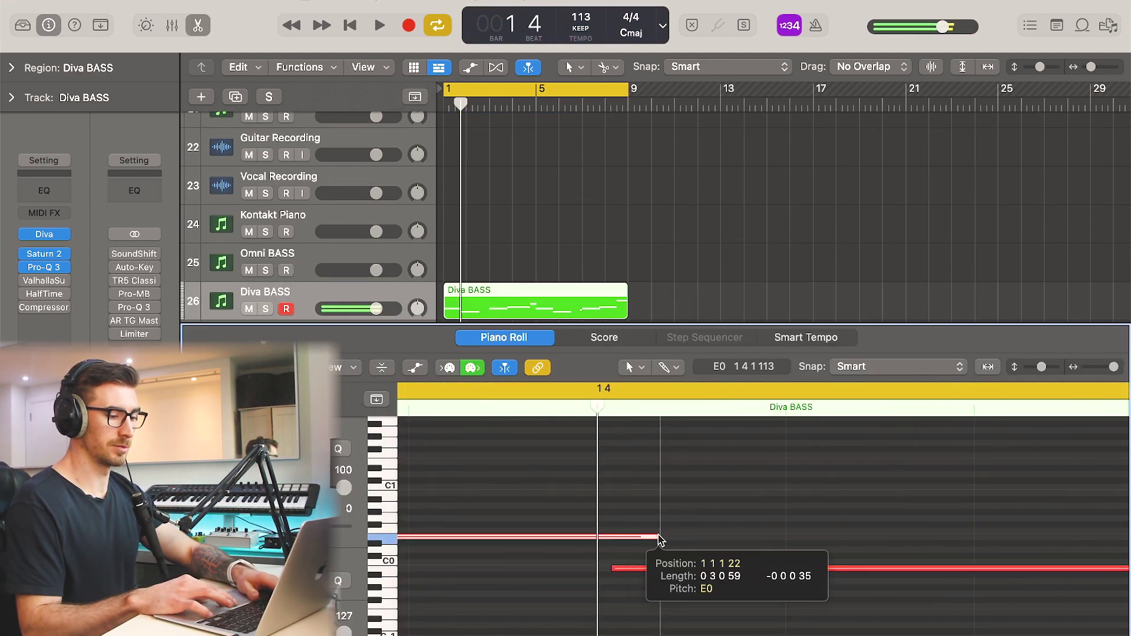
scroll(677, 540, "right", 5)
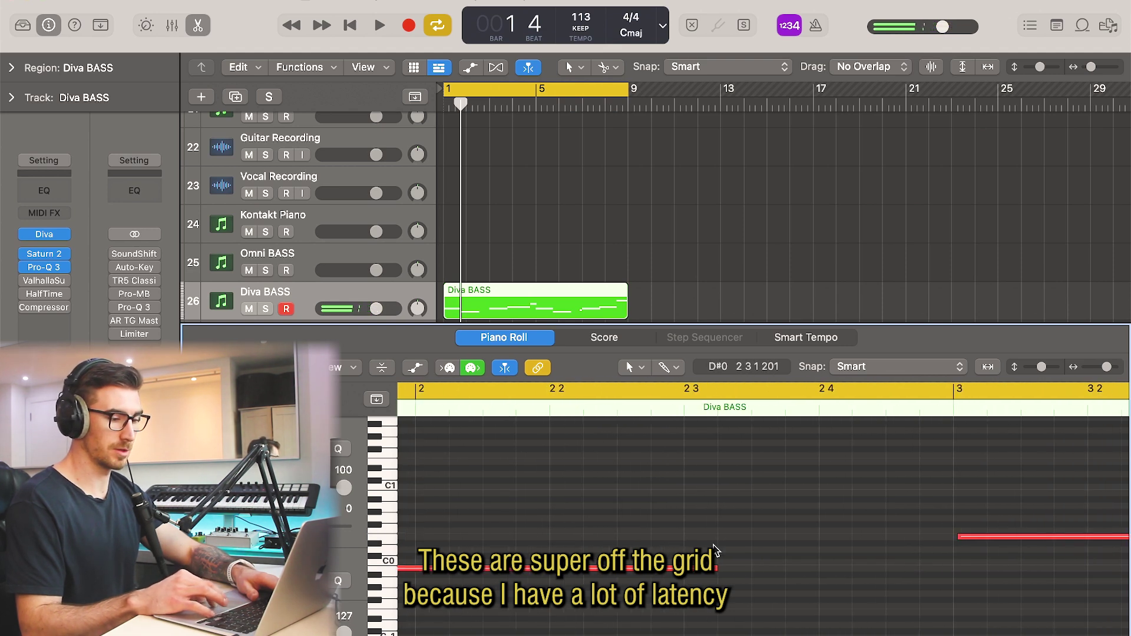
left_click(715, 568)
scroll(750, 522, "right", 5)
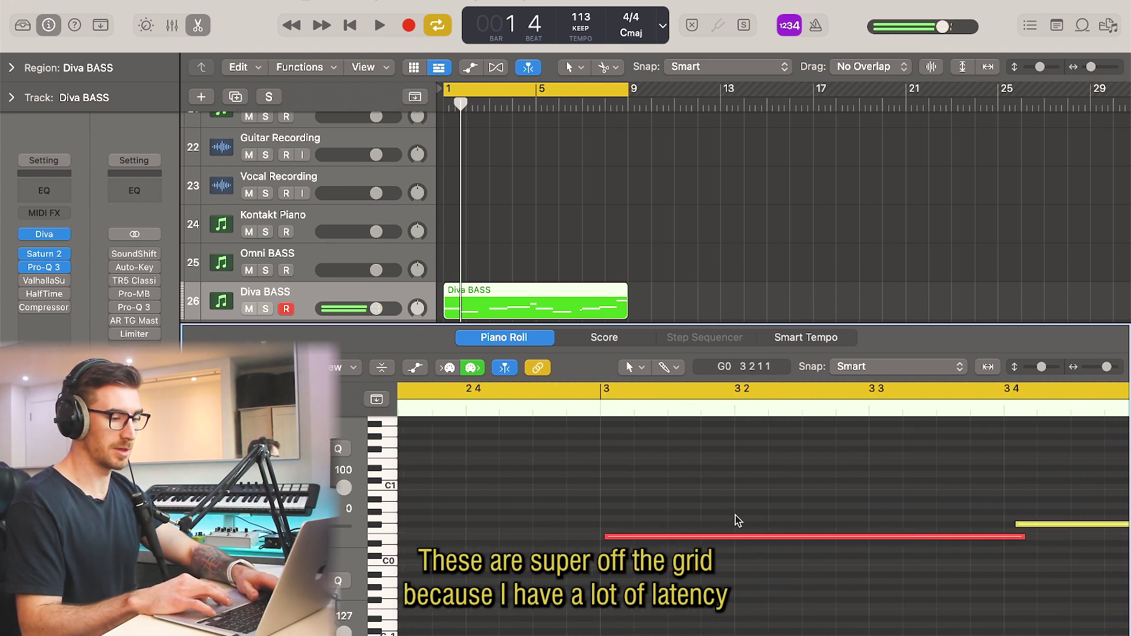
Trim the end of the high B0 bass note just after bar 5 in the Diva BASS region.
scroll(691, 546, "right", 10)
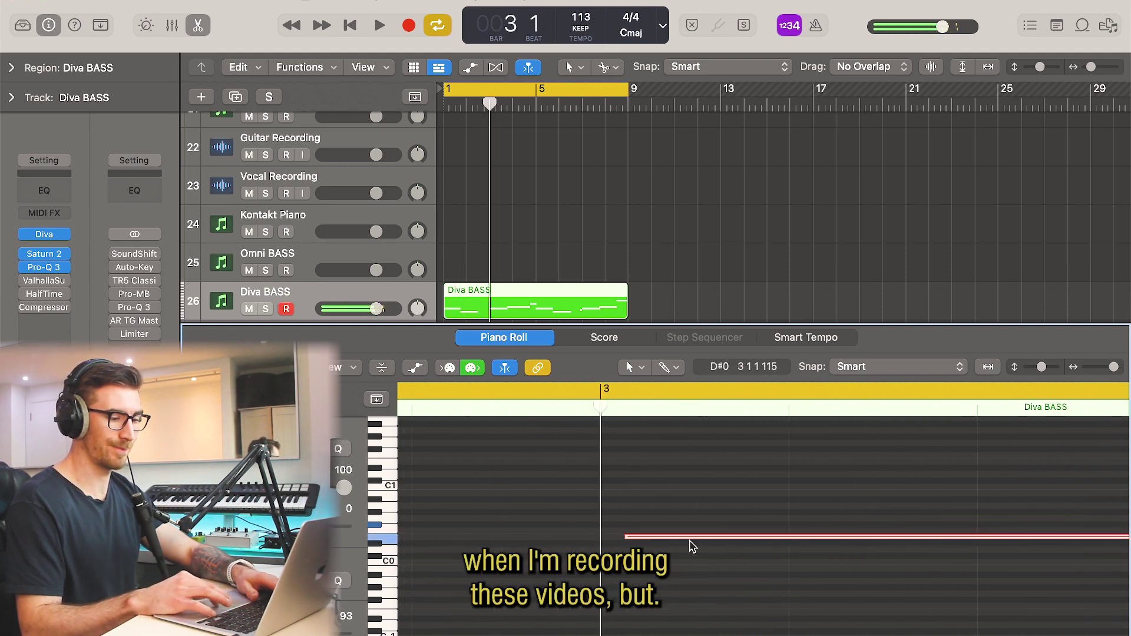
scroll(741, 457, "right", 5)
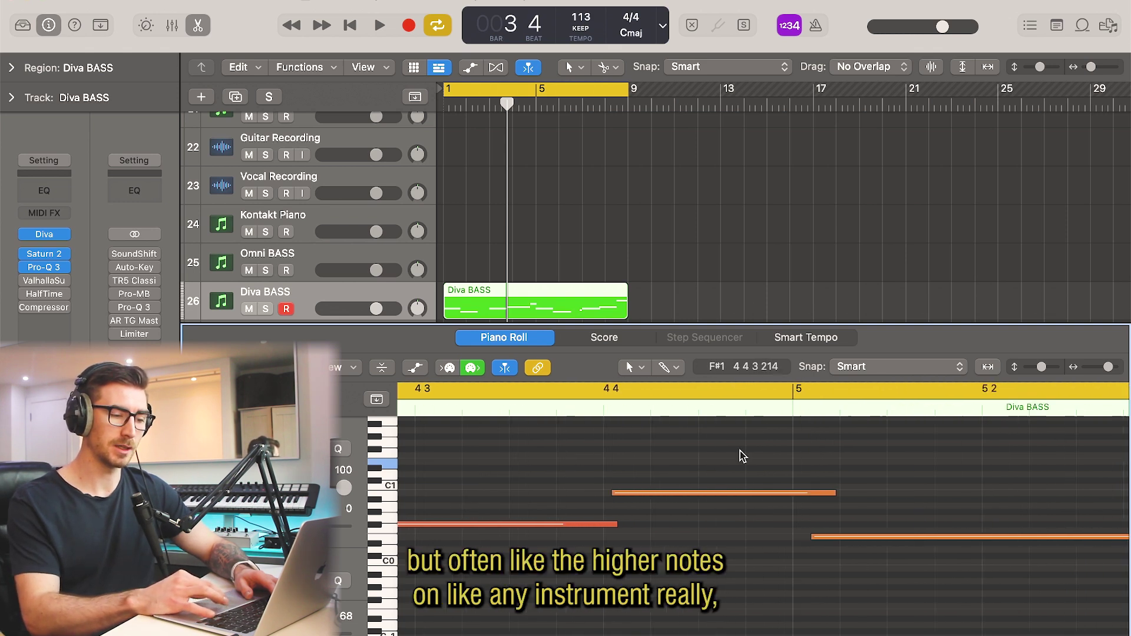
scroll(740, 457, "down", 3)
scroll(641, 510, "down", 3)
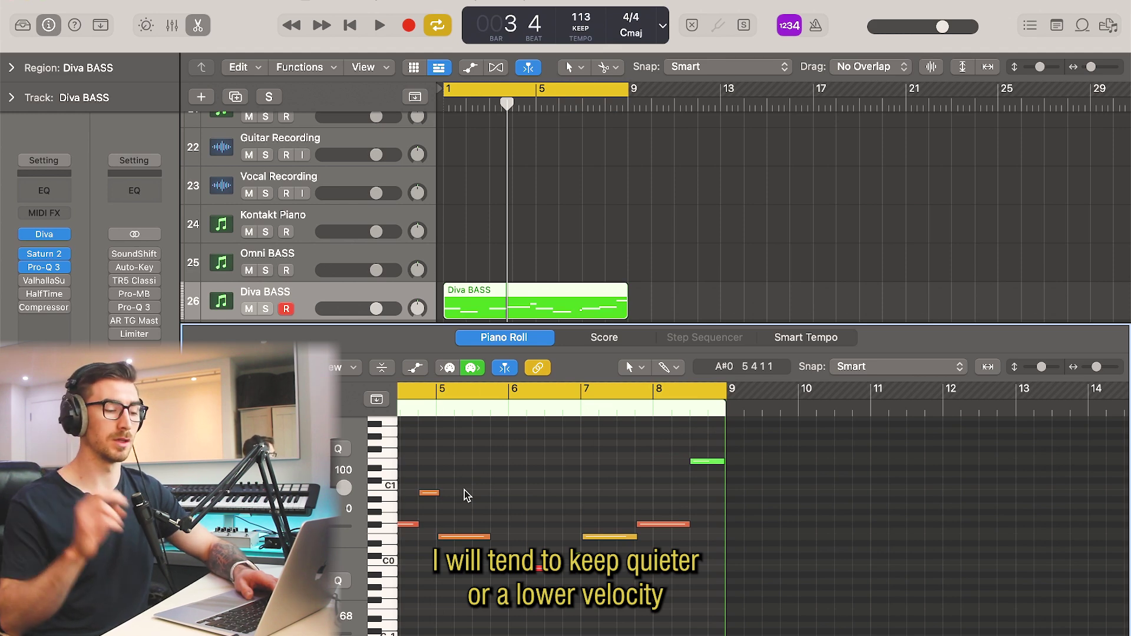
scroll(467, 495, "up", 3)
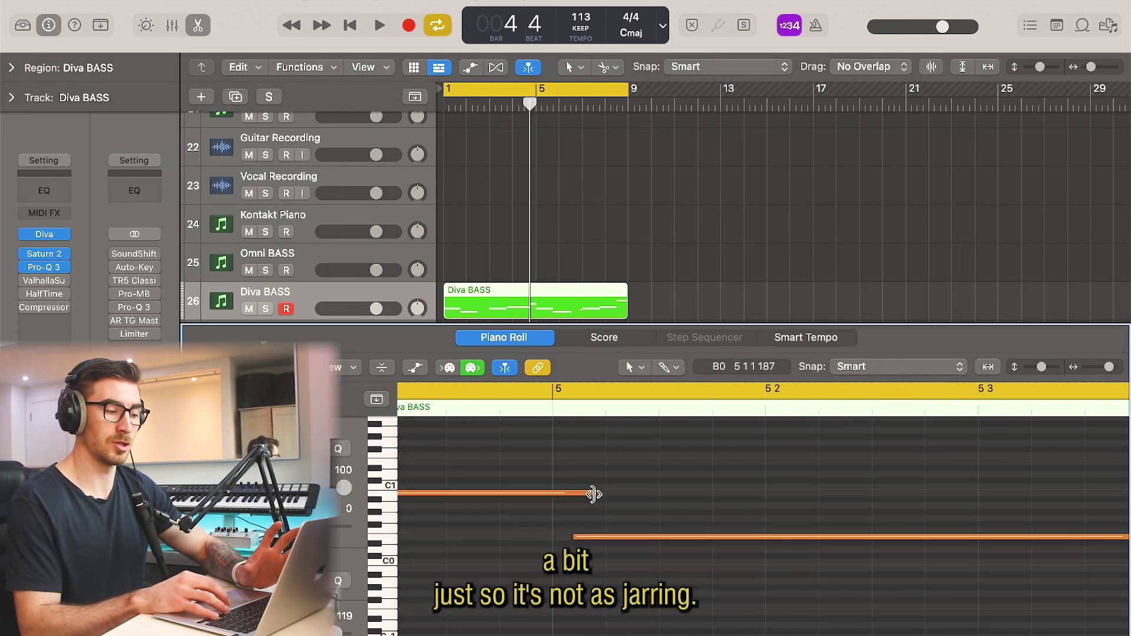
left_click_drag(596, 498, 589, 499)
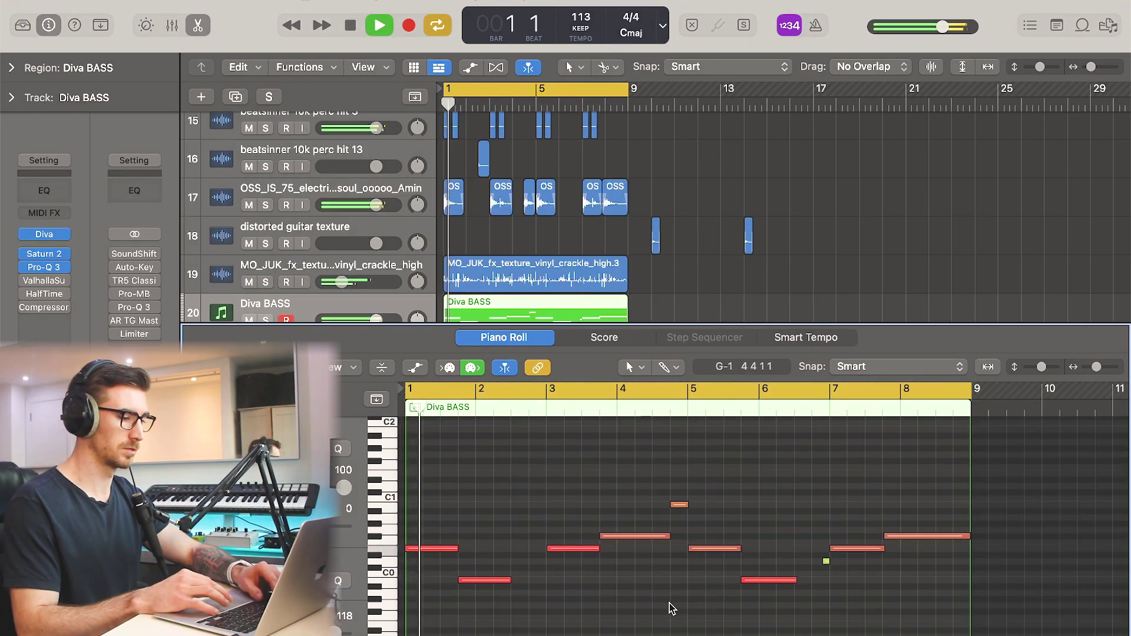
On Diva BASS, move the Pro-Q 3 high cut to about 6 kHz, set Pro-MB band 3 to about -2.5 dB at 627 Hz and raise the 3 kHz band.
left_click(50, 274)
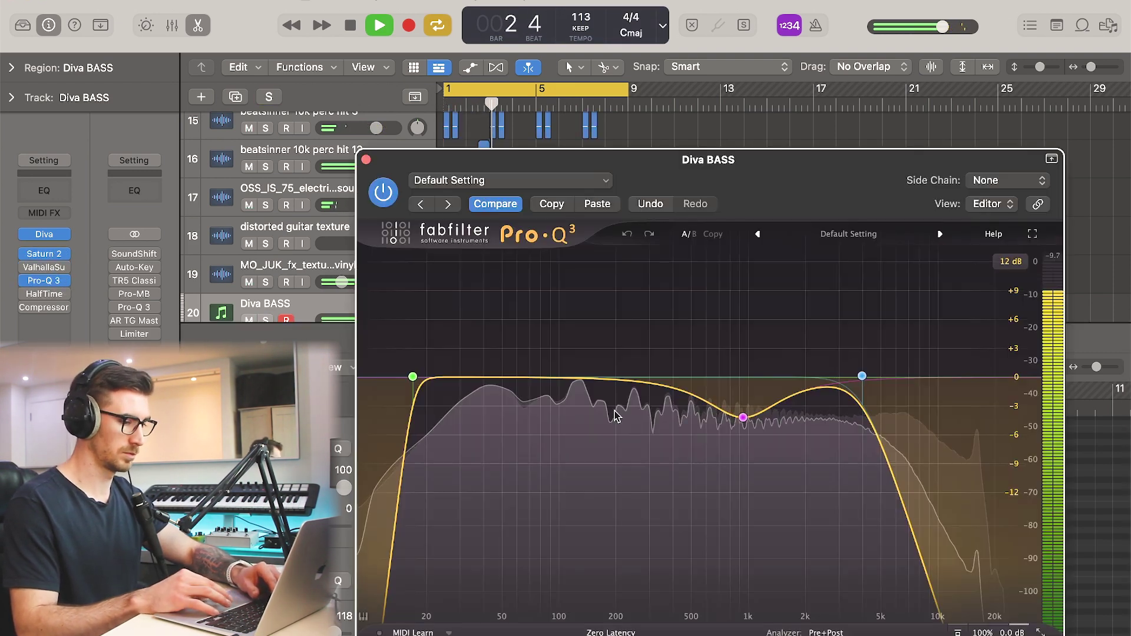
left_click_drag(861, 376, 895, 377)
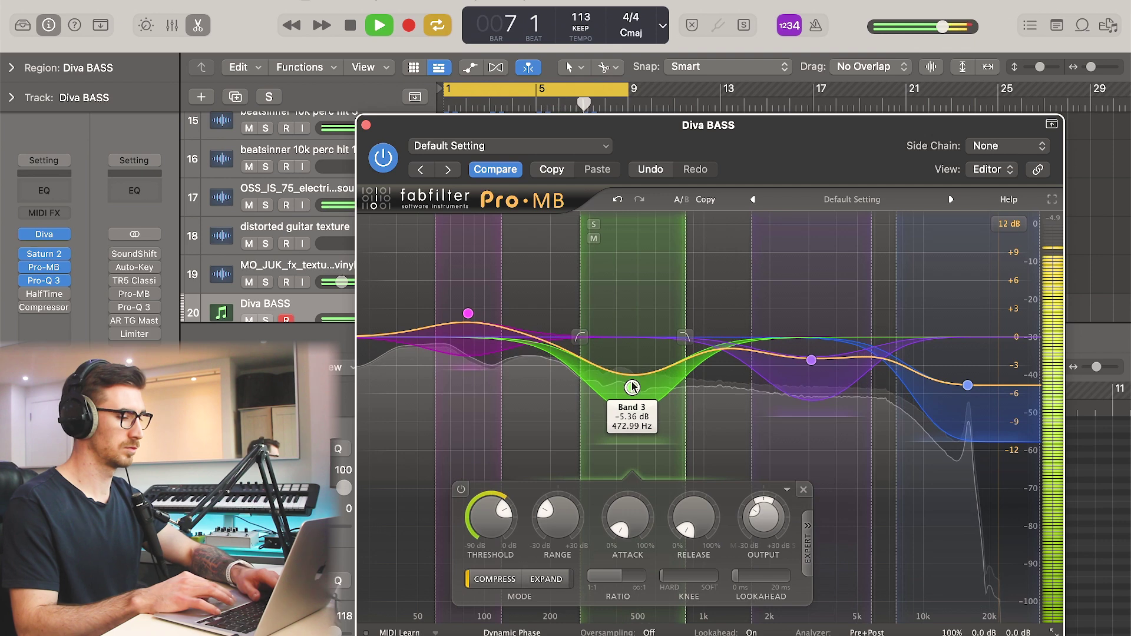
left_click_drag(632, 380, 662, 364)
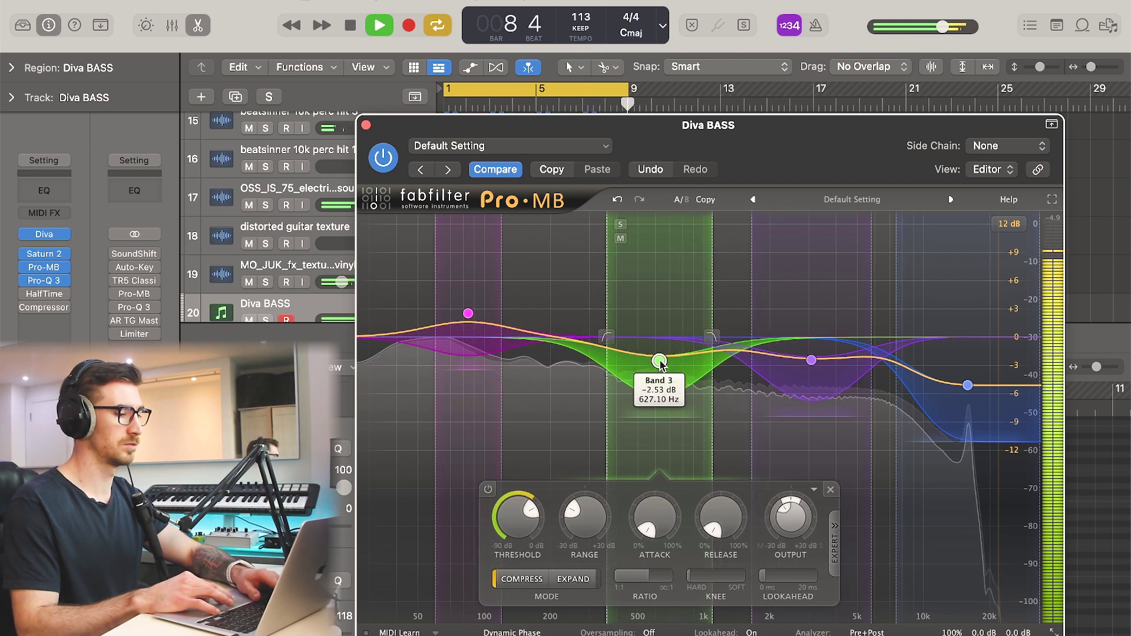
left_click_drag(809, 363, 810, 328)
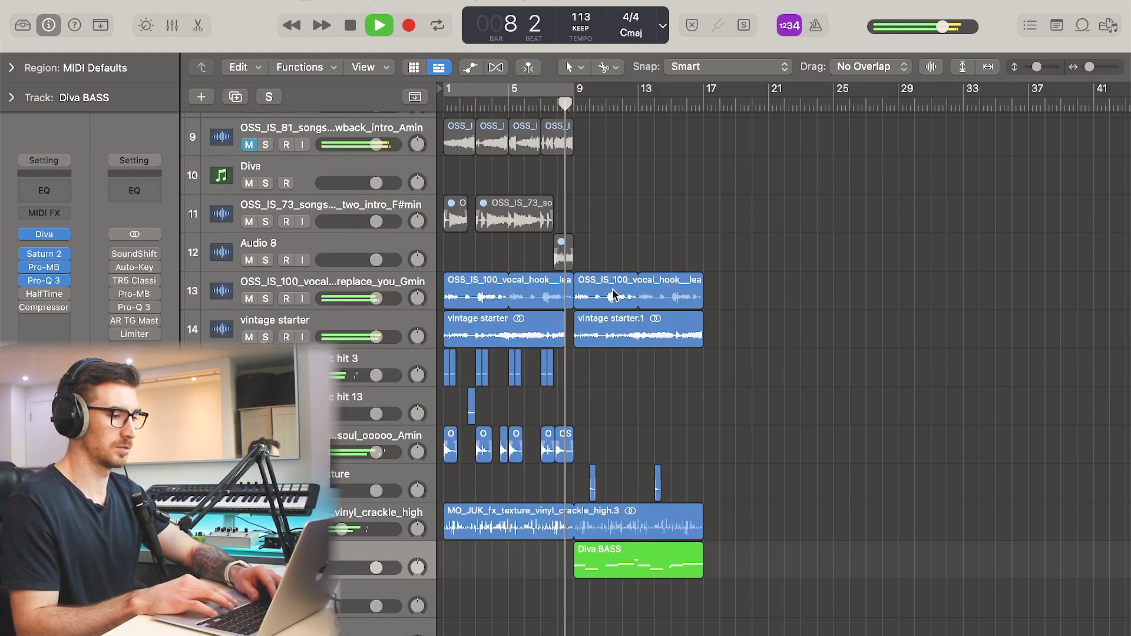
Select the copied vocal hook region at bar 9 and set the cycle range to bars 9 through 17.
left_click(612, 294)
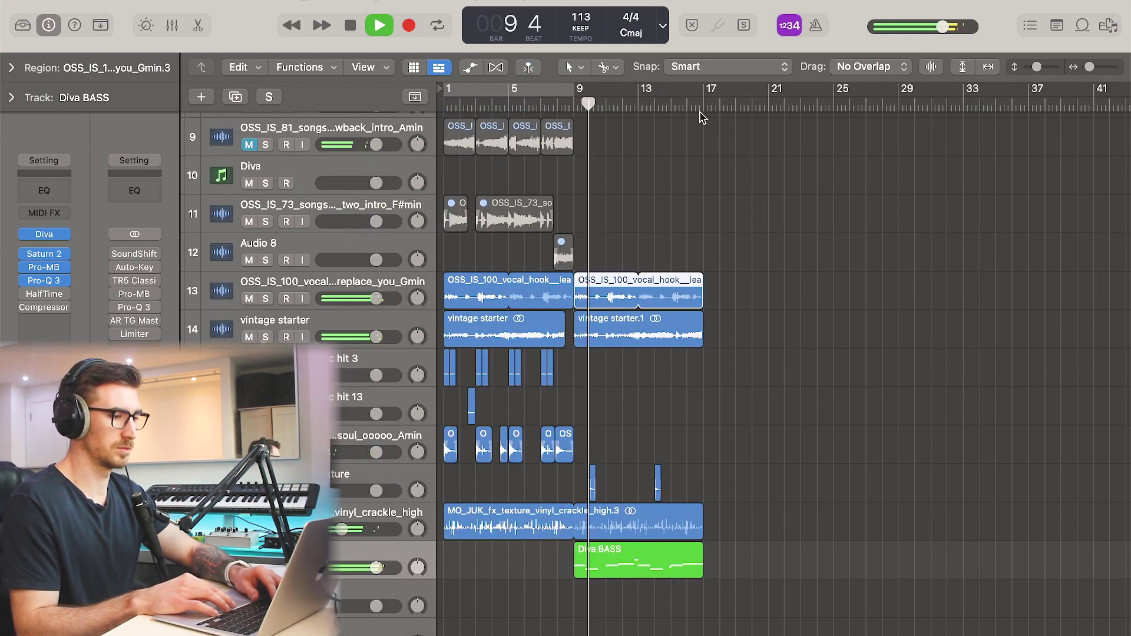
left_click_drag(702, 91, 576, 102)
key("super+Right")
key("super+Right")
key("super+Left")
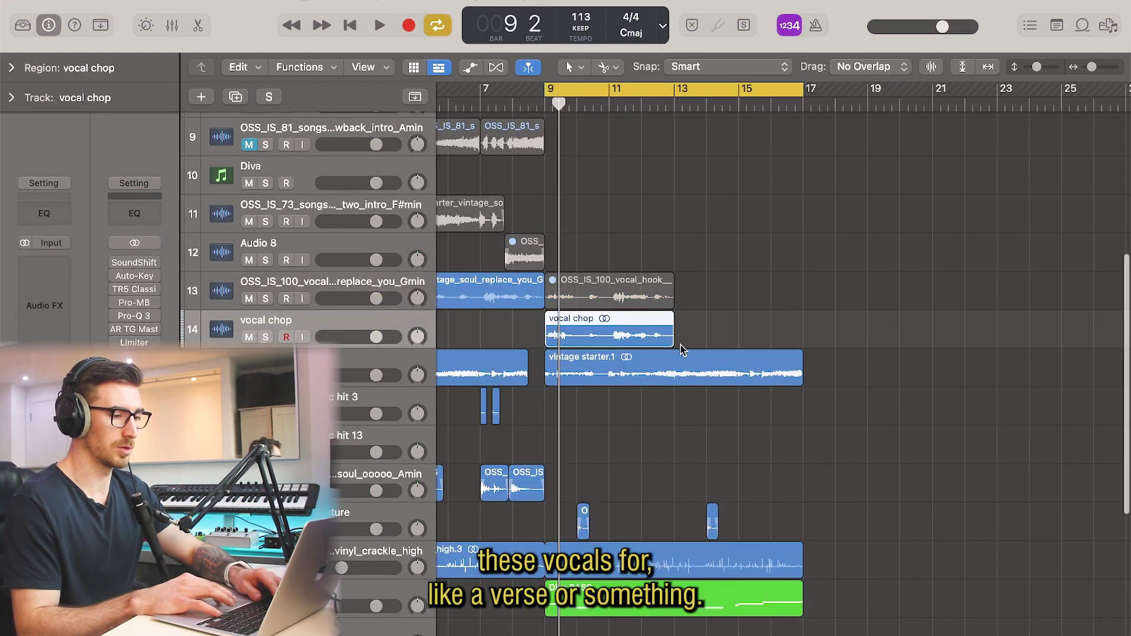
Extend the vocal chop region to bar 17 and add Stereo Delay with its factory default settings to the track.
left_click_drag(677, 322, 803, 322)
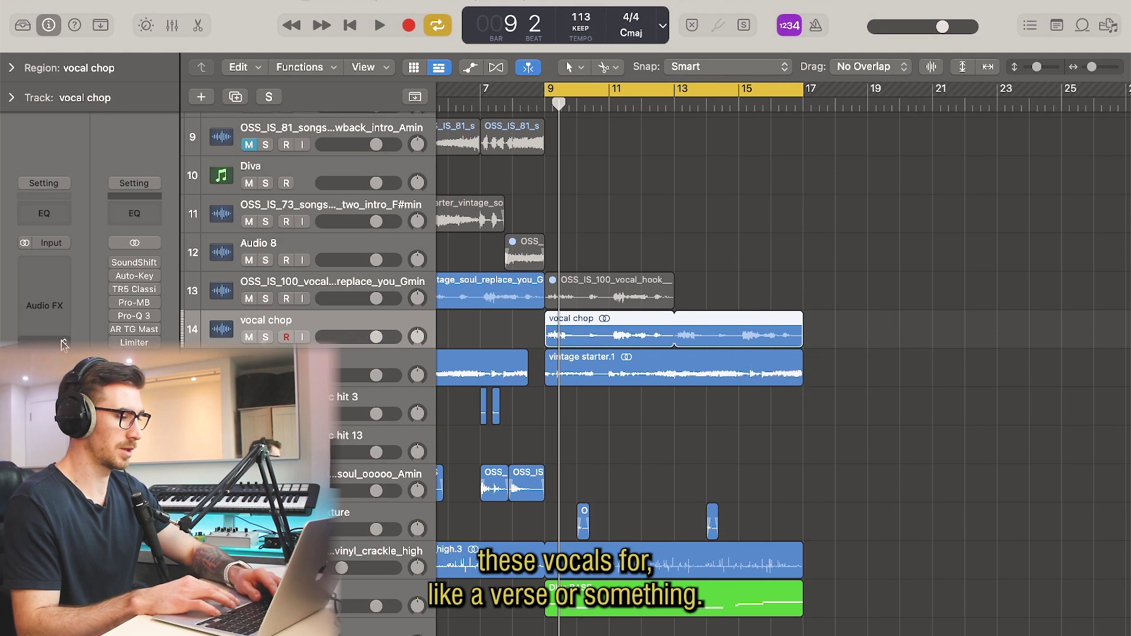
left_click(49, 265)
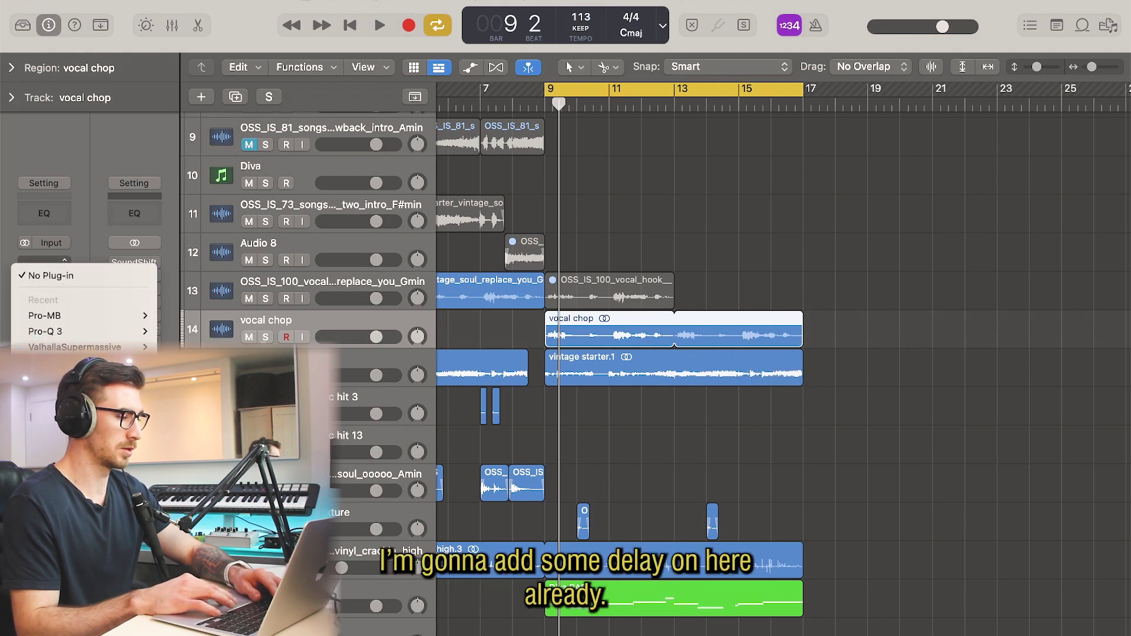
left_click(373, 361)
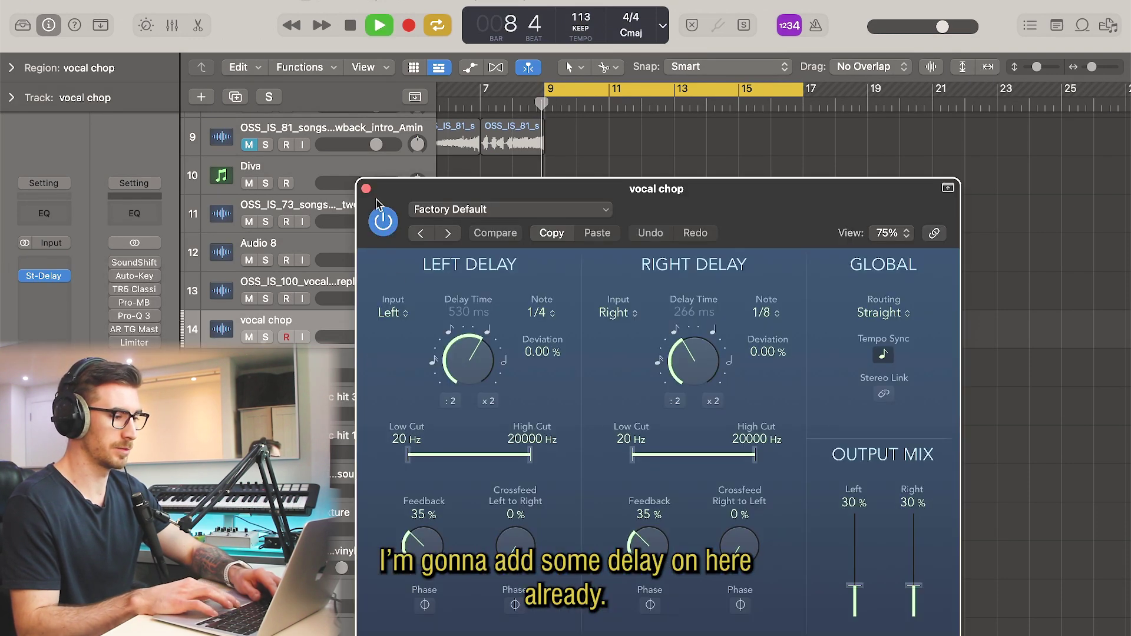
left_click(366, 189)
Split the vocal chop at bars 10 and 11 and delete the section between them.
scroll(623, 290, "up", 5)
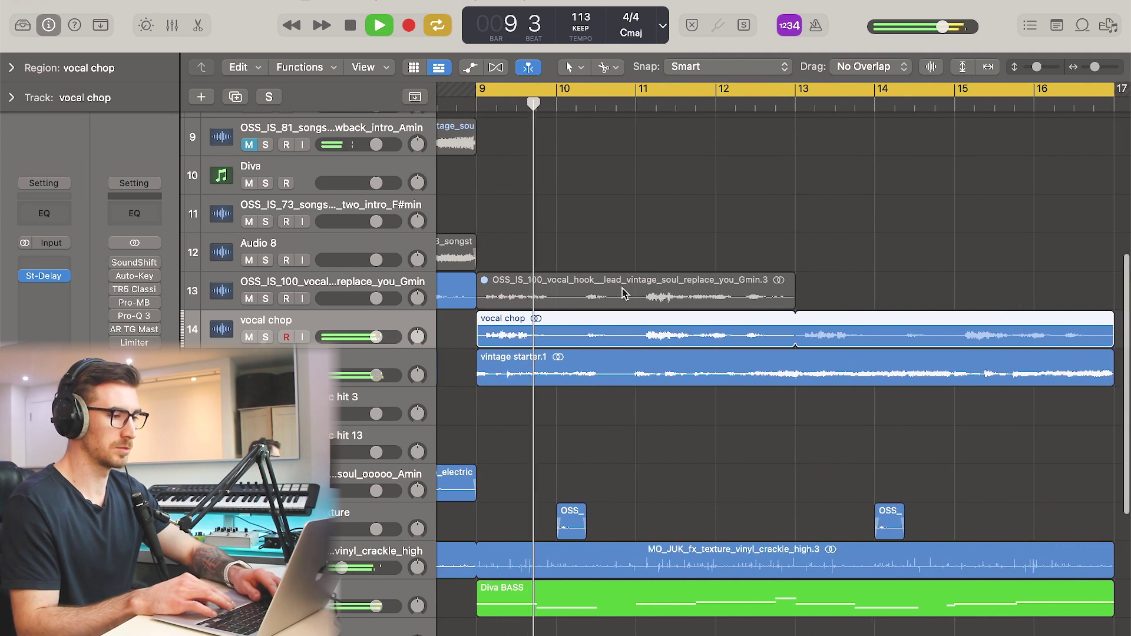
scroll(622, 290, "up", 2)
left_click(565, 333, "super")
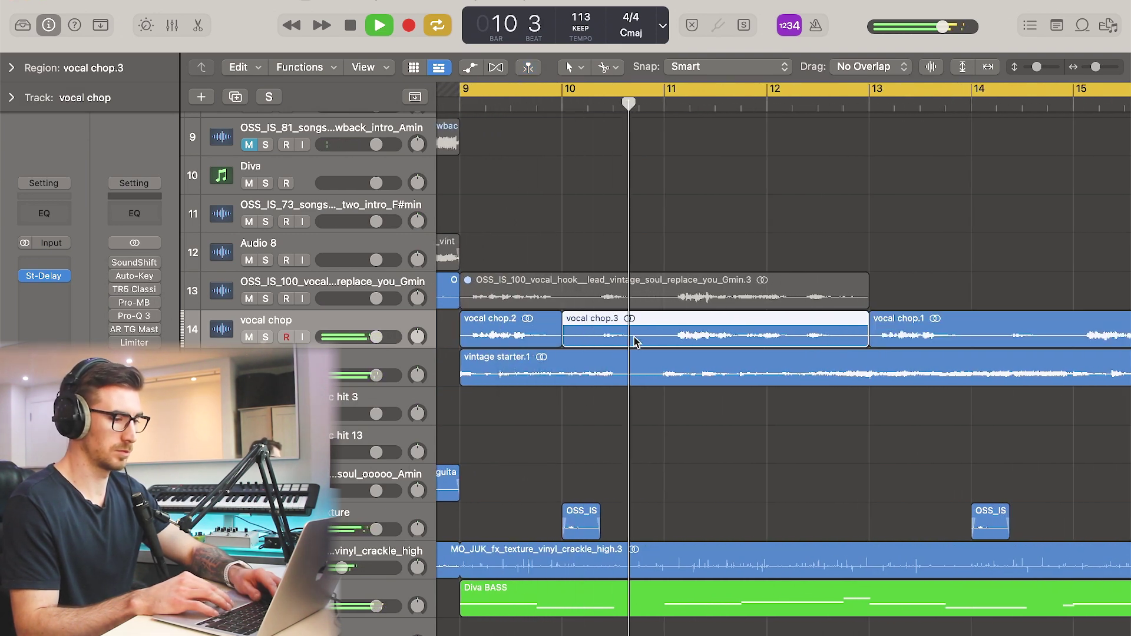
left_click(663, 336, "super")
left_click(632, 338)
key("Delete")
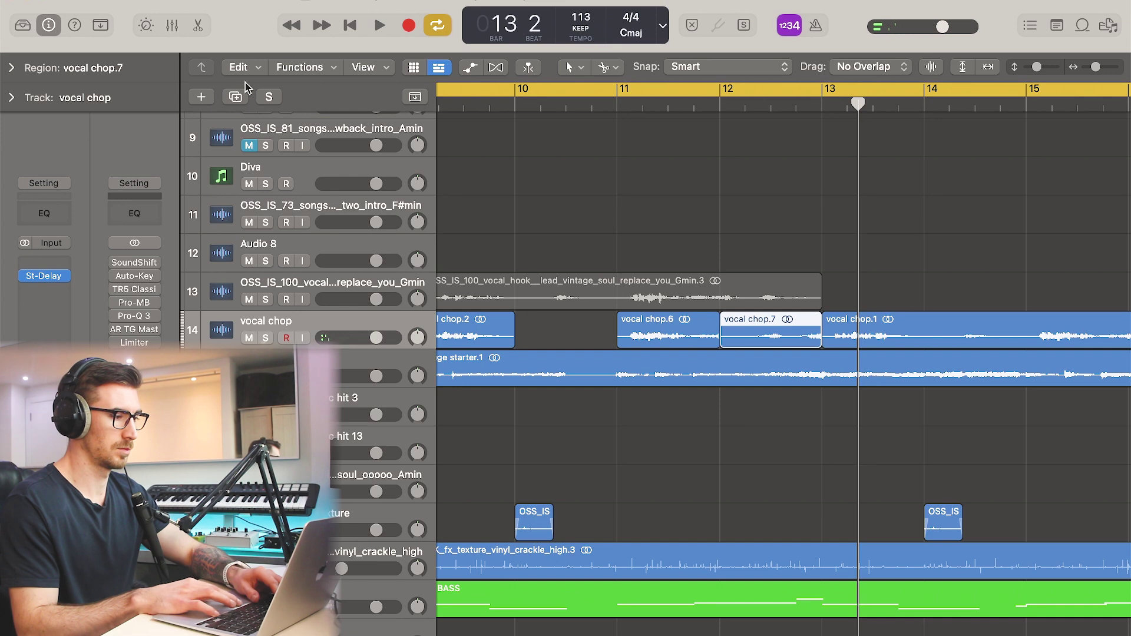
Duplicate the vocal chop track, move the bar 12 chop onto it and load Portal's Rhythmic Octaves preset from Guitar & Keys.
left_click(235, 97)
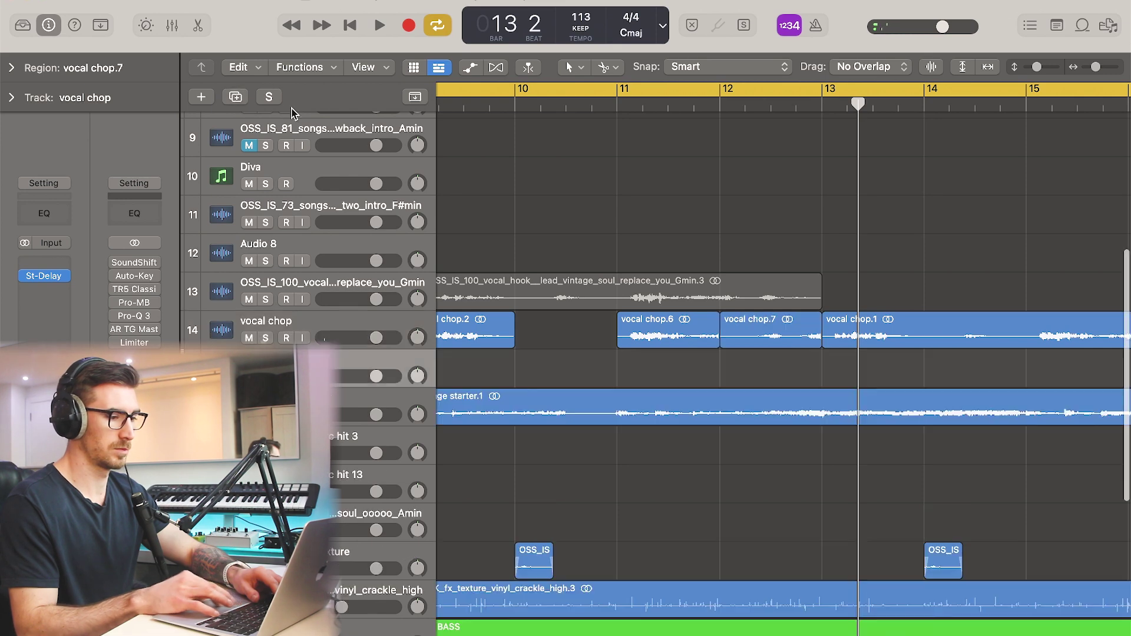
left_click_drag(756, 337, 739, 377)
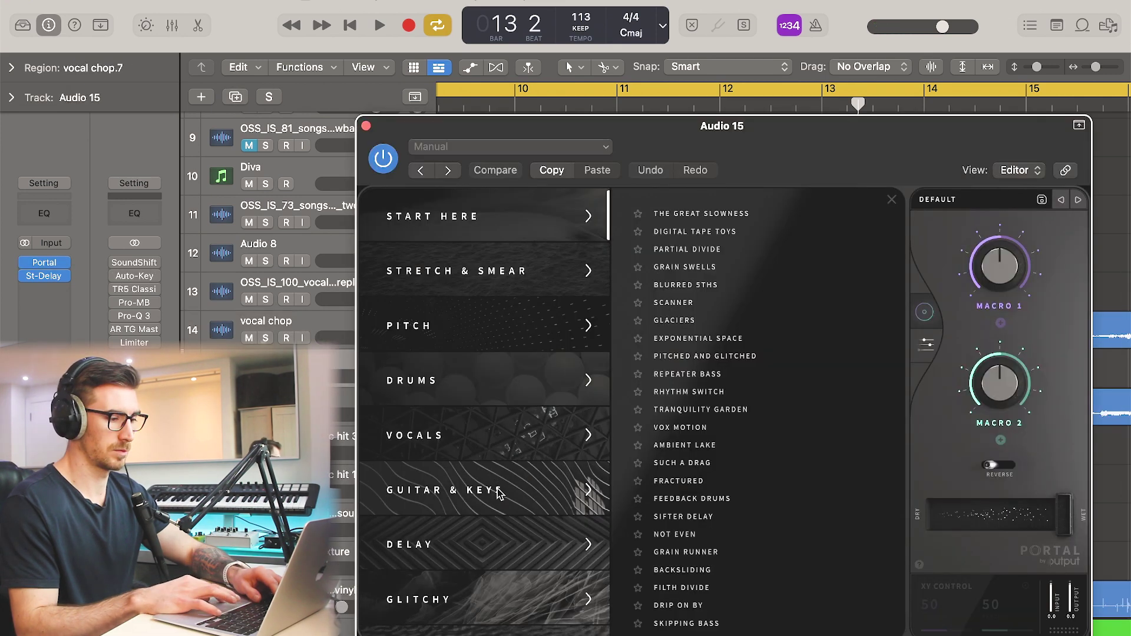
left_click(498, 491)
left_click(696, 338)
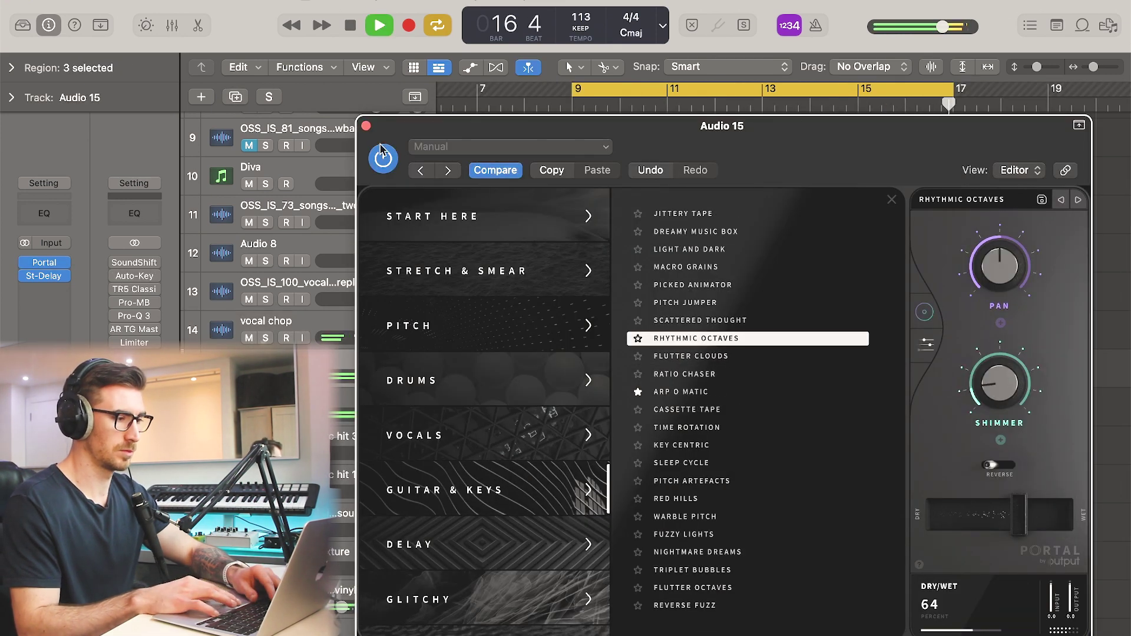
left_click(366, 126)
Trim the start of the bar 12 chop on the duplicate track and lengthen the vocal chops at bars 11 and 15.
left_click_drag(722, 380, 752, 380)
left_click(701, 336)
left_click(897, 338, "shift")
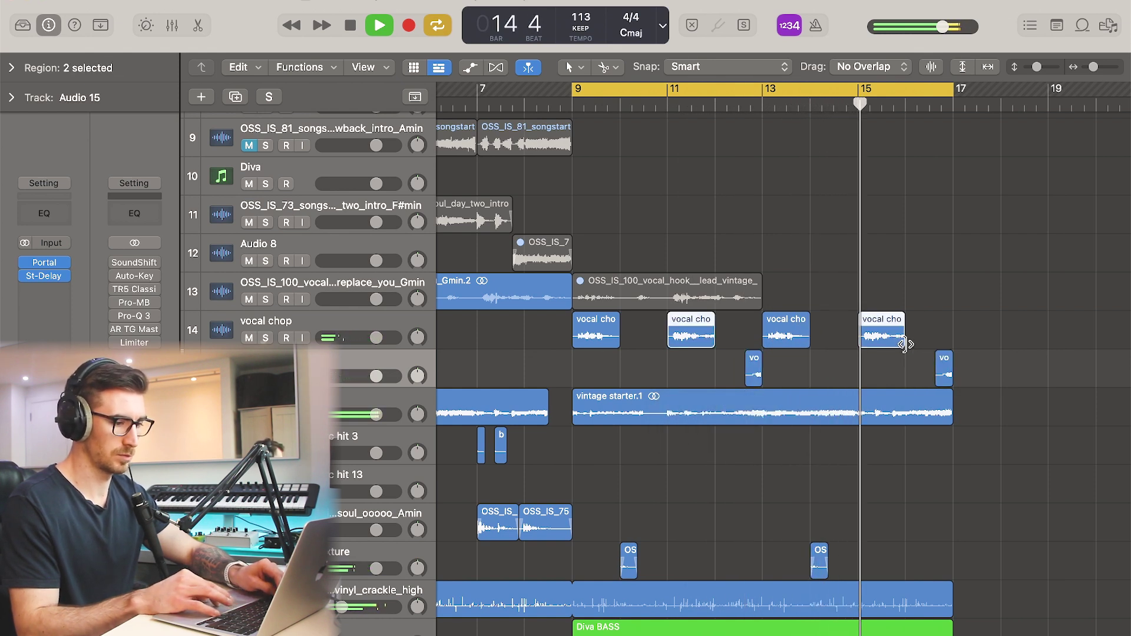
left_click_drag(904, 343, 916, 344)
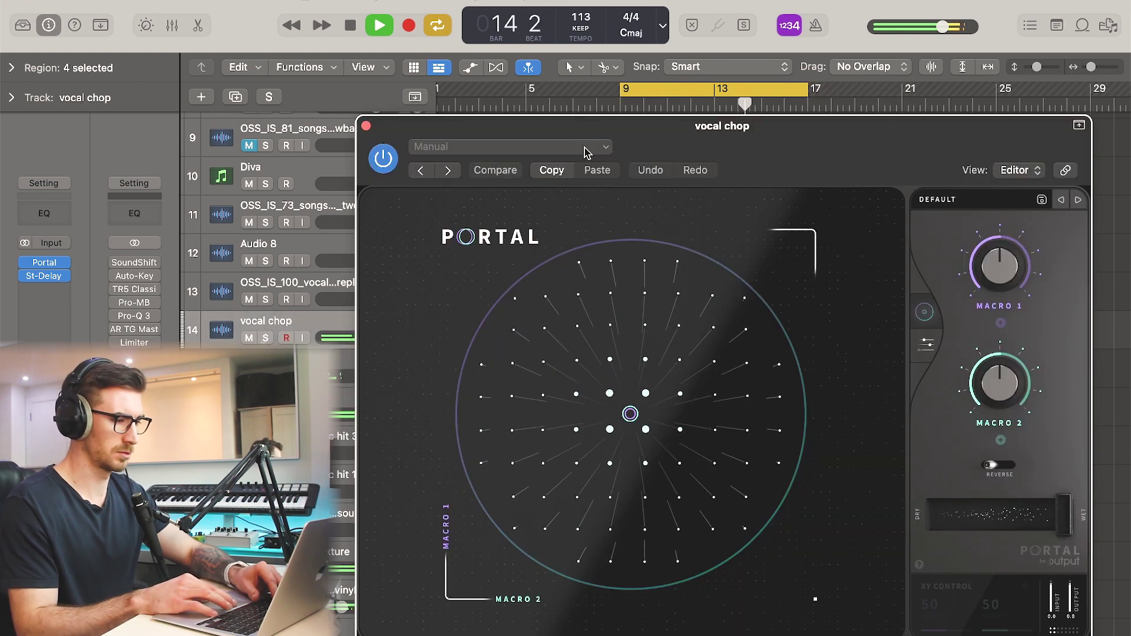
Load the 4th Shape Pan default preset in Portal on the vocal chop track and set the Shape macro to 16 percent.
left_click(590, 147)
left_click(478, 471)
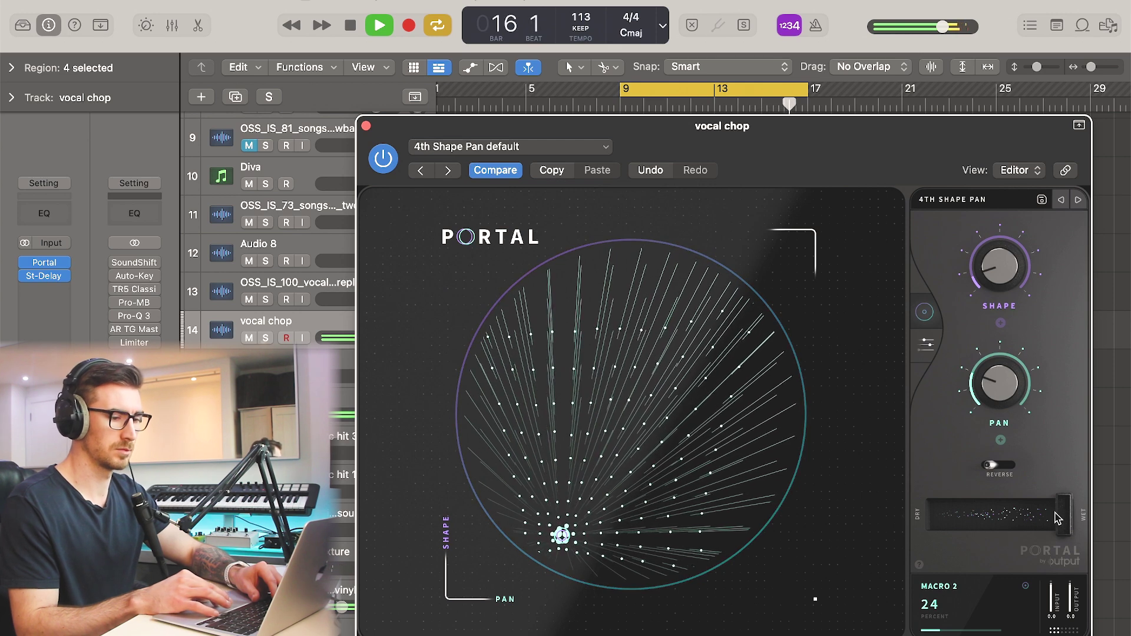
left_click_drag(1004, 279, 1000, 262)
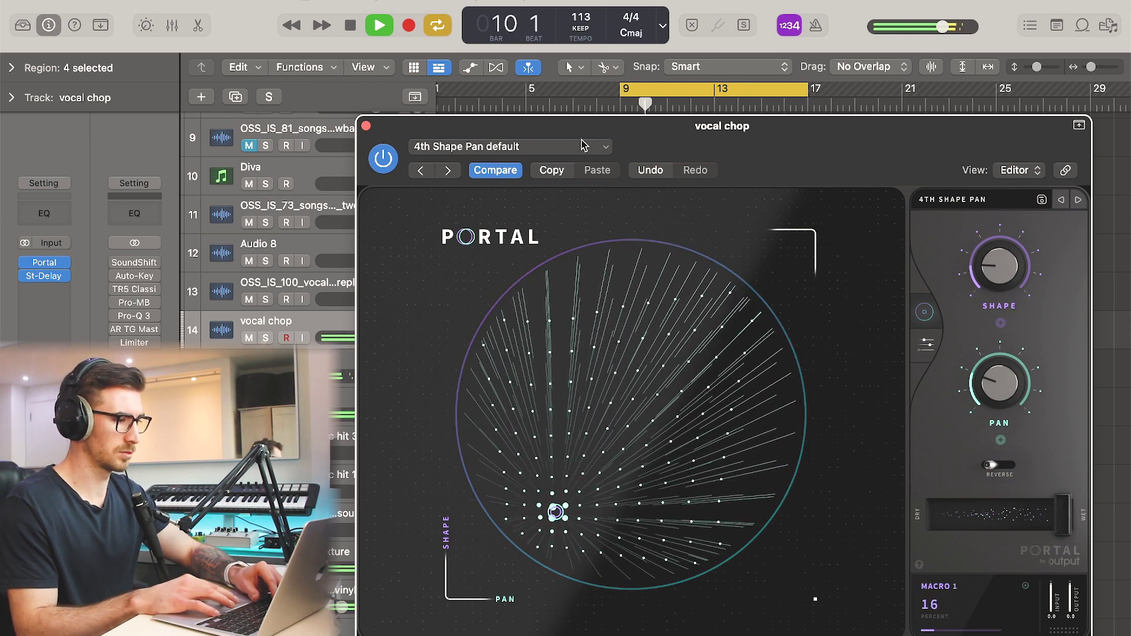
Repeat the chops on both vocal chop tracks from bar 17 onward.
left_click(365, 127)
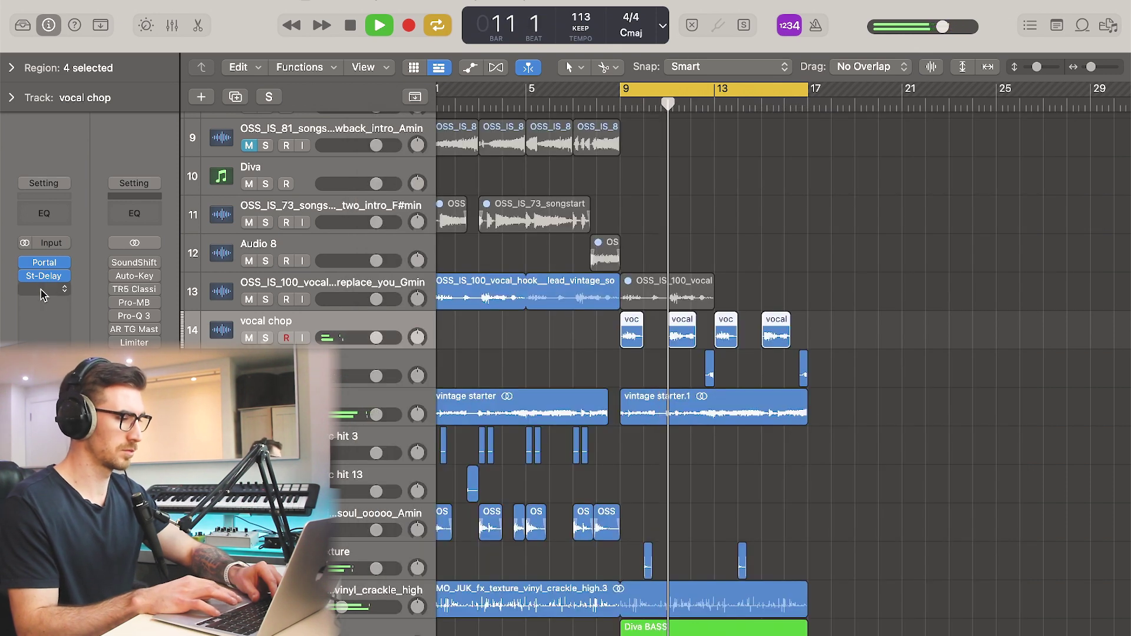
left_click_drag(831, 371, 772, 338)
left_click_drag(771, 338, 818, 338)
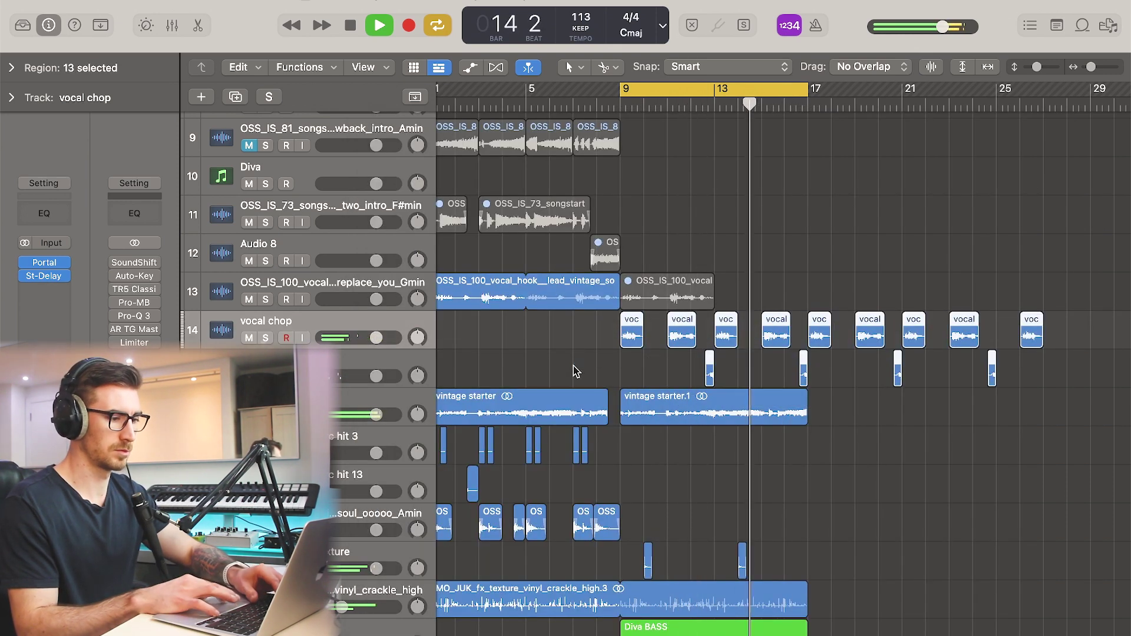
Bounce the selected vocal chop regions in place to a new track named vocal chop verse, muting the source regions.
key("space")
right_click(628, 341)
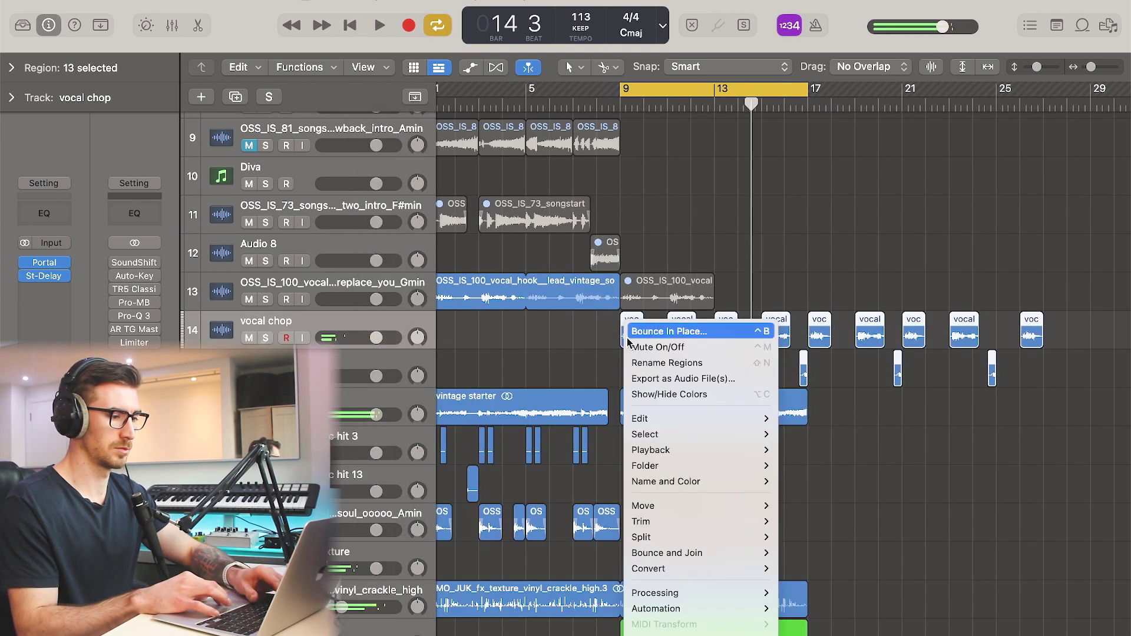
left_click(636, 338)
type("vocal")
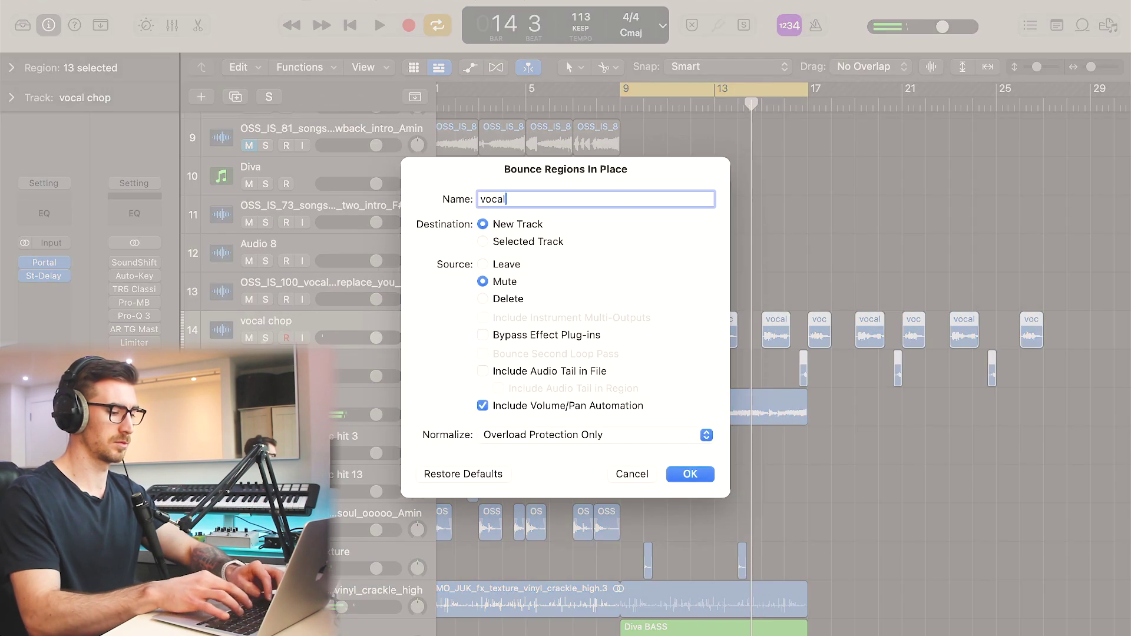
key("Return")
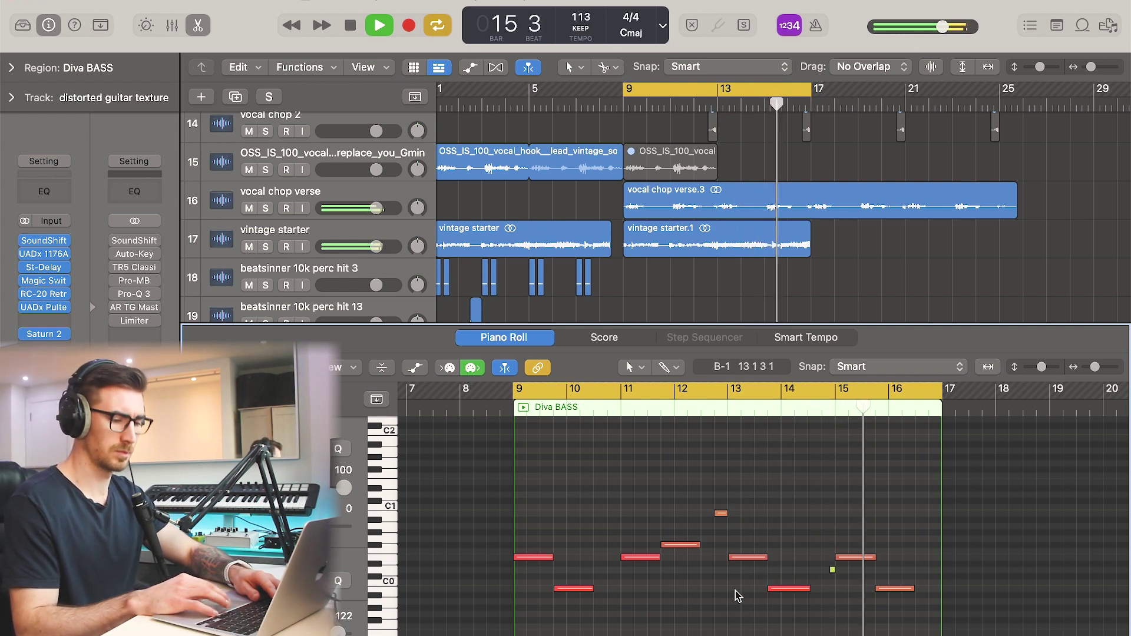
Copy the short vintage starter chop into bar 10 on the starter chop track.
scroll(735, 591, "right", 2)
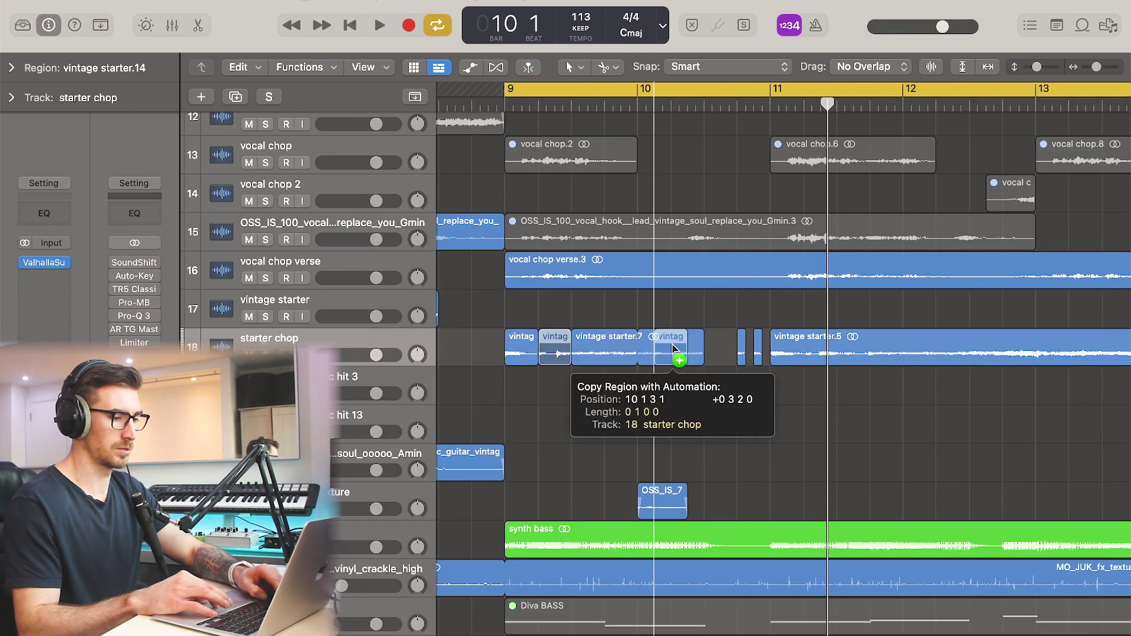
left_click_drag(686, 344, 715, 343)
key("space")
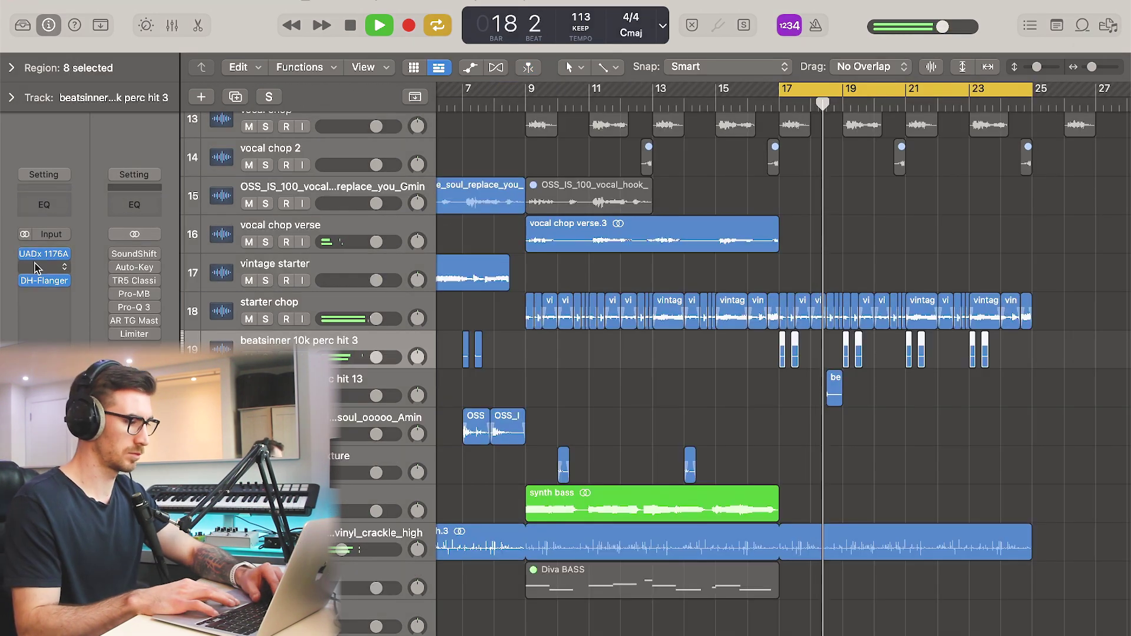
Try Cymatics Origin in the second effect slot of the beatsinner 10k perc hit 3 track and adjust its resampling frequency.
left_click(59, 253)
mouse_move(136, 377)
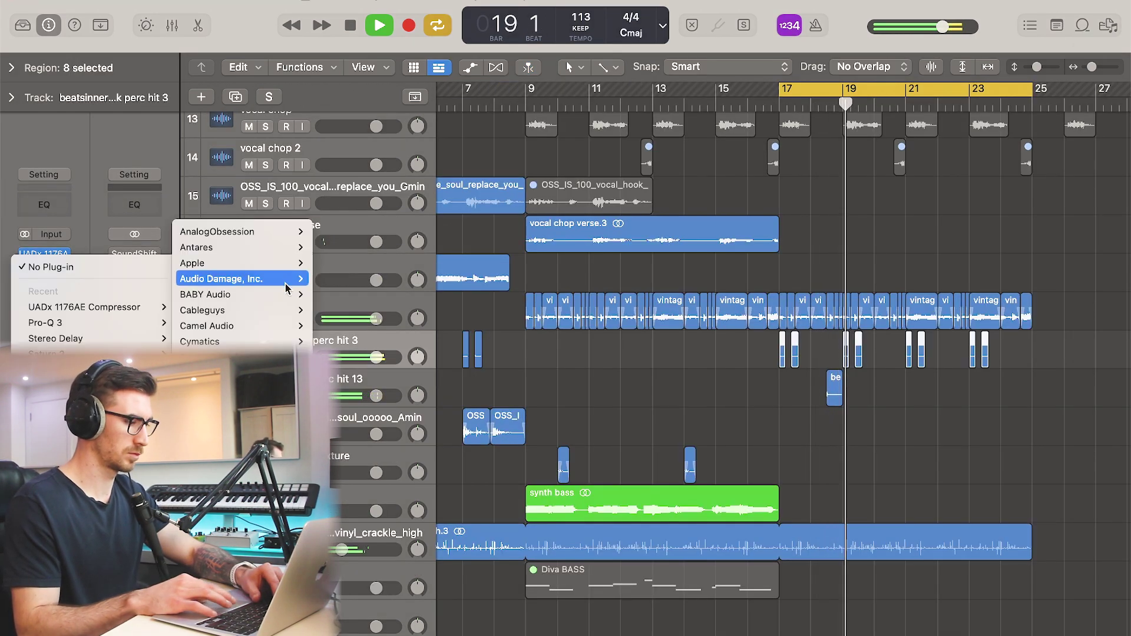
mouse_move(265, 342)
left_click(347, 356)
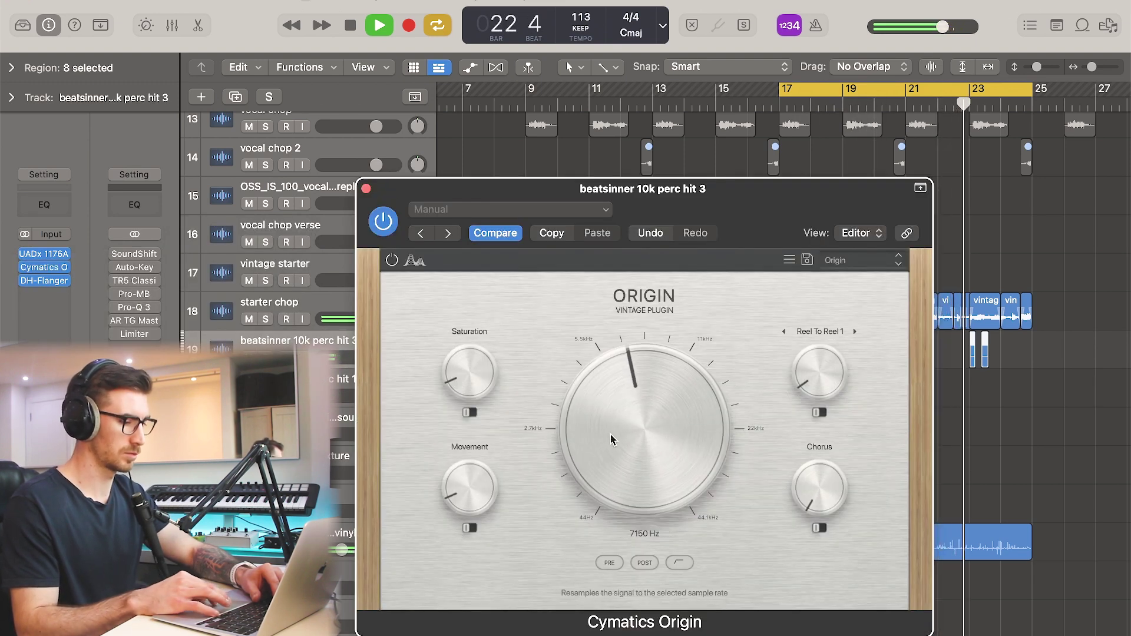
left_click_drag(610, 434, 612, 445)
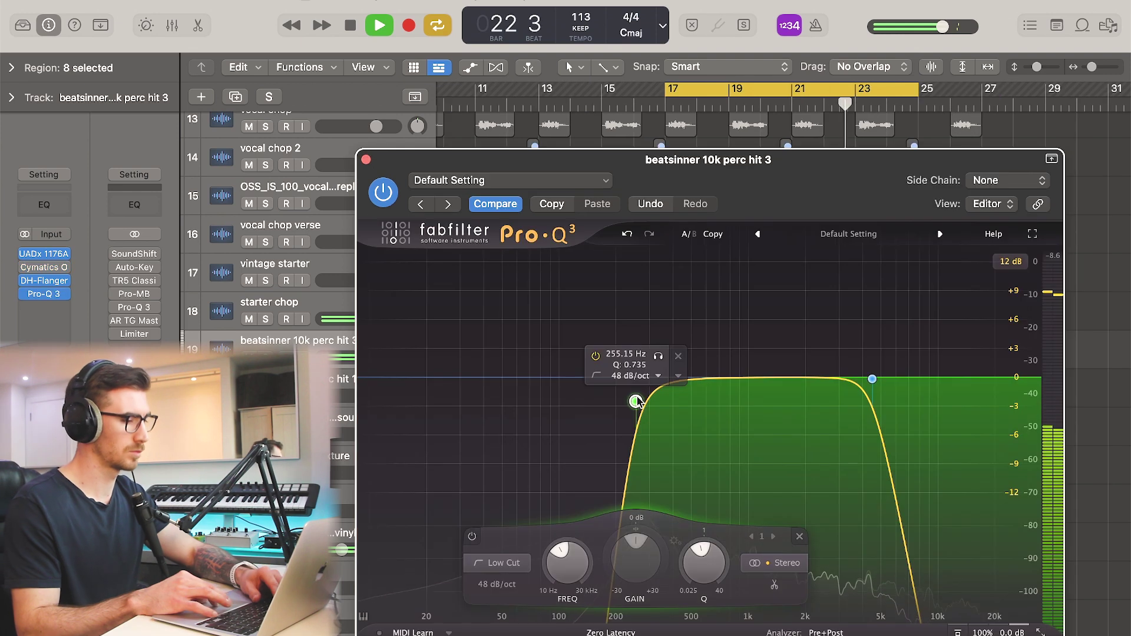
Raise the Pro-Q 3 low cut on the perc hit 3 track and apply Saturn 2's Brutal Compressor bM preset.
left_click_drag(634, 394, 663, 377)
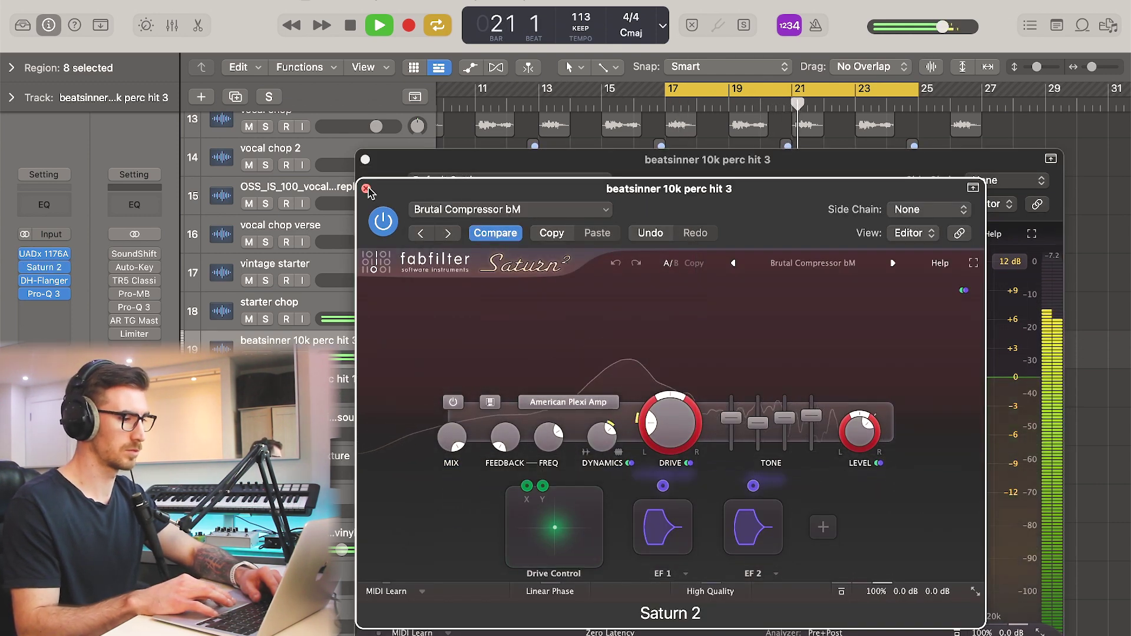
key("super+w")
Copy the short beatsinner 10k perc hit 3 region to the last beat of bar 24.
left_click_drag(636, 374, 660, 377)
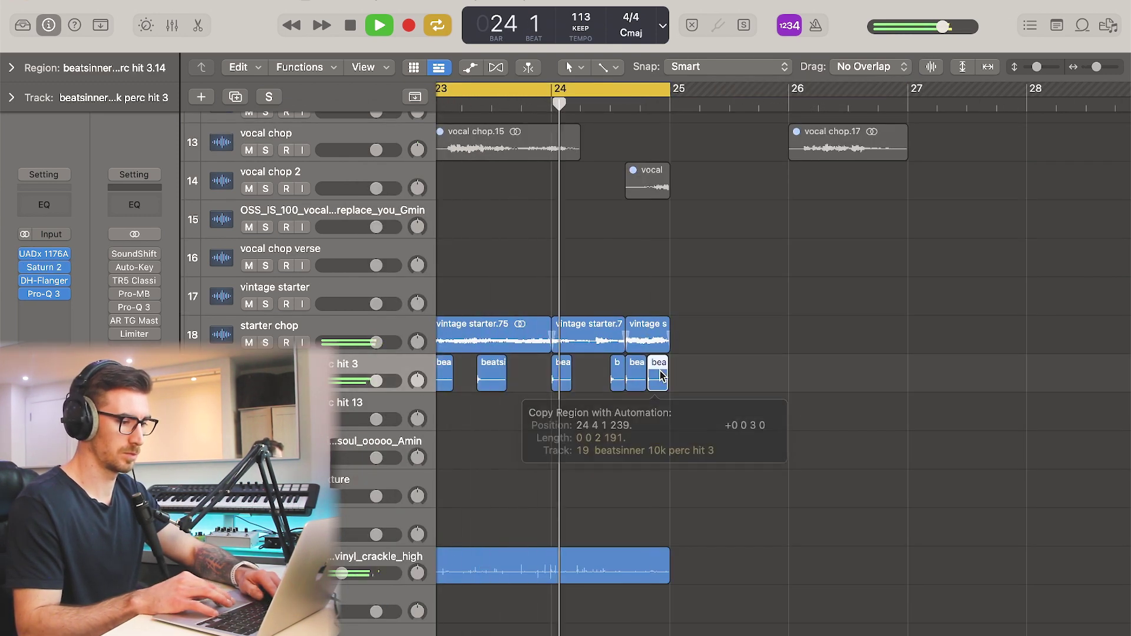
key("super+Right")
Import Drum Break 03 - 68 BPM and Drum Break 06 - 108 BPM from the Drum Breaks folder onto new tracks at bar 17.
left_click_drag(668, 176, 488, 617)
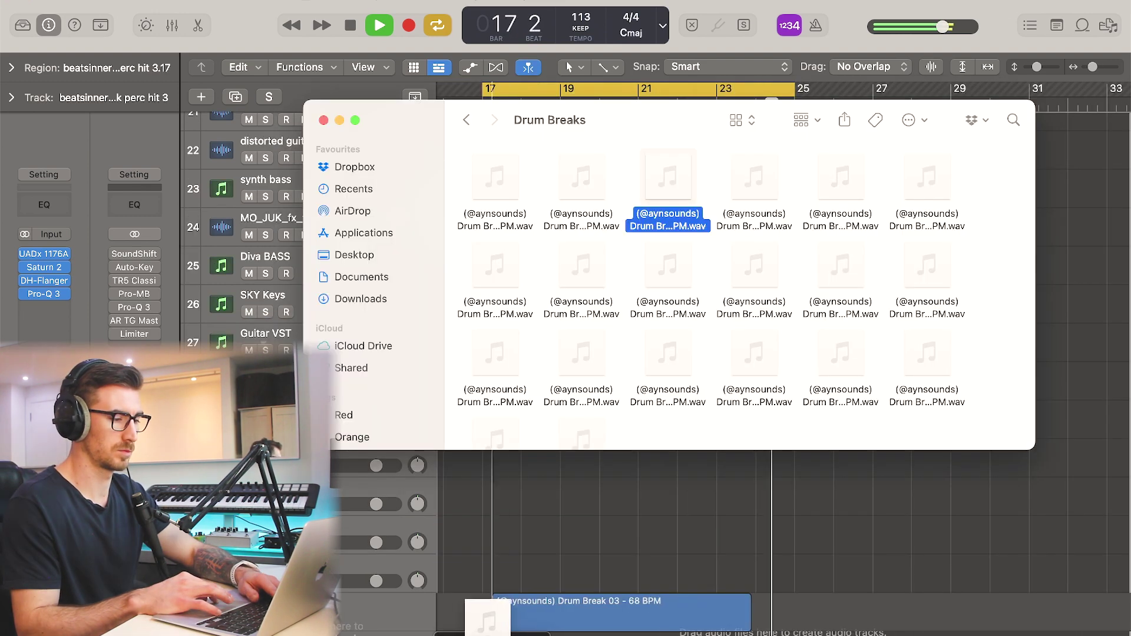
left_click(924, 226)
left_click_drag(923, 226, 488, 625)
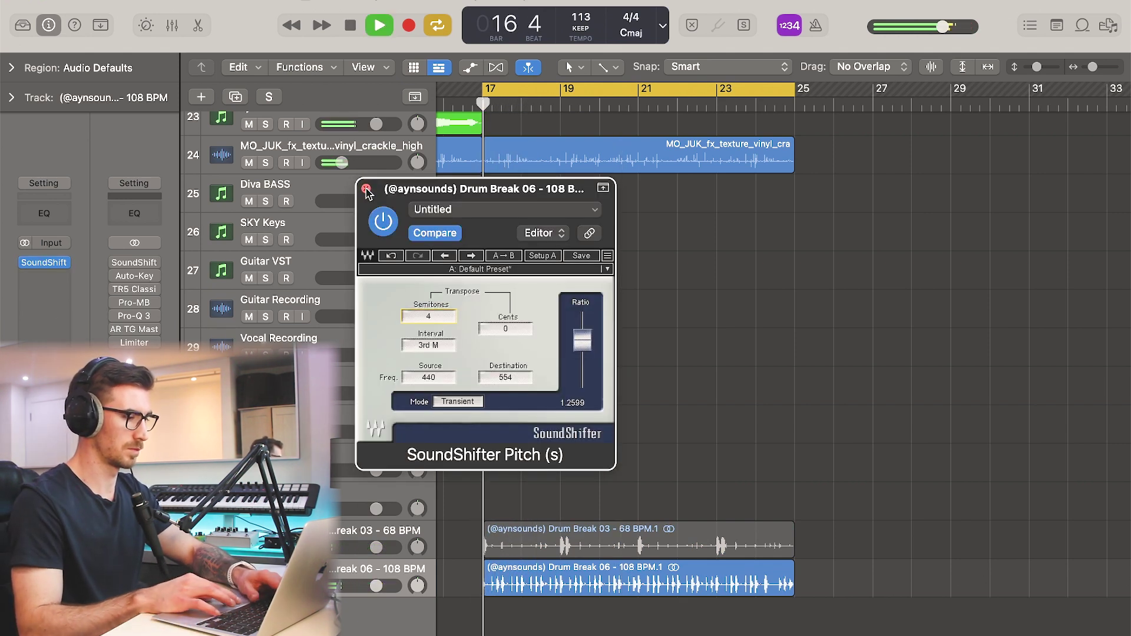
Add HalfTime to the Drum Break 06 track with a 1/2 loop and the band's lower limit at 319 Hz.
left_click(367, 188)
left_click(45, 288)
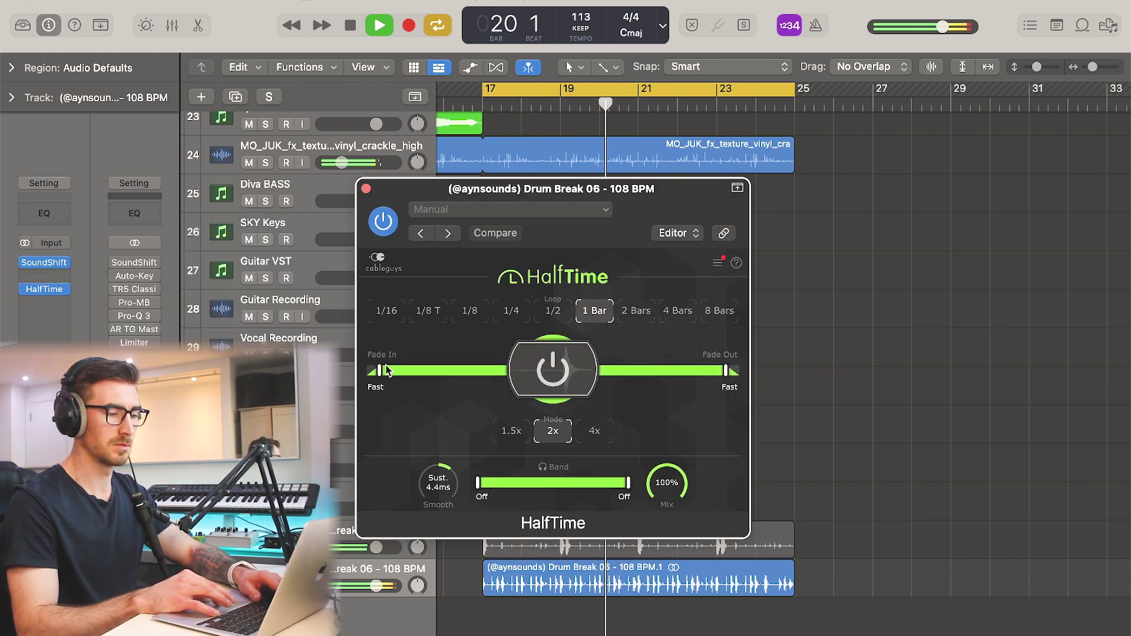
left_click(554, 318)
left_click_drag(478, 483, 509, 482)
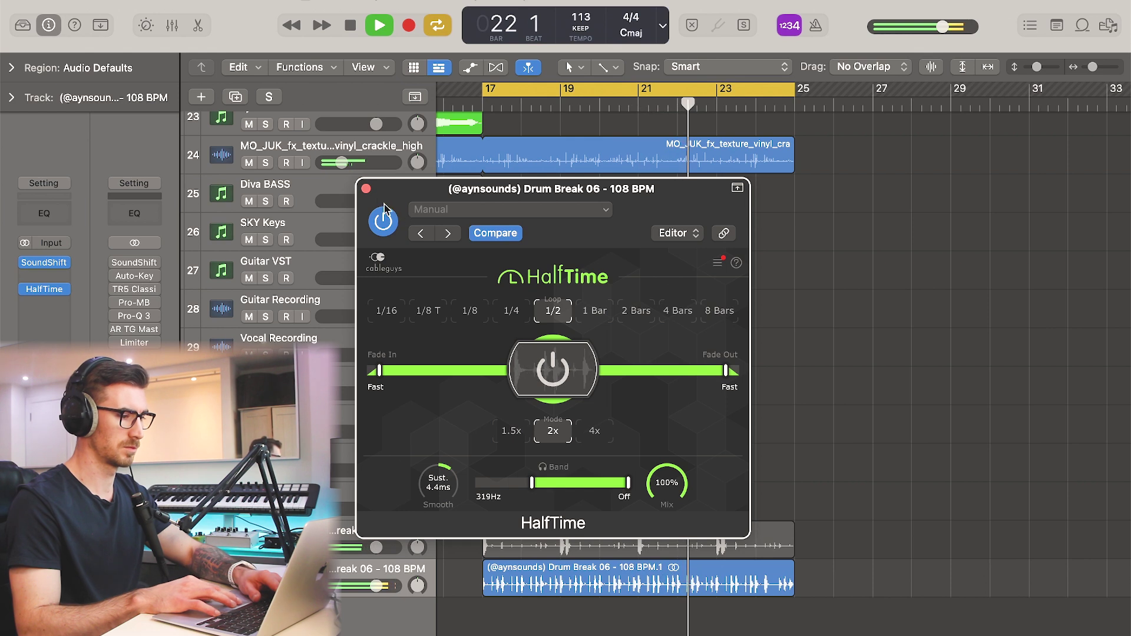
left_click(365, 188)
Add UADx Pultec HLF-3C EQ to the Drum Break 06 track with low cut-off at 750 CPS and high cut-off at 4 KCS.
left_click(45, 289)
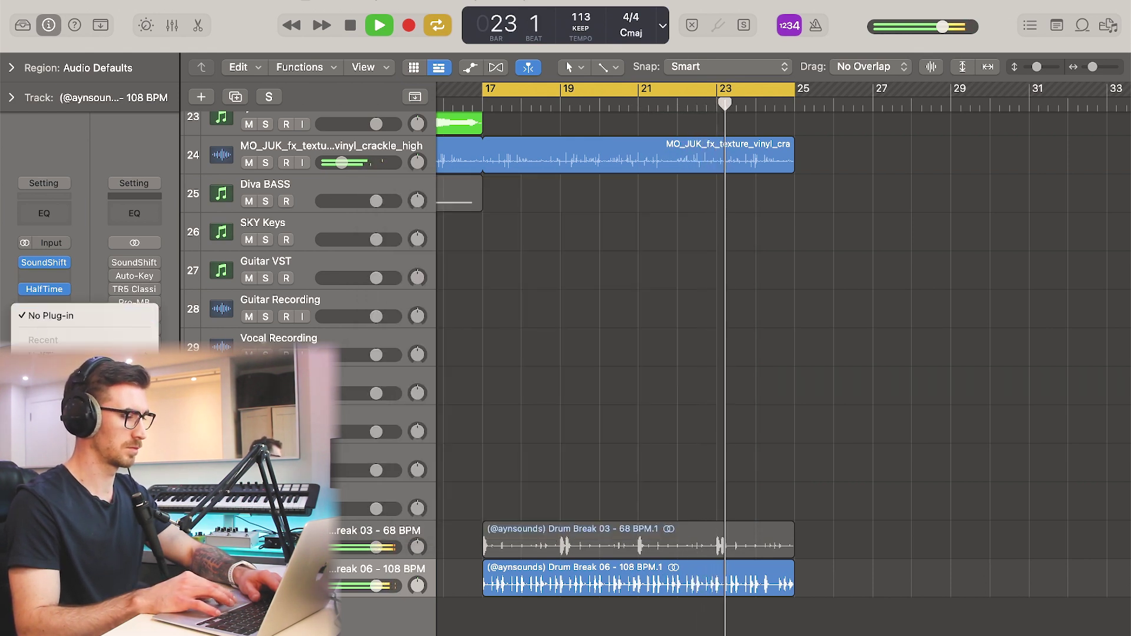
left_click(53, 369)
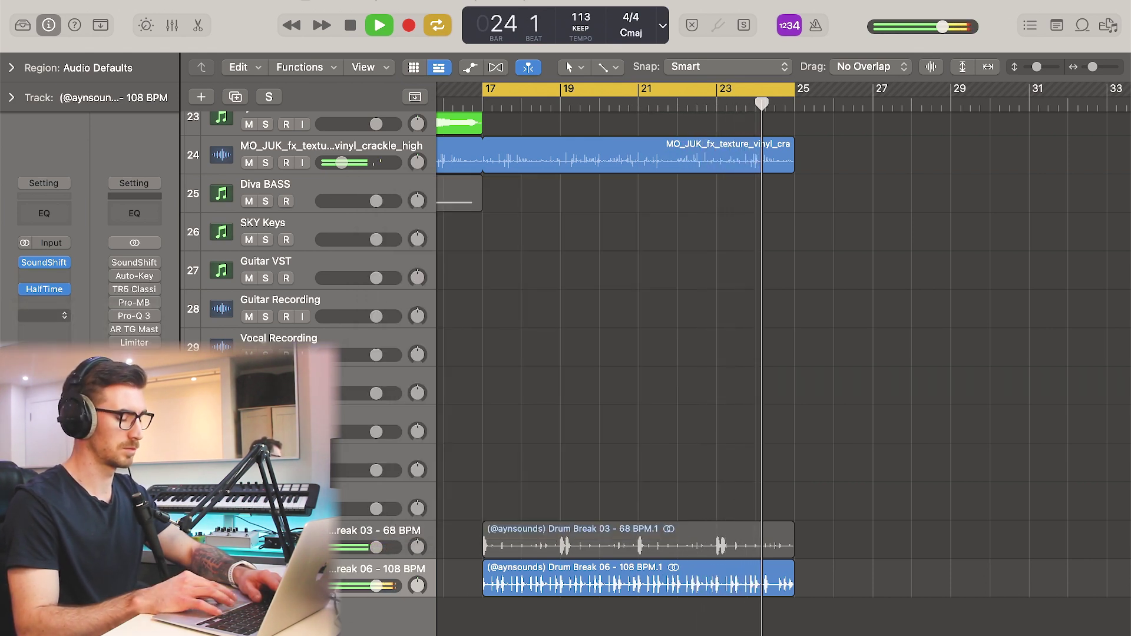
left_click(652, 333)
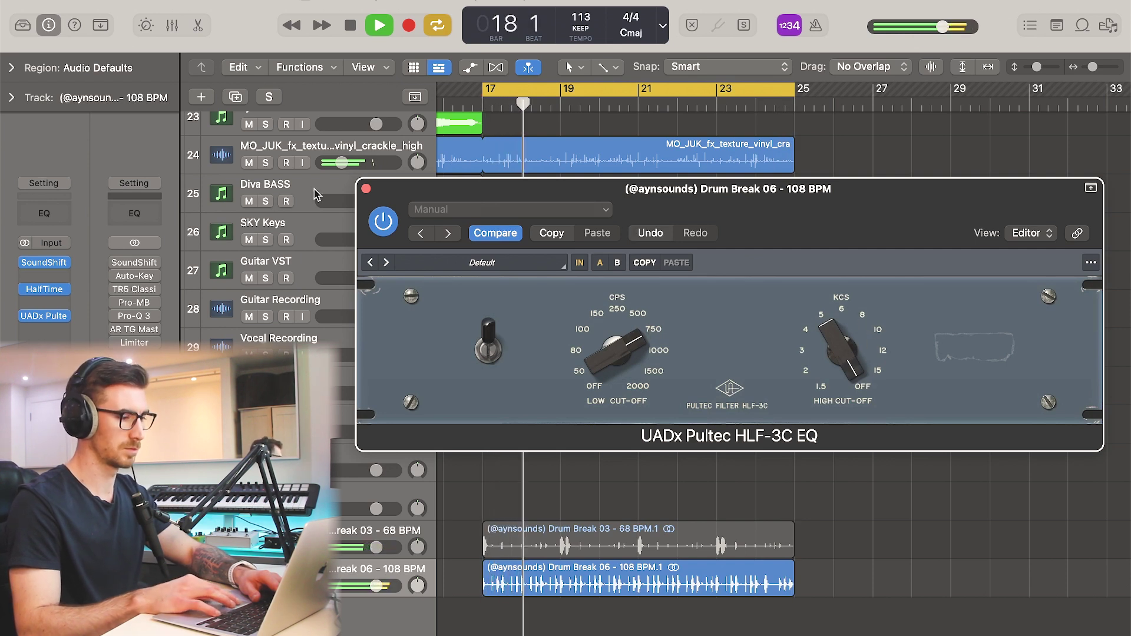
left_click(803, 353)
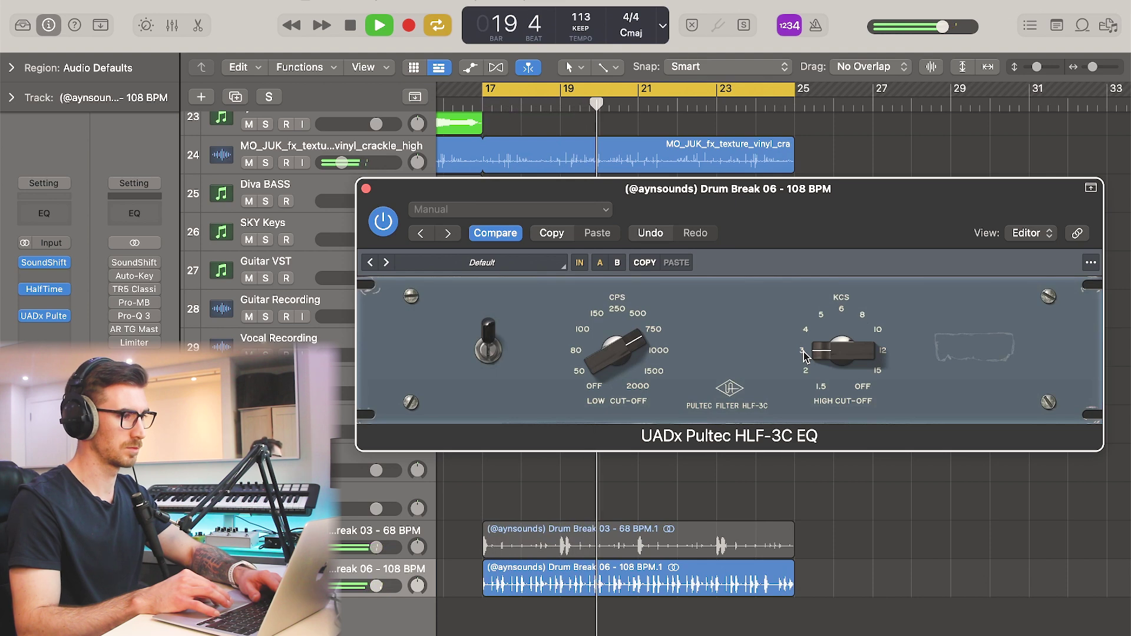
left_click(806, 336)
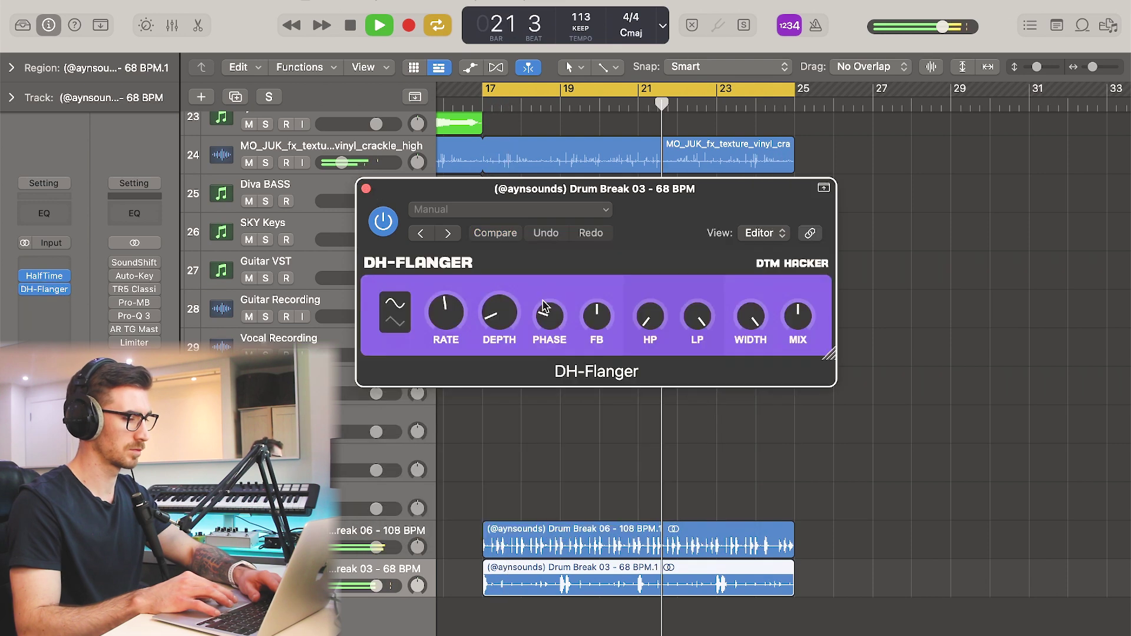
Set the HalfTime loop length on the Drum Break 03 track to 1/4.
left_click(366, 188)
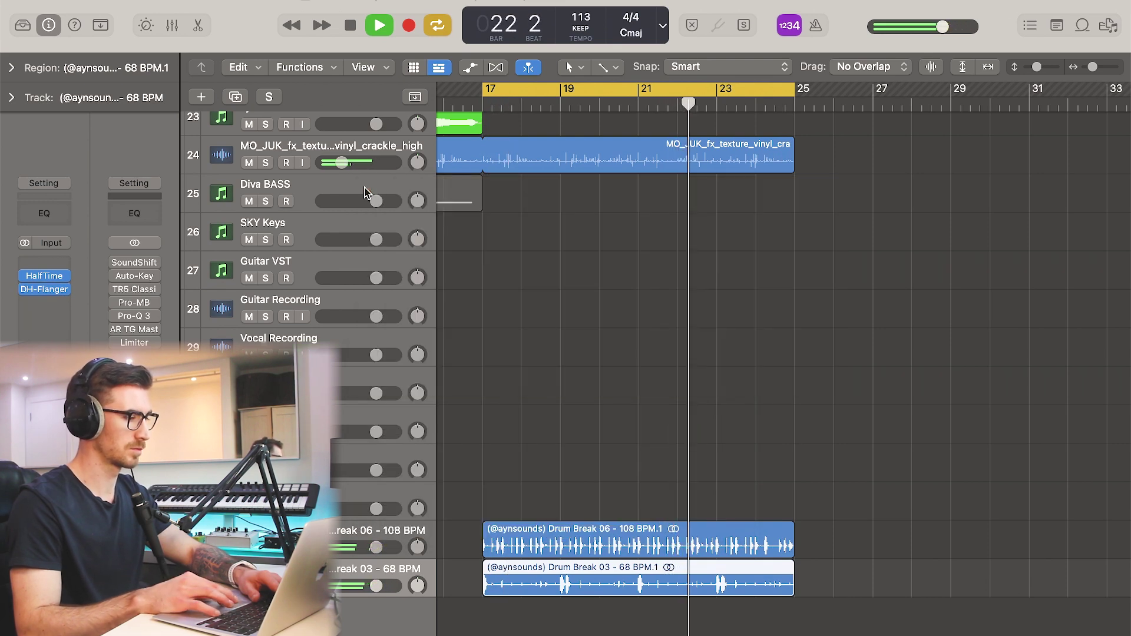
left_click(44, 276)
left_click(469, 310)
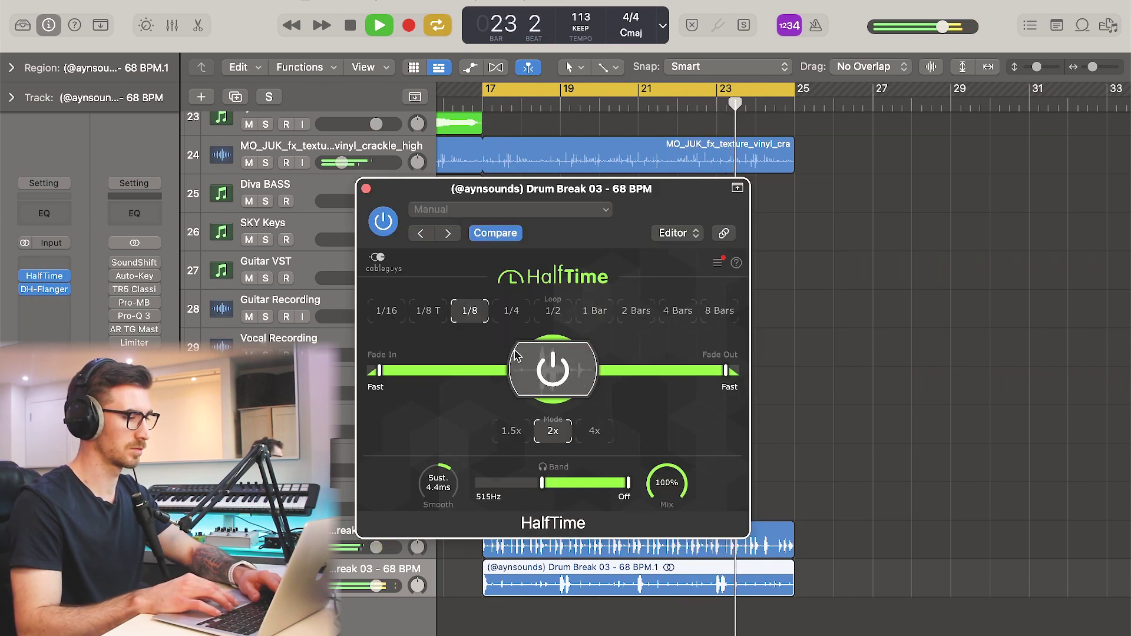
left_click(511, 311)
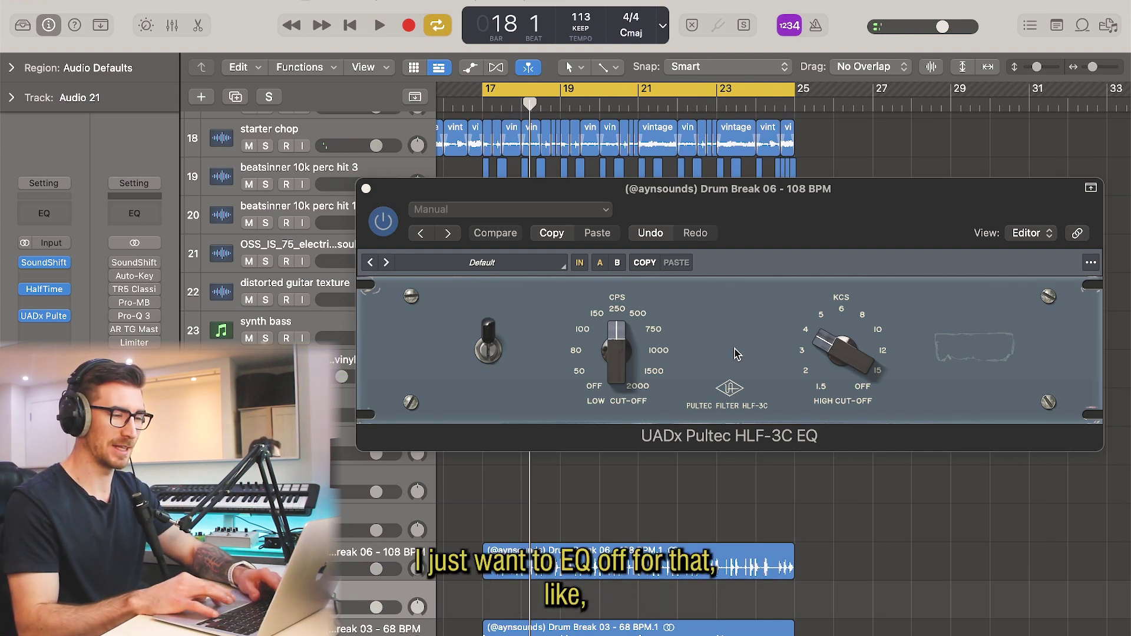
Split off the final fill of the Drum Break 06 region before bar 25 and move it to the duplicate track below.
left_click(606, 67)
left_click(648, 156)
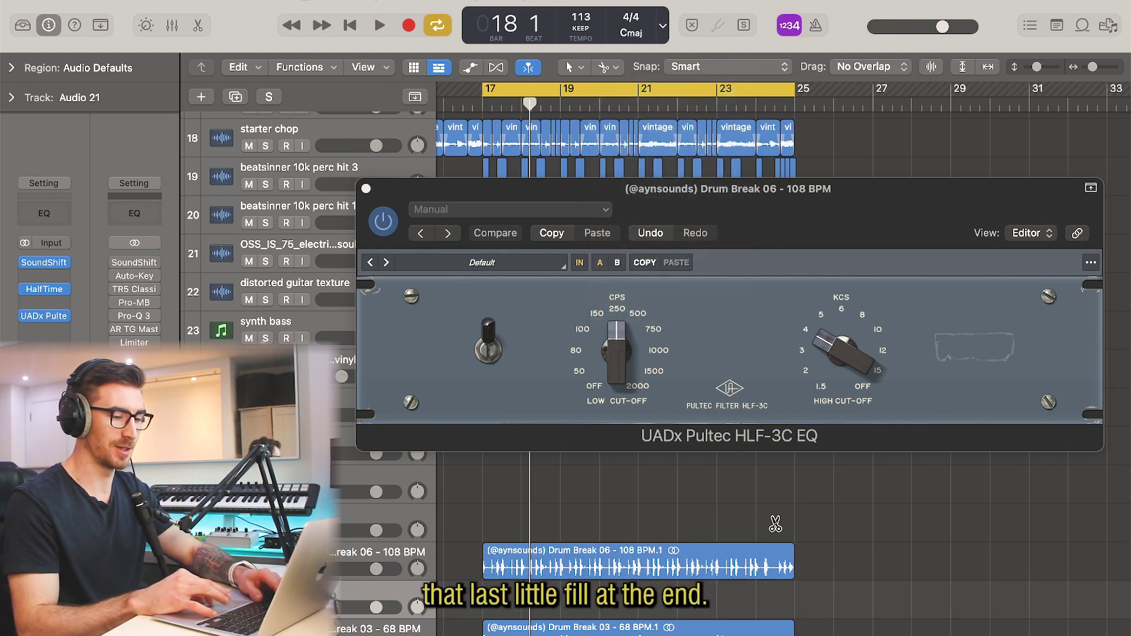
left_click(773, 558)
left_click_drag(784, 562, 783, 602)
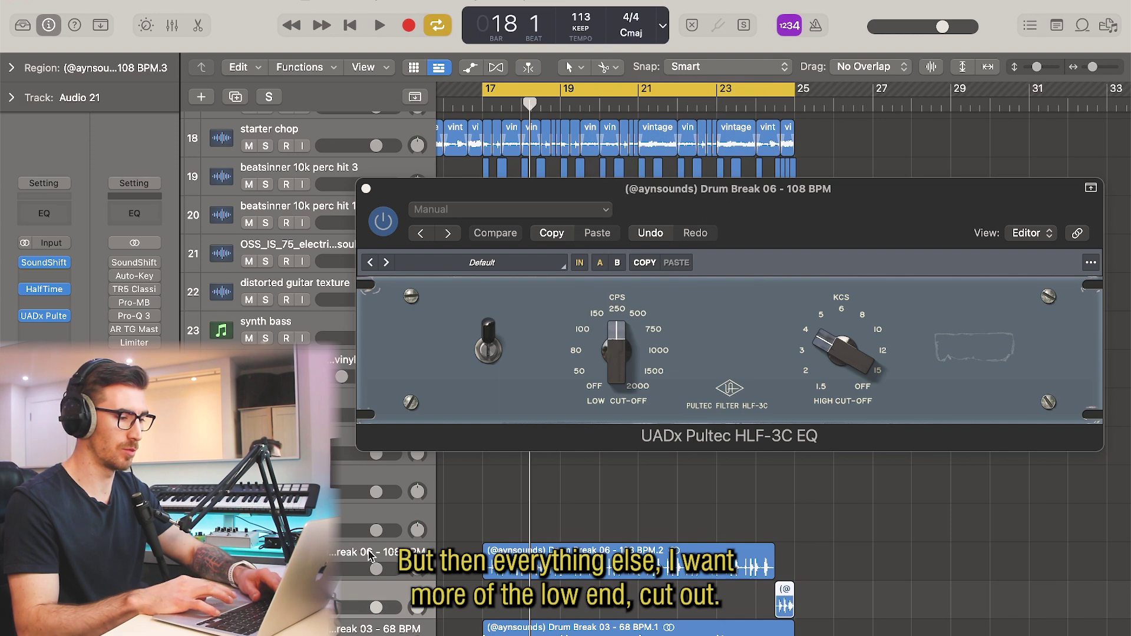
Raise the Pultec low cut-off on the main Drum Break 06 track to 750 CPS.
left_click(368, 556)
left_click_drag(633, 333, 633, 321)
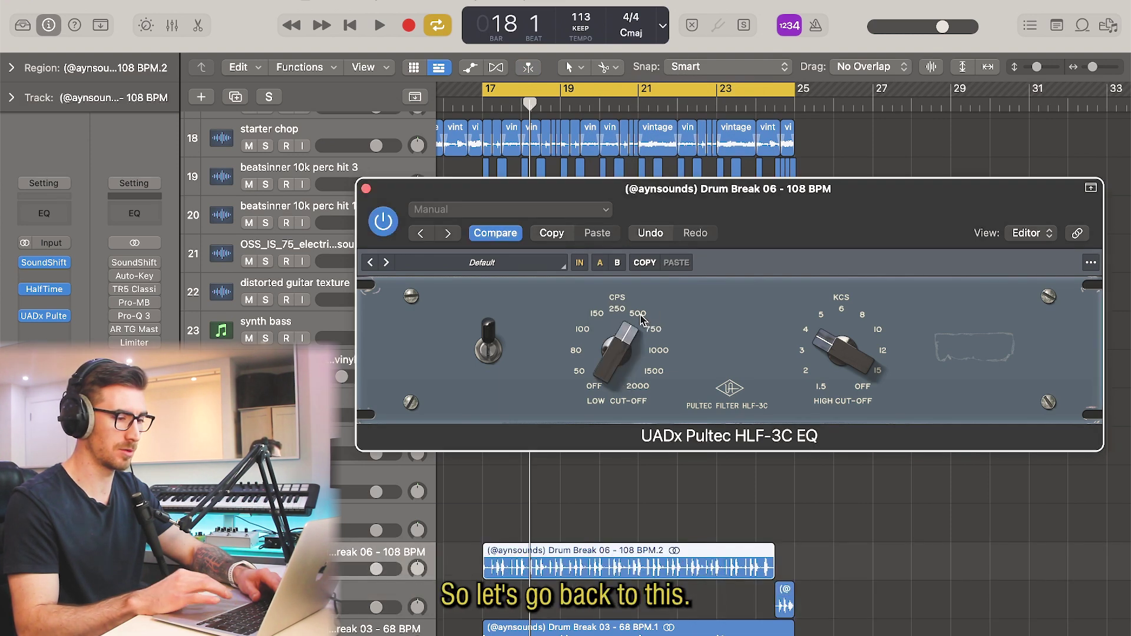
key("space")
left_click(651, 331)
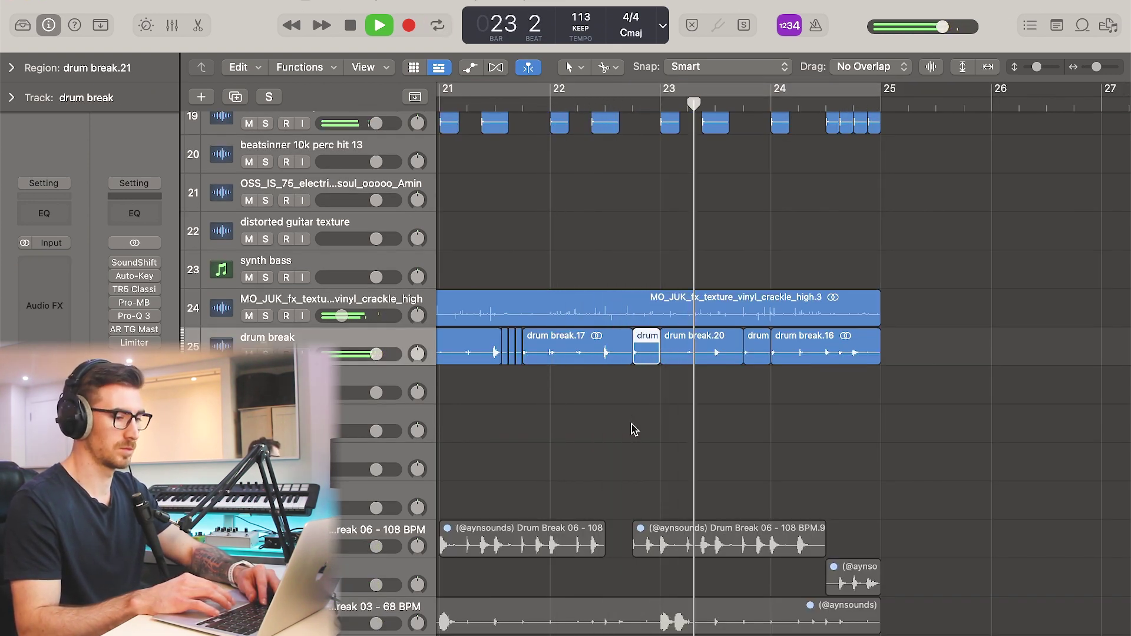
Load the IW Jupiter High Strings preset in Diva and add a Stereo Delay with factory default settings to its track.
key("c")
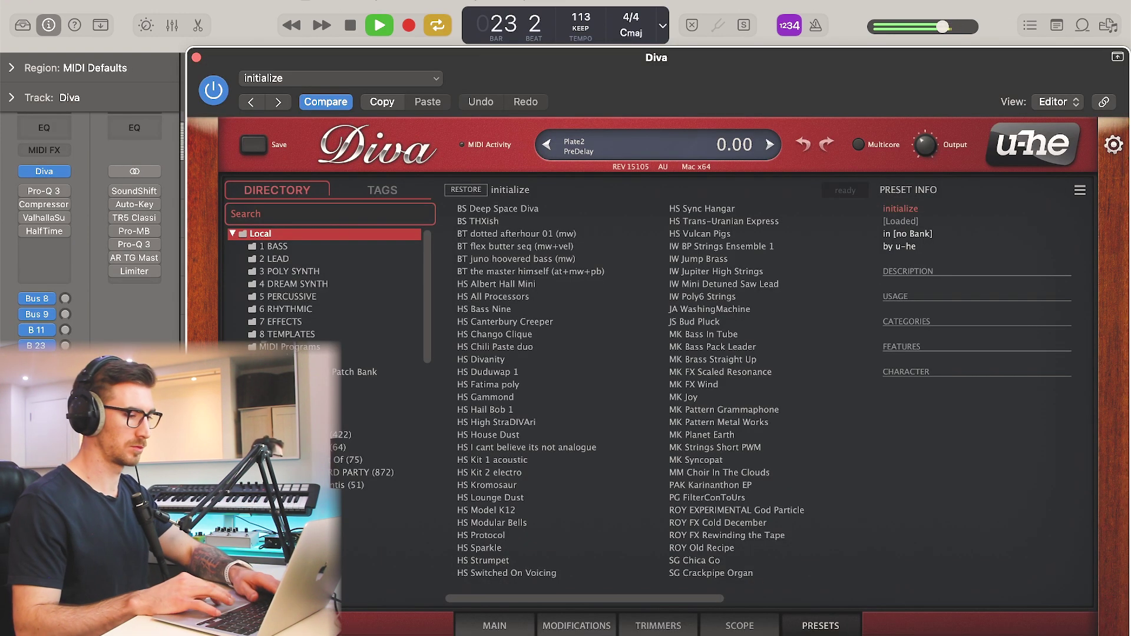
left_click(741, 272)
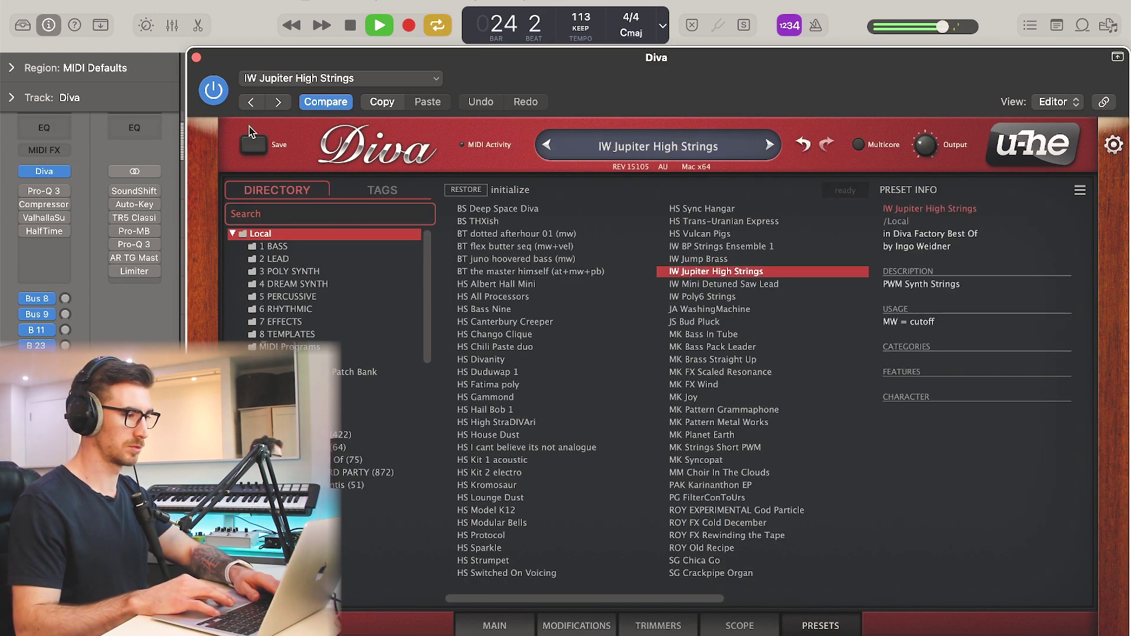
left_click(197, 58)
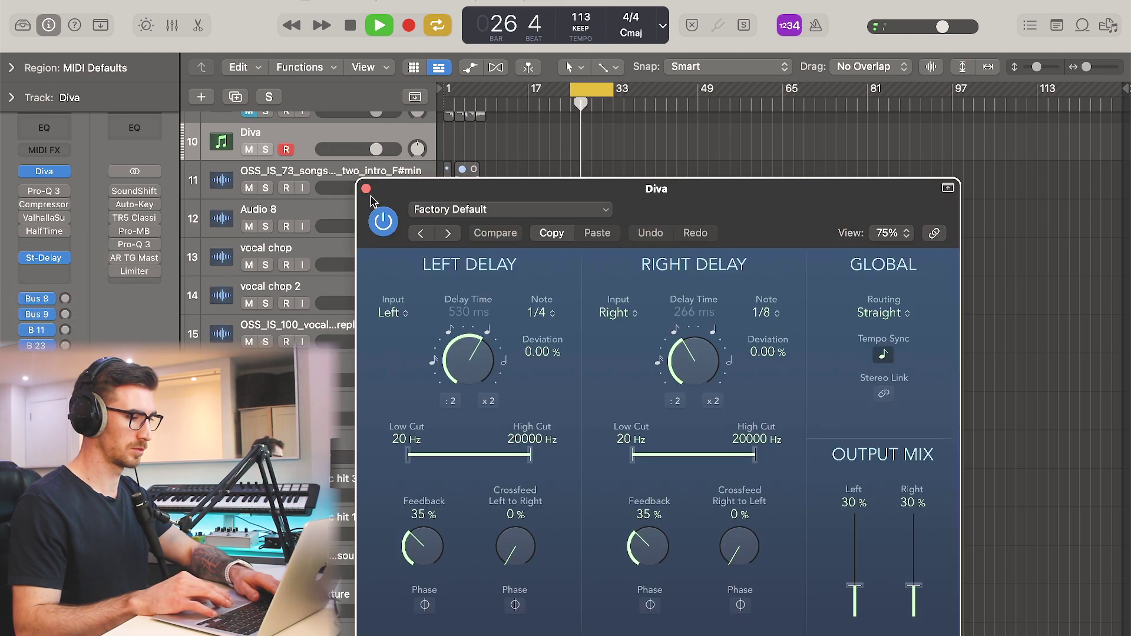
left_click(366, 189)
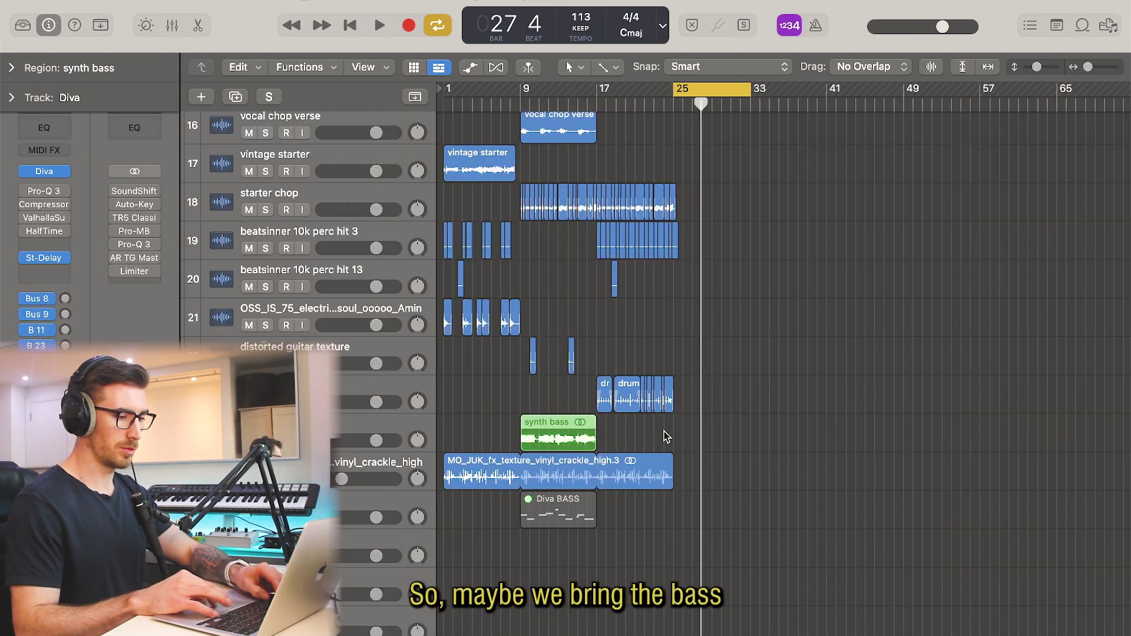
Copy the synth bass region to bar 25 and switch Diva to the IW Jump Brass preset.
left_click_drag(664, 436, 751, 466)
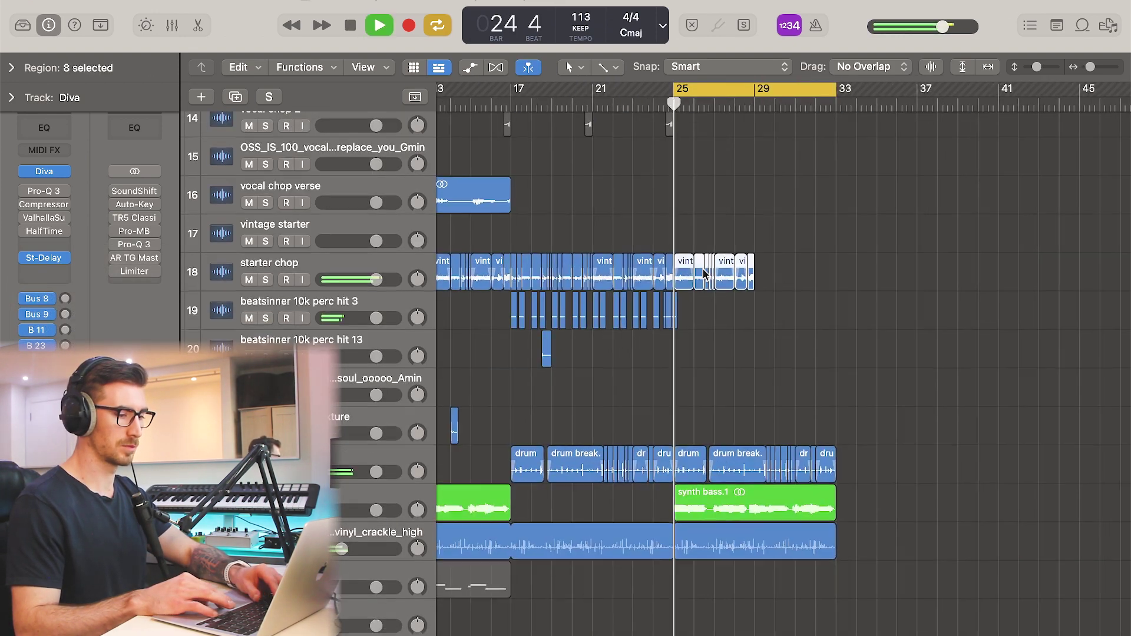
scroll(743, 308, "up", 1)
scroll(743, 309, "up", 2)
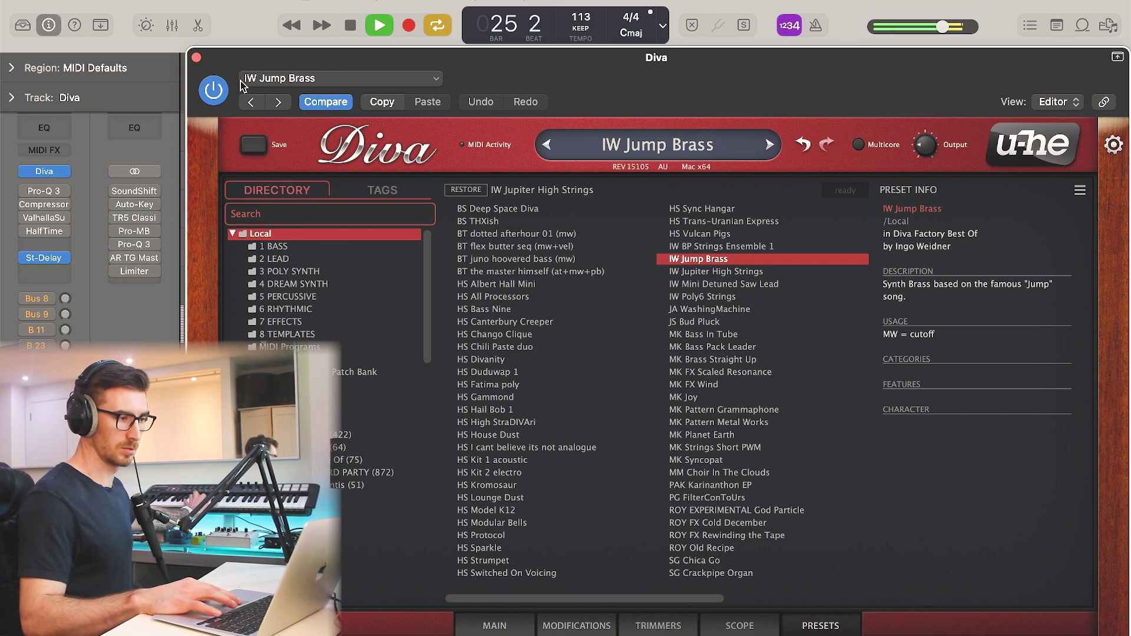
left_click(197, 57)
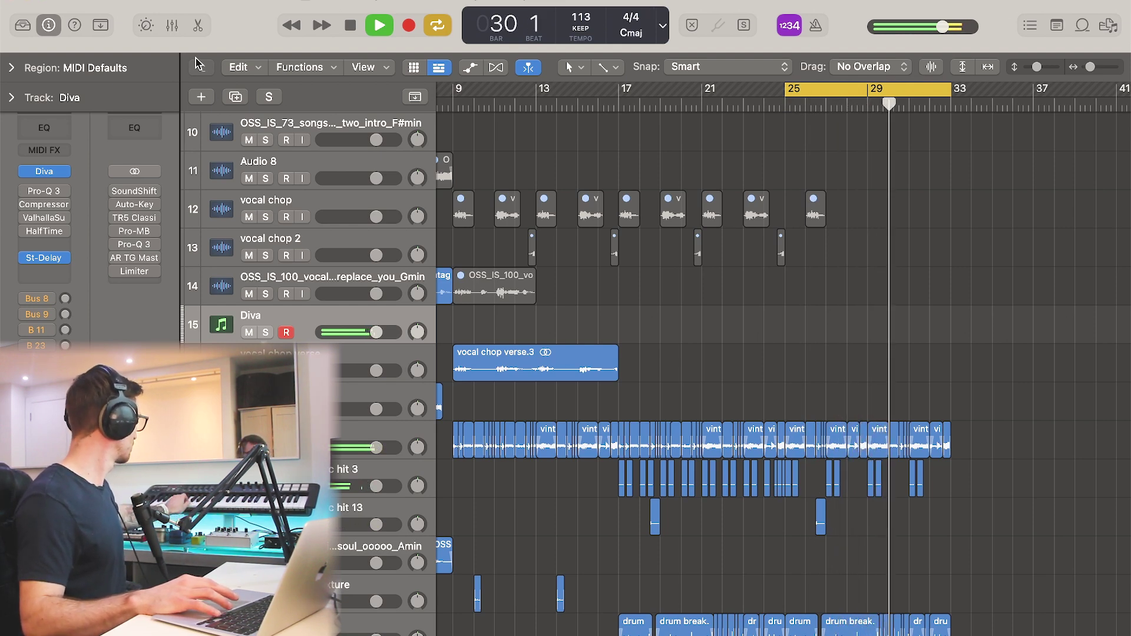
Record two improvised takes on the Diva track over the cycle area starting at bar 25.
key("r")
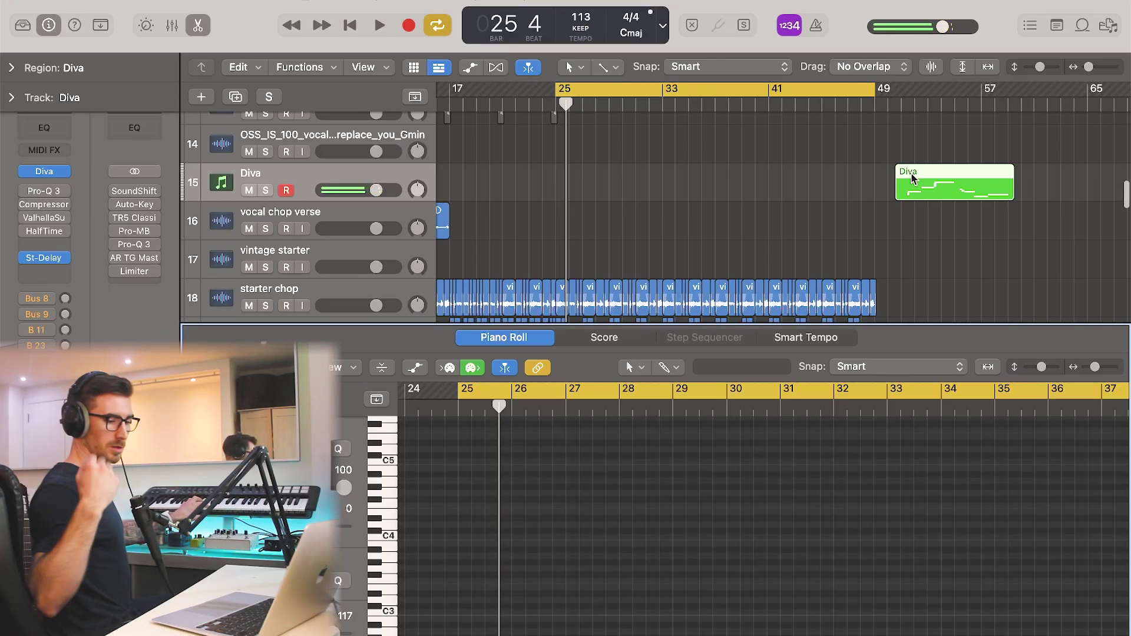
key("r")
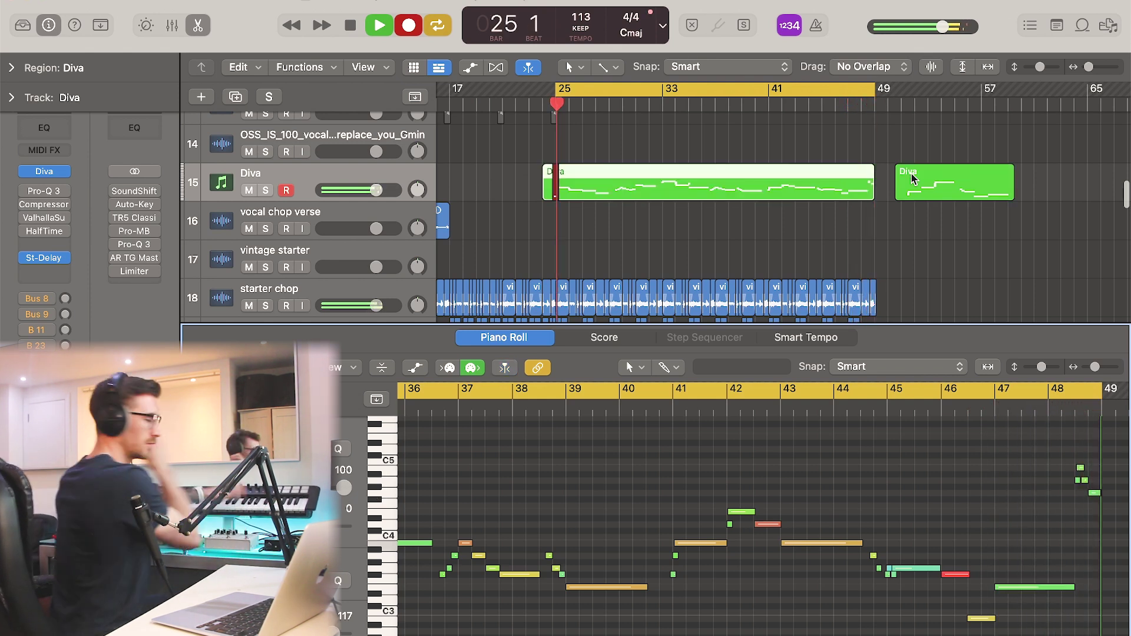
key("space")
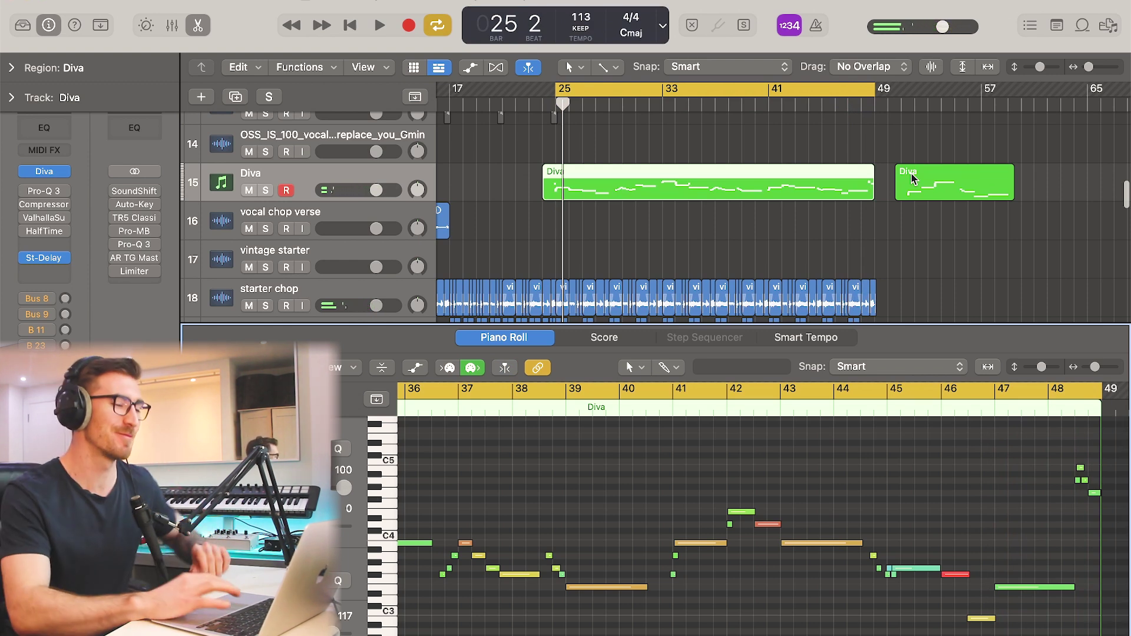
Move the three recorded Diva takes further along their track, starting the longest one at bar 55, to clear the cycle area.
scroll(920, 216, "down", 3)
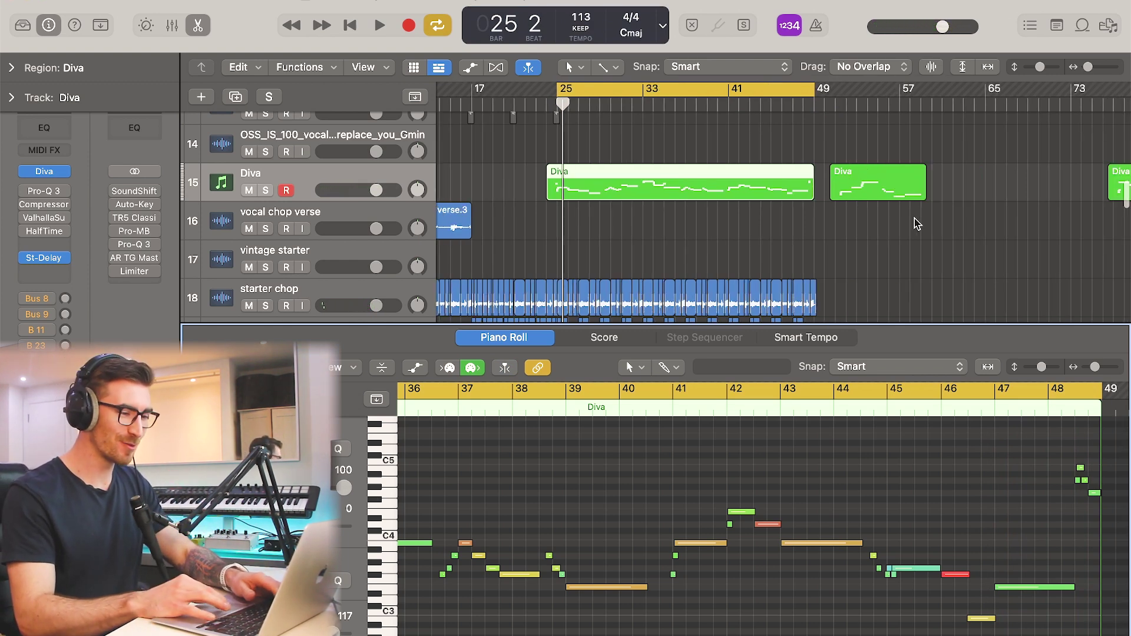
scroll(621, 454, "left", 10)
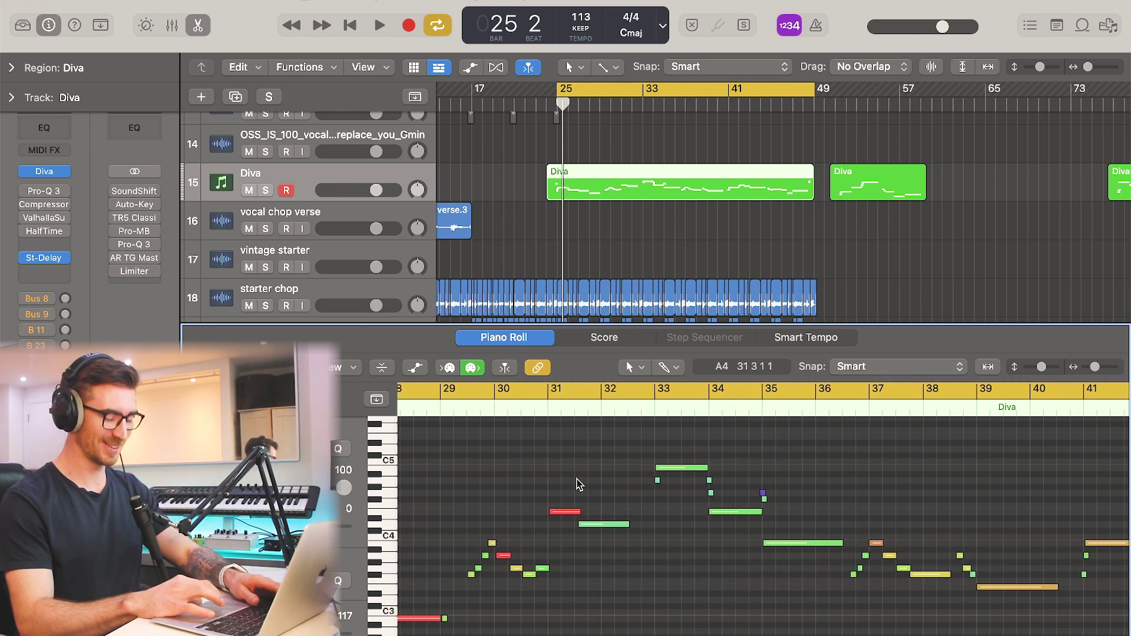
scroll(578, 484, "left", 1)
scroll(736, 304, "down", 3)
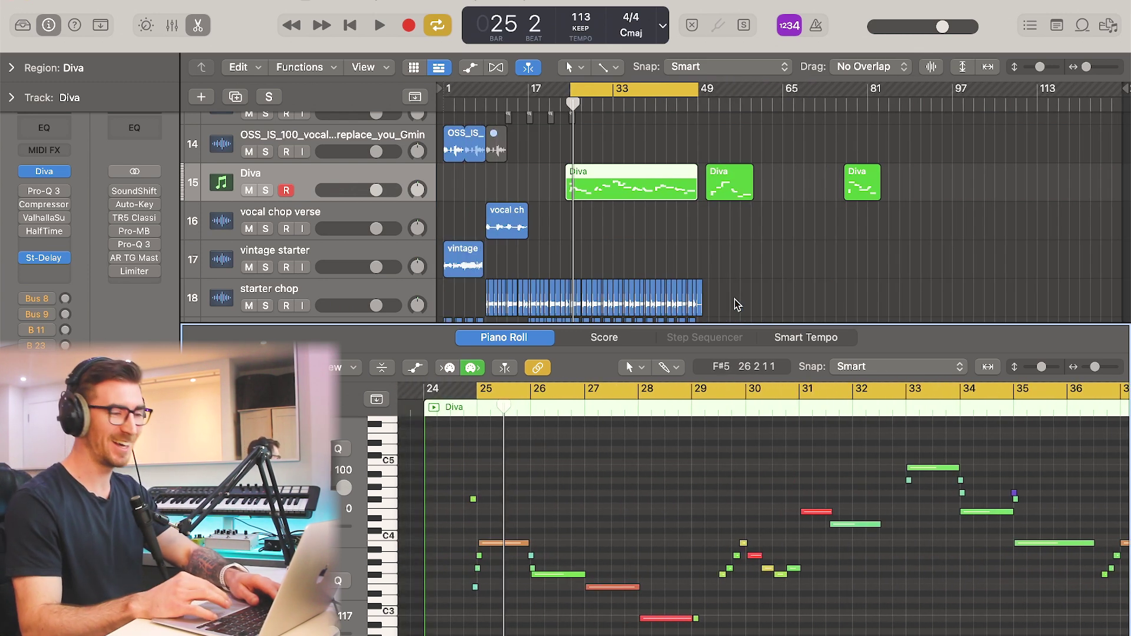
left_click_drag(747, 177, 820, 179)
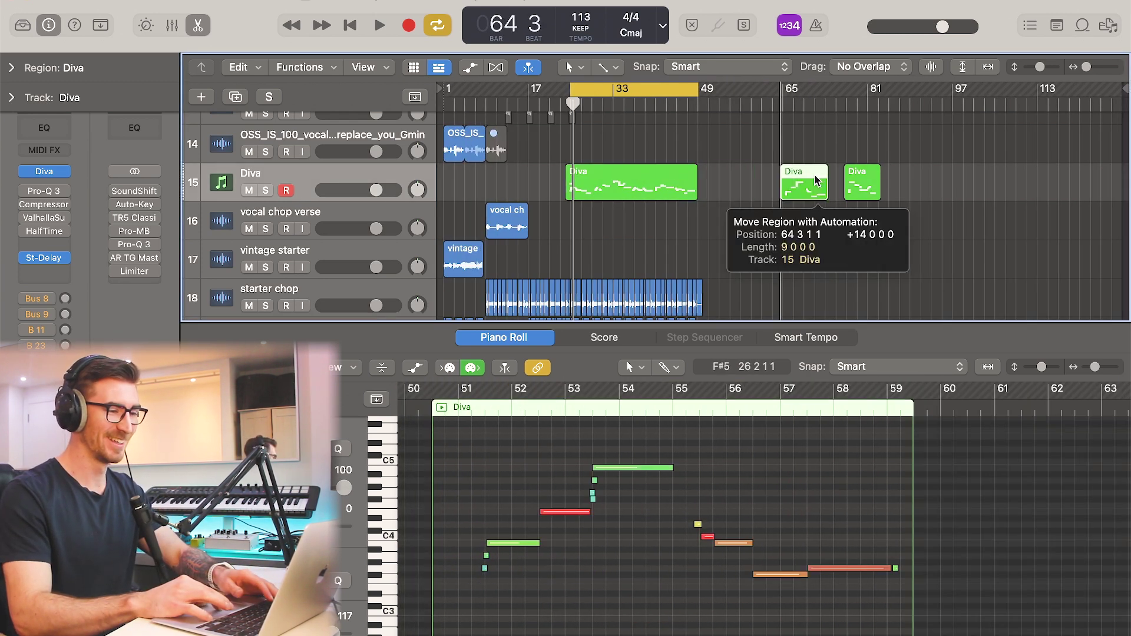
left_click(606, 181, "shift")
left_click_drag(606, 181, 770, 185)
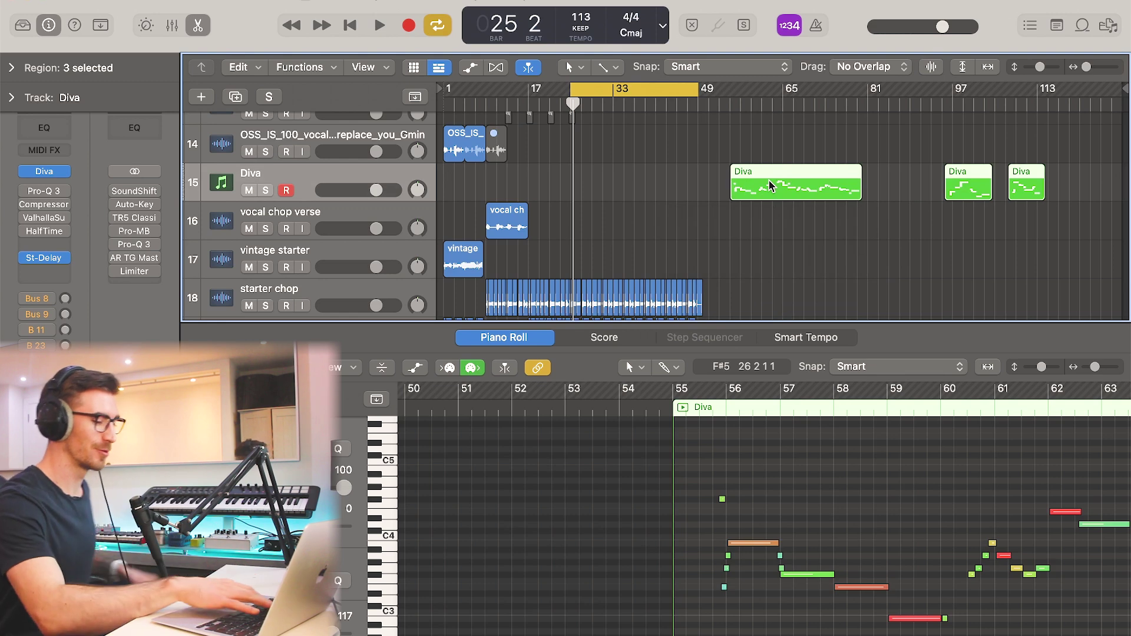
Record another Diva take over the cycle area from bar 25 to bar 49.
key("r")
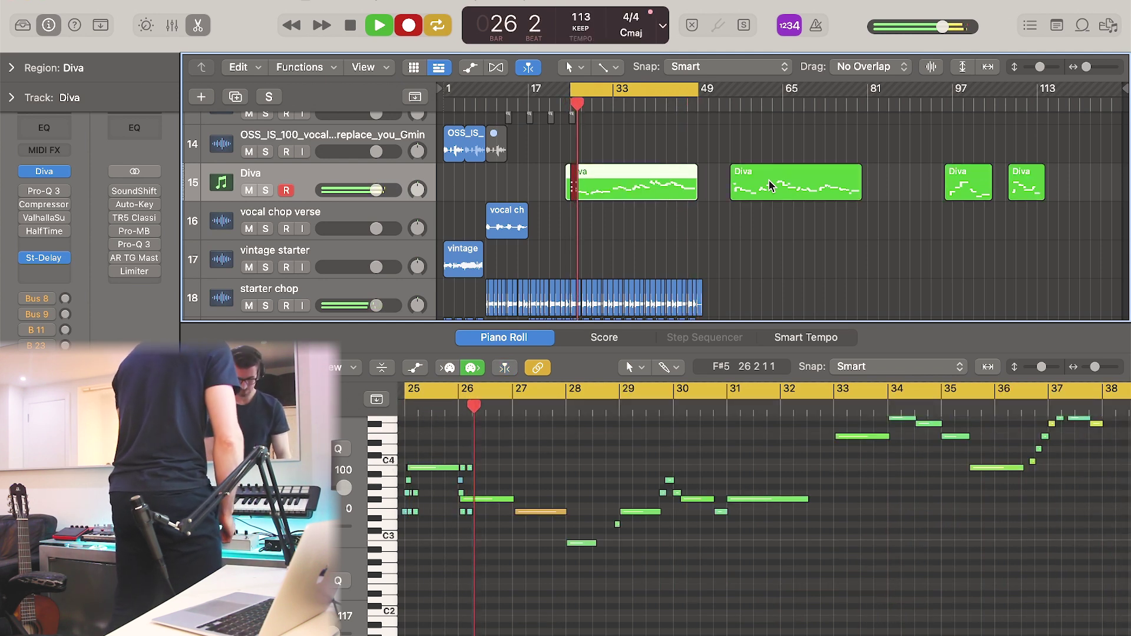
key("space")
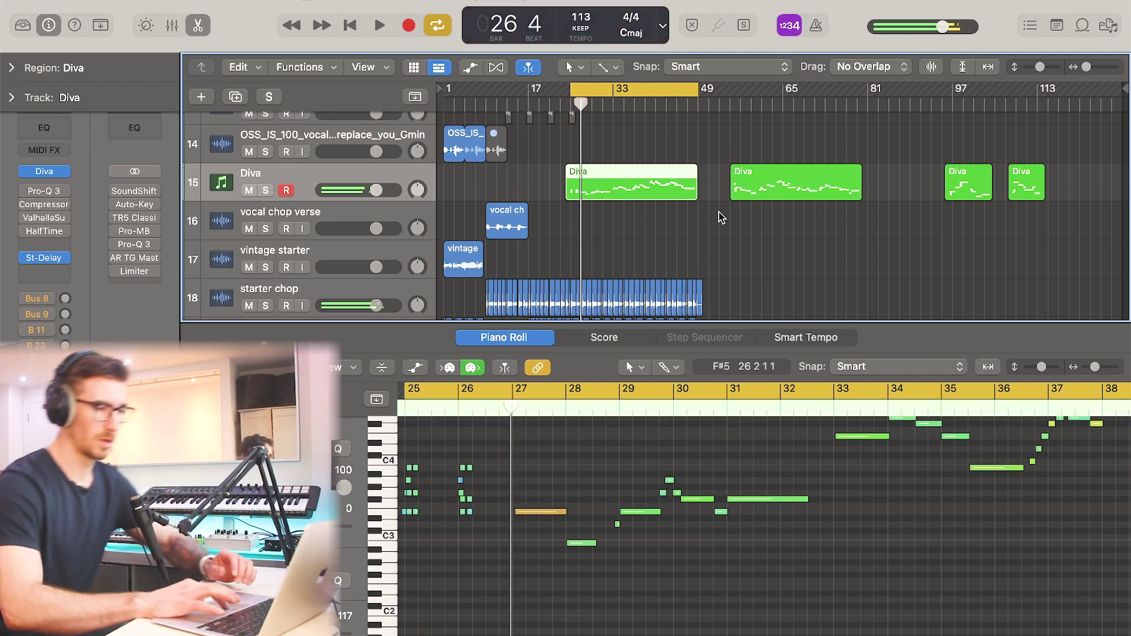
left_click_drag(631, 174, 483, 175)
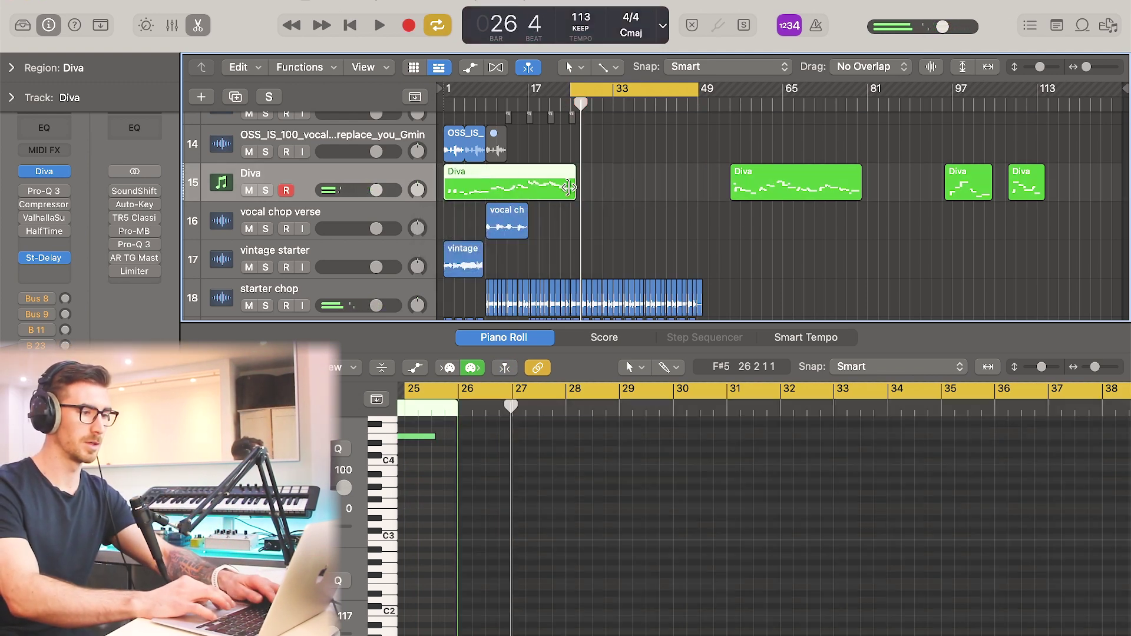
key("super+z")
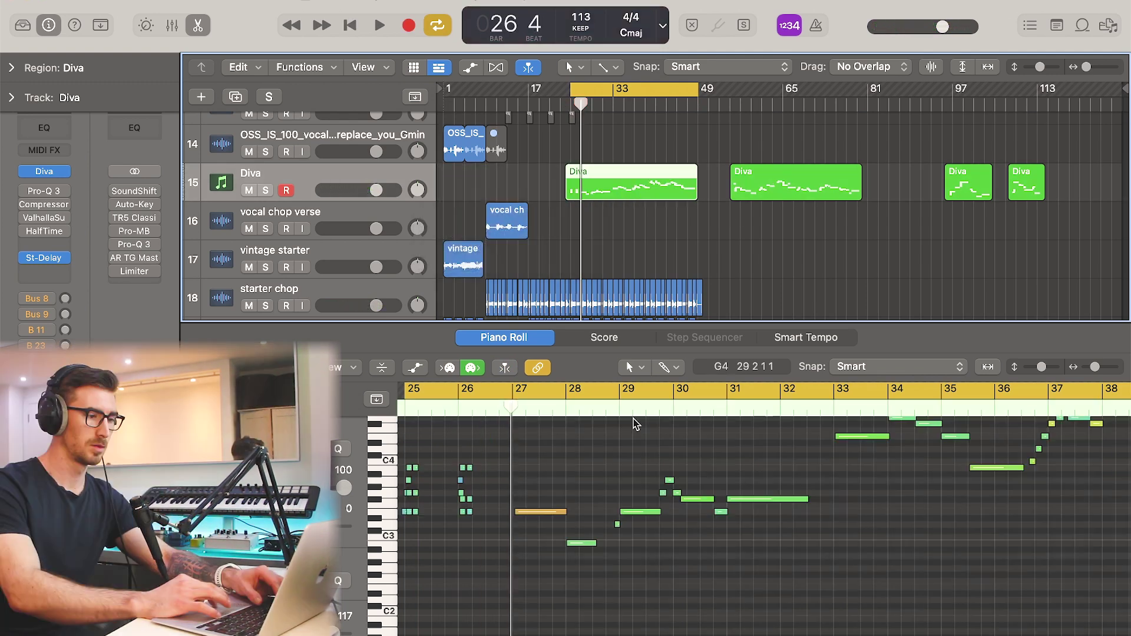
Play back the opening of the new Diva take and examine its short chord notes around bars 25 and 26.
key("space")
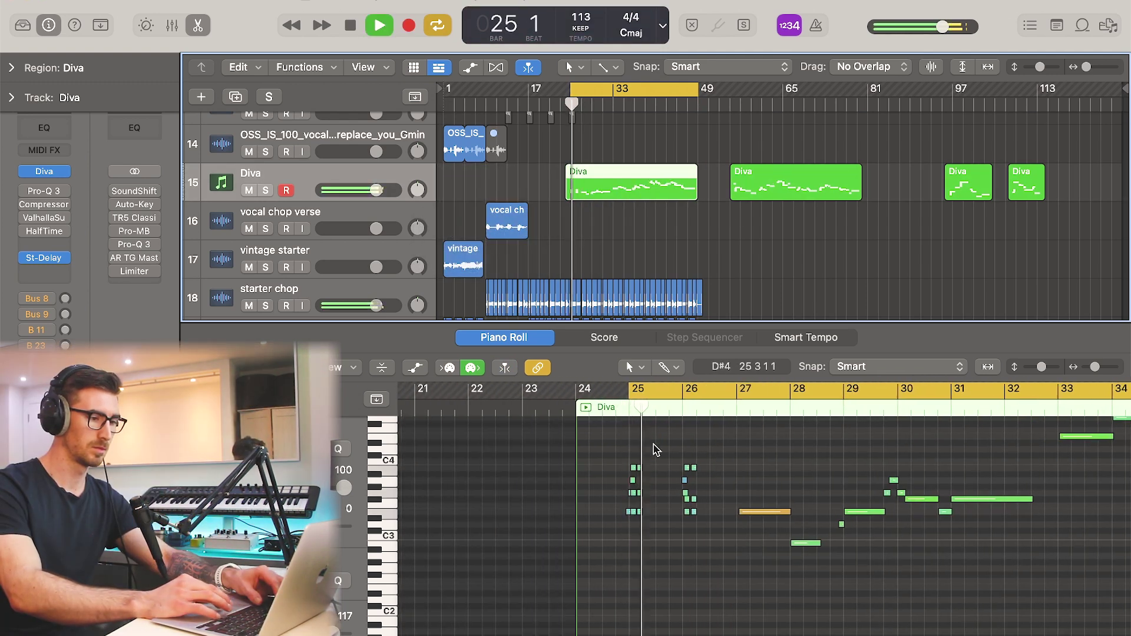
key("super+Right")
key("super+Right")
key("super+Right")
key("super+Right")
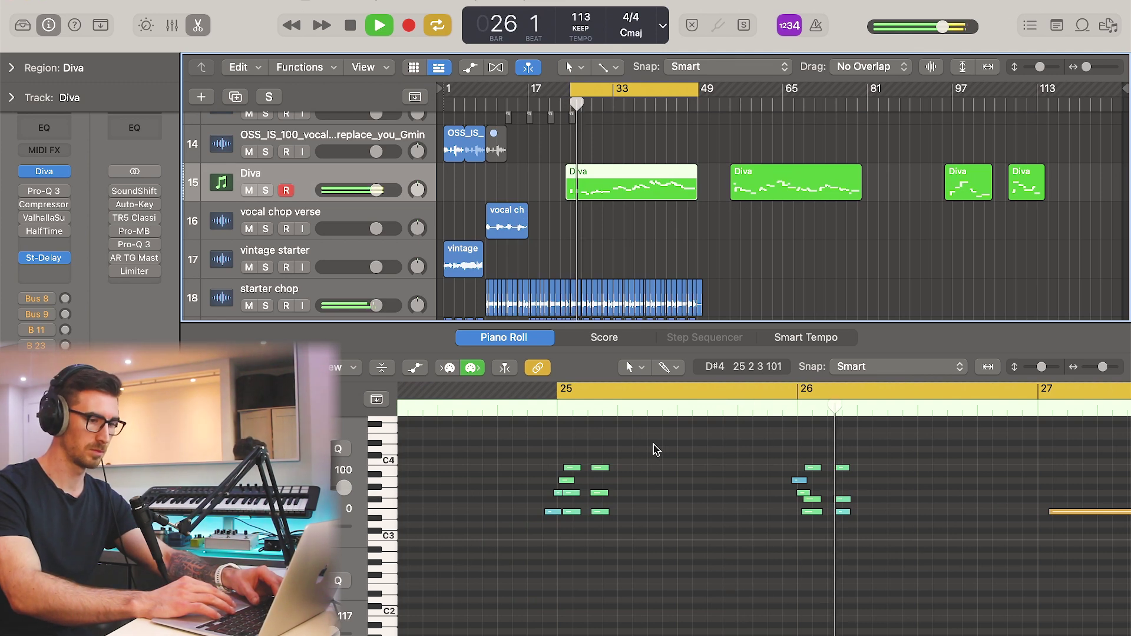
scroll(681, 514, "up", 5)
key("space")
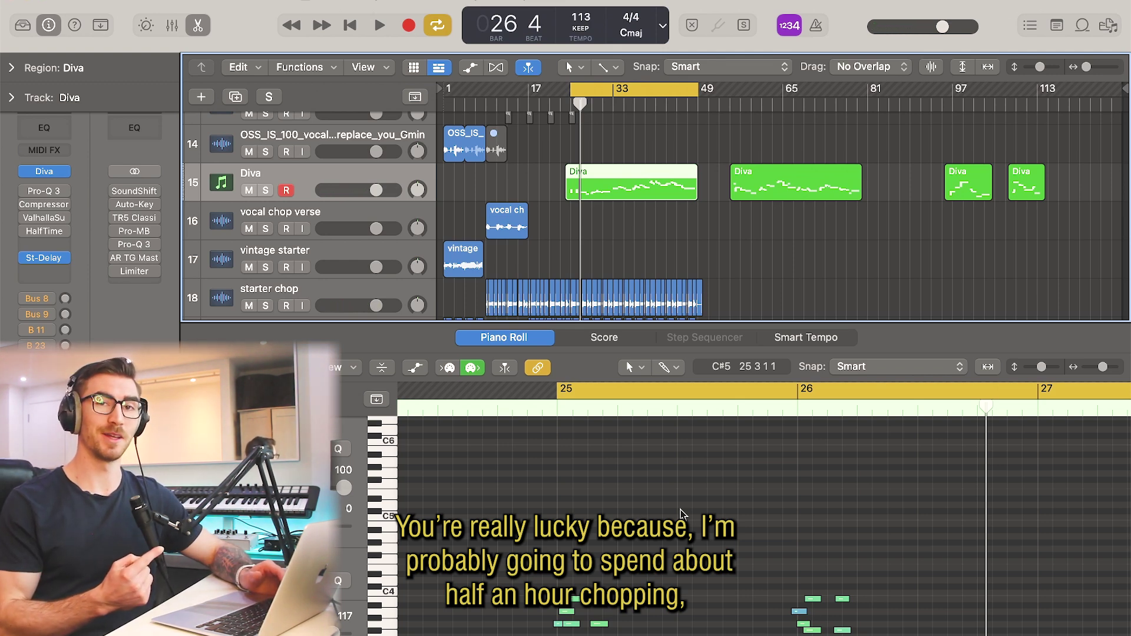
scroll(680, 512, "down", 4)
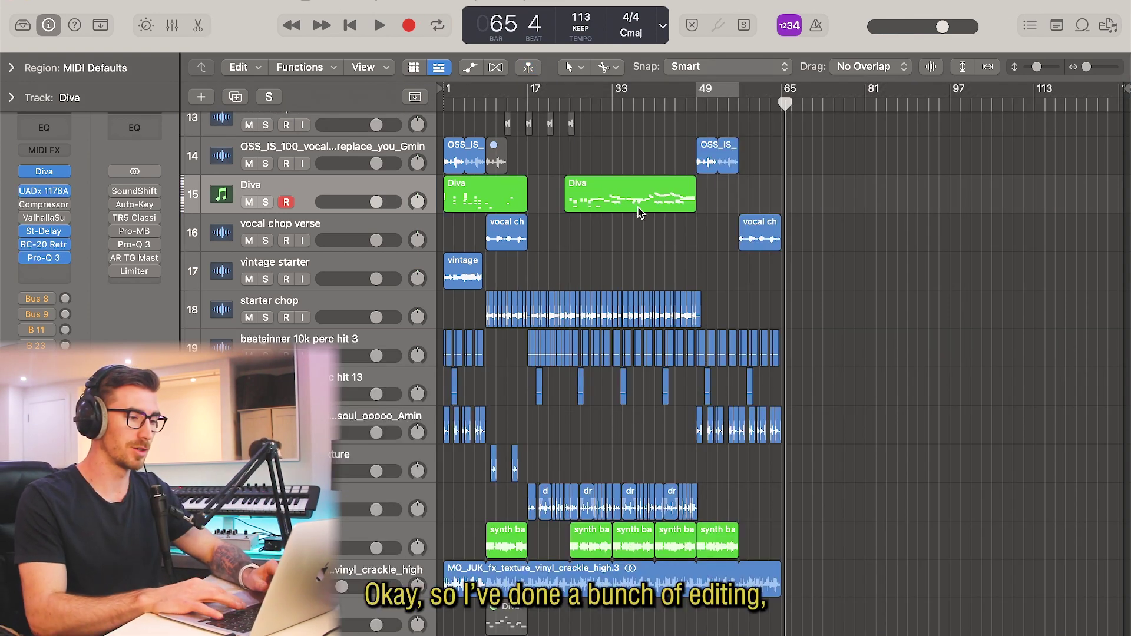
Review the edited notes of the Diva solo region and the intro Diva region in the Piano Roll.
double_click(642, 209)
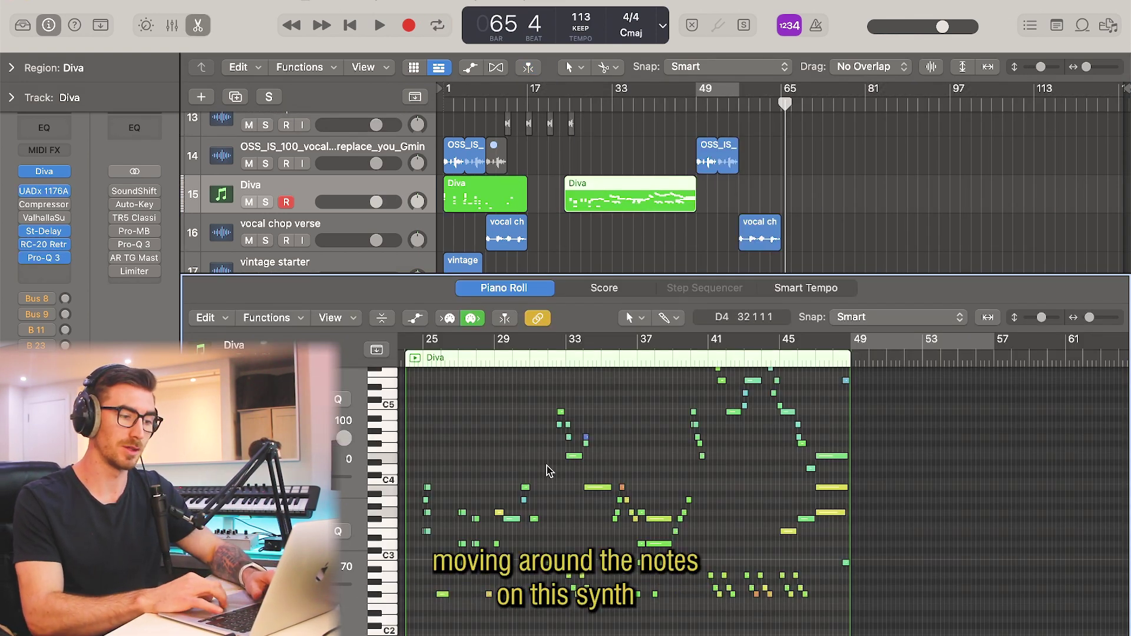
scroll(548, 469, "up", 3)
scroll(549, 471, "up", 1)
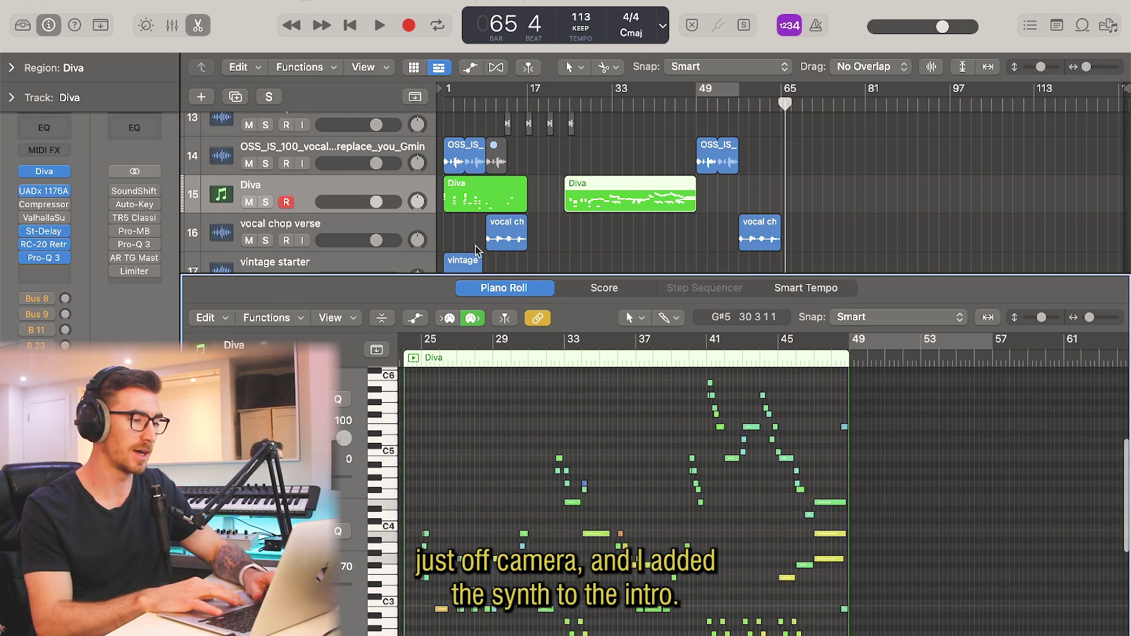
left_click(488, 203)
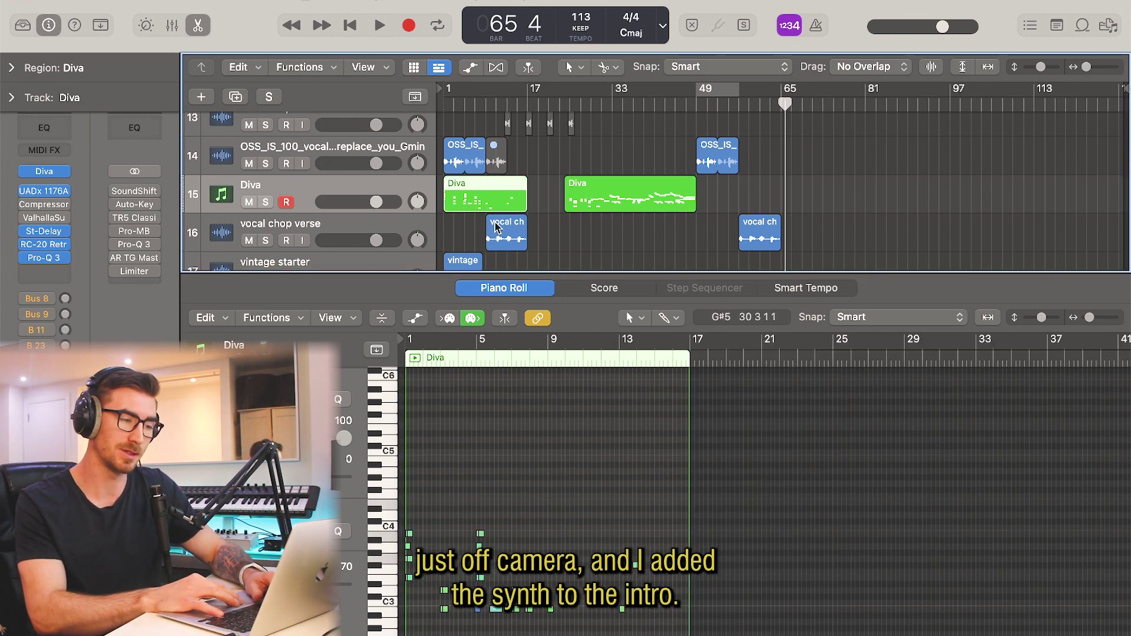
left_click(572, 206)
scroll(685, 469, "down", 1)
scroll(685, 470, "left", 1)
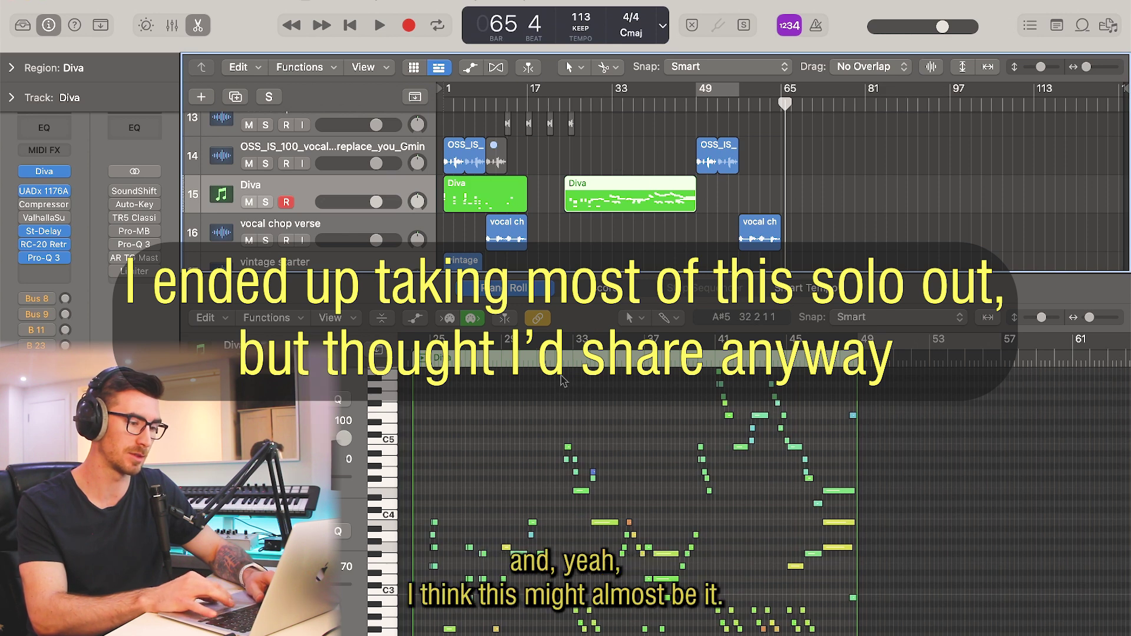
Play the arrangement from bar 23 and follow the Diva solo's notes through to its final chord before bar 49.
left_click(560, 103)
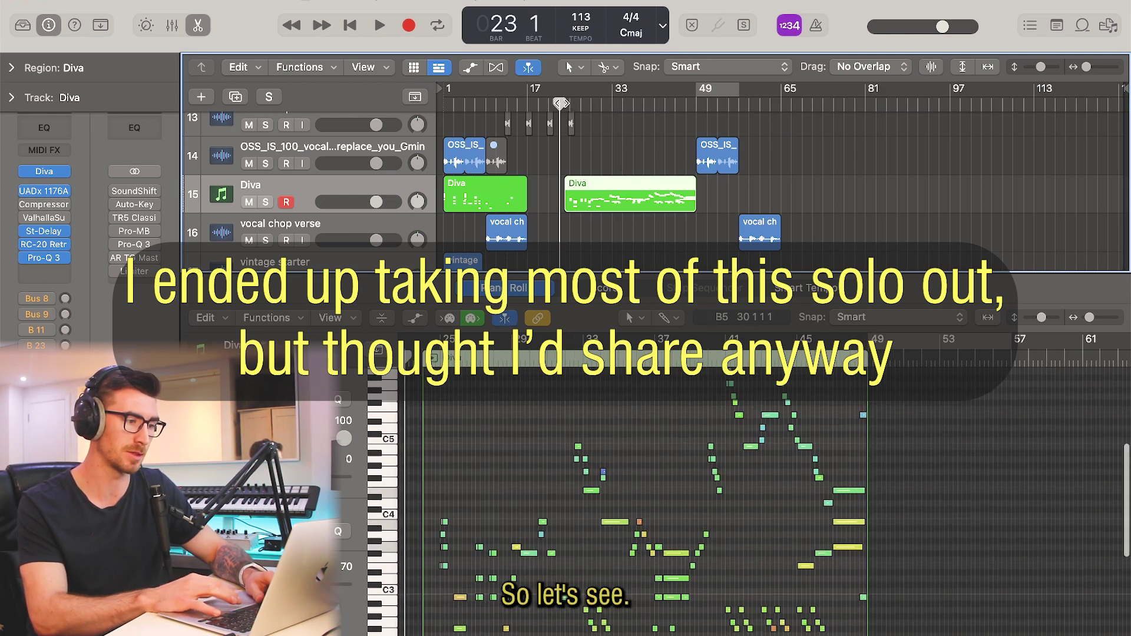
key("space")
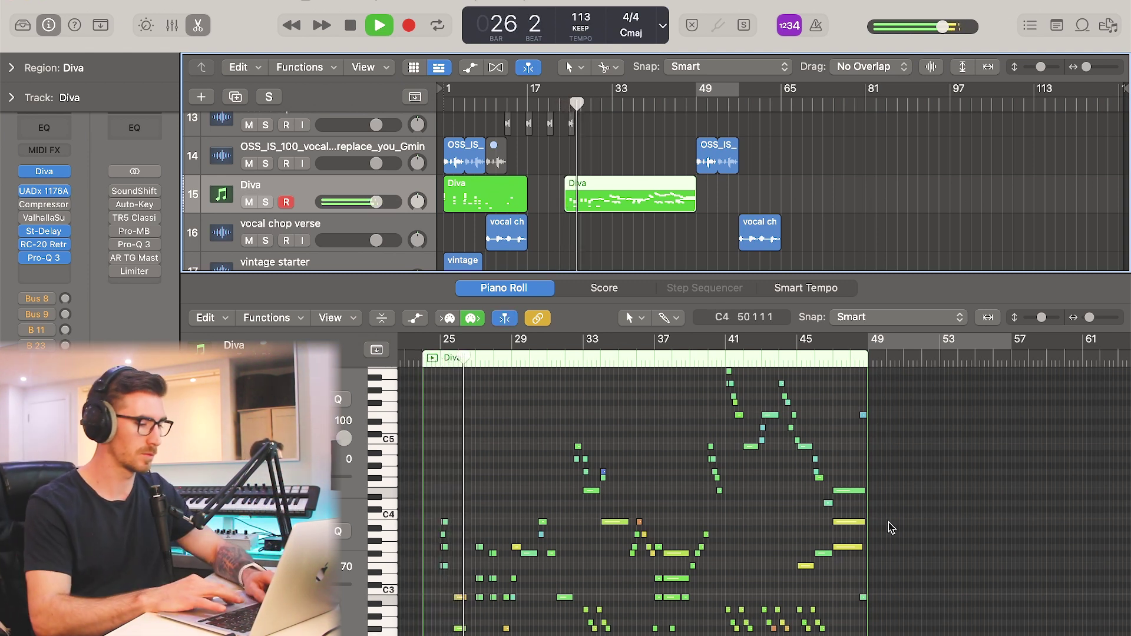
scroll(744, 589, "down", 5)
scroll(743, 589, "up", 1)
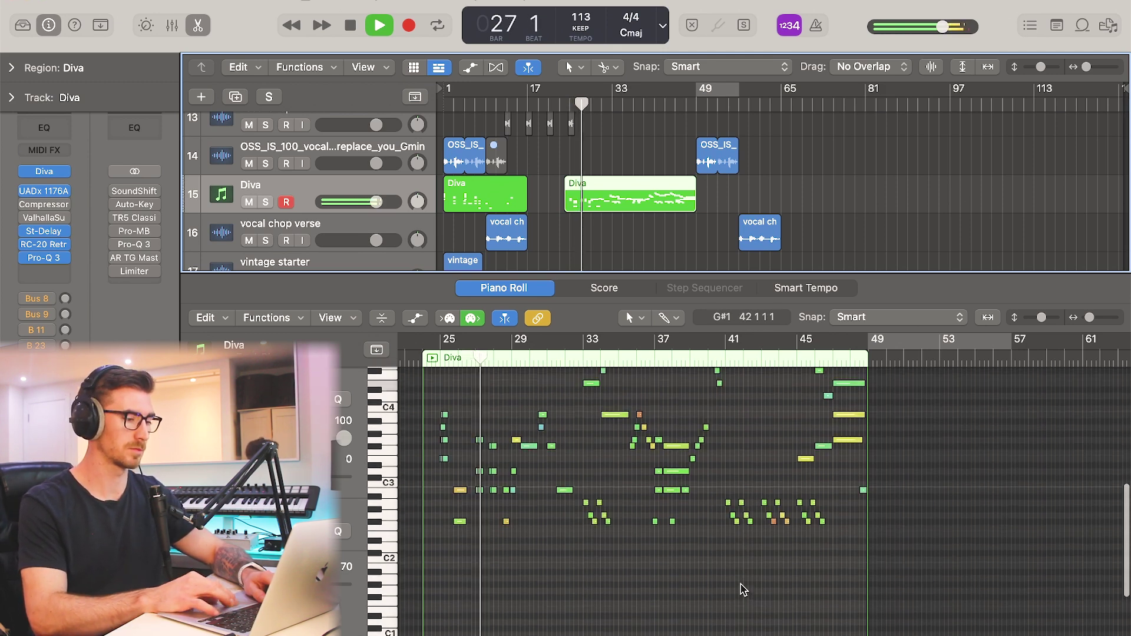
scroll(743, 589, "up", 5)
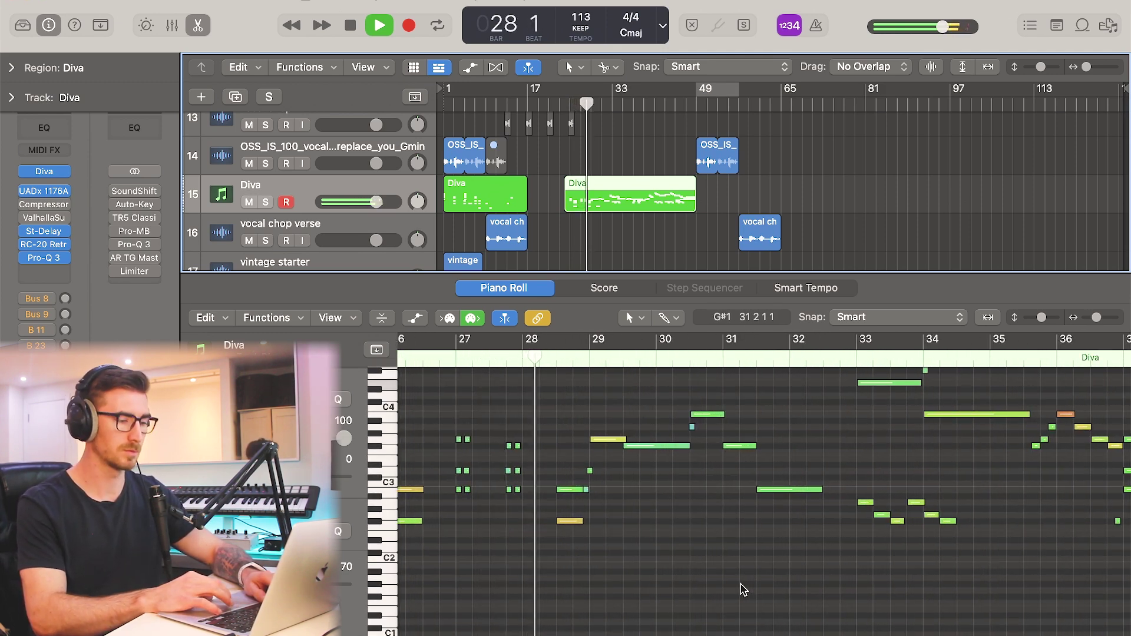
scroll(743, 589, "right", 2)
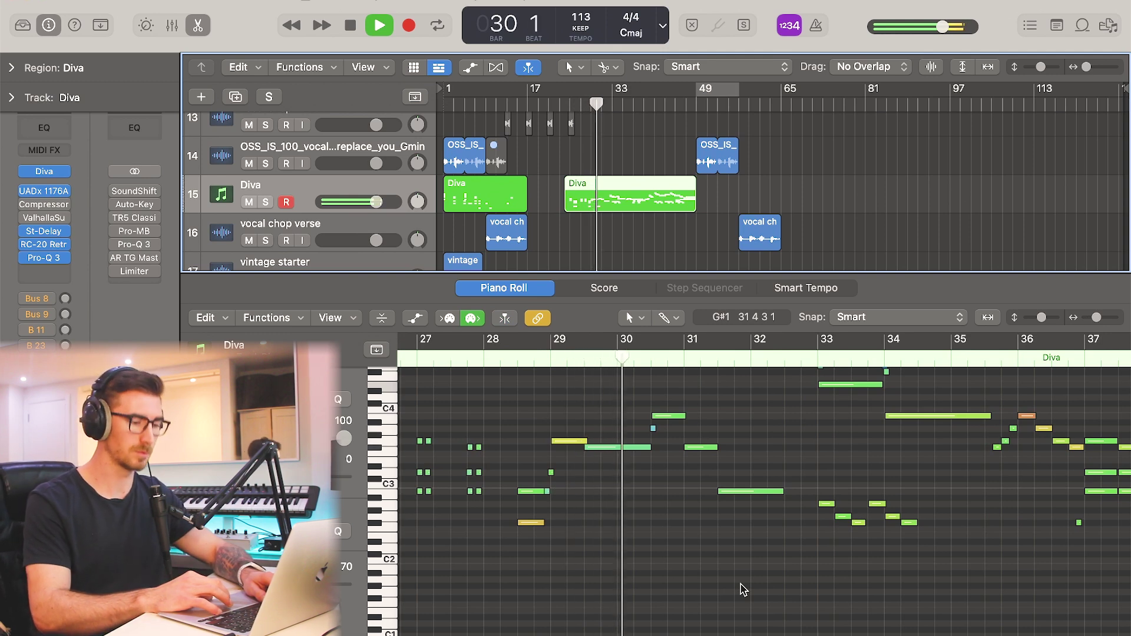
scroll(743, 589, "right", 2)
scroll(743, 589, "up", 1)
scroll(743, 589, "right", 2)
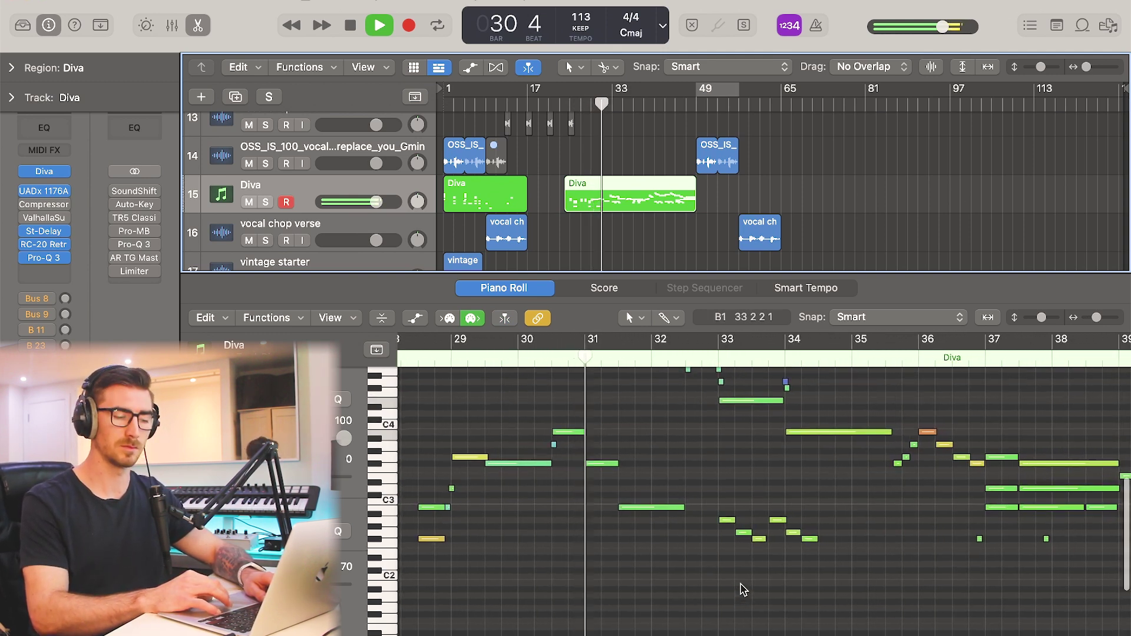
scroll(744, 589, "up", 2)
scroll(741, 584, "right", 1)
scroll(741, 584, "up", 1)
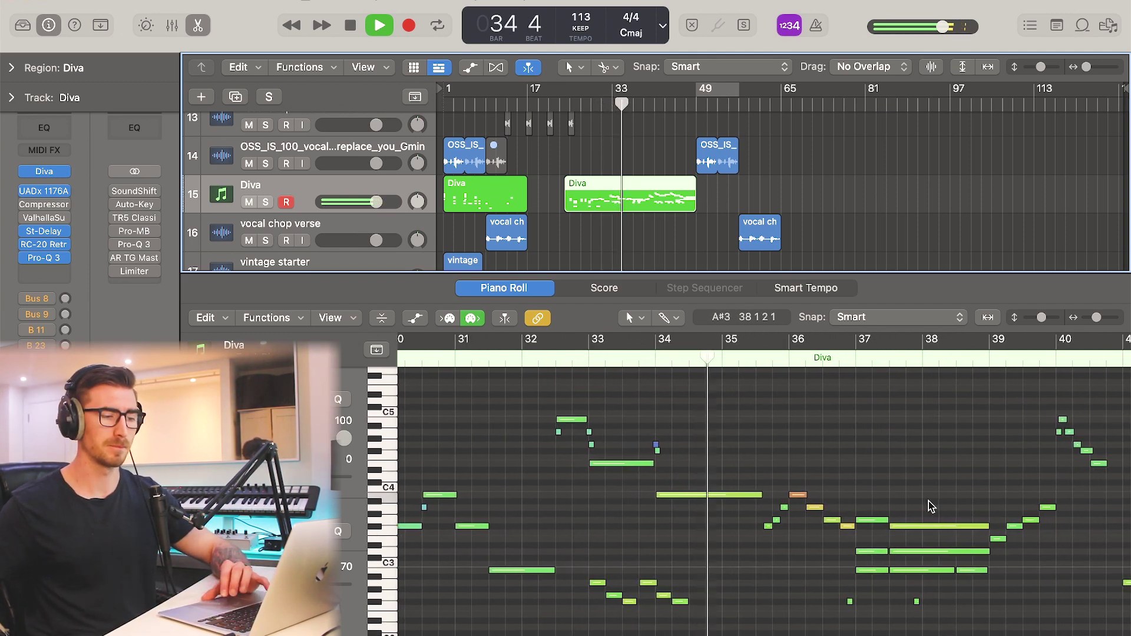
scroll(930, 506, "right", 2)
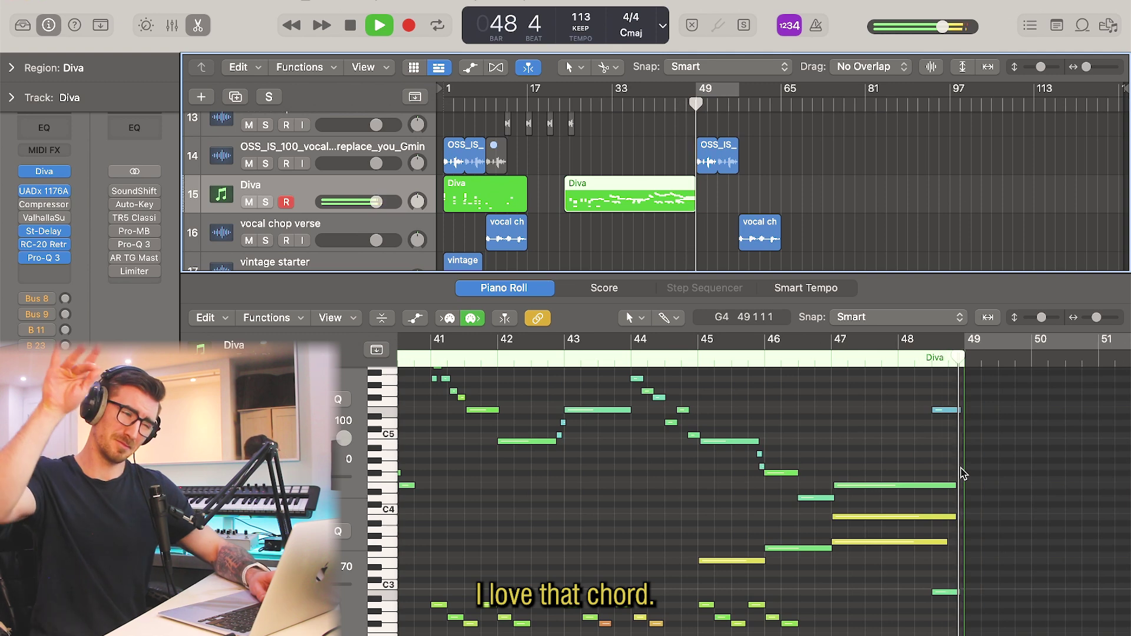
Close the Piano Roll and listen to the sparse closing section from bar 49 to bar 64 in the arrangement.
key("e")
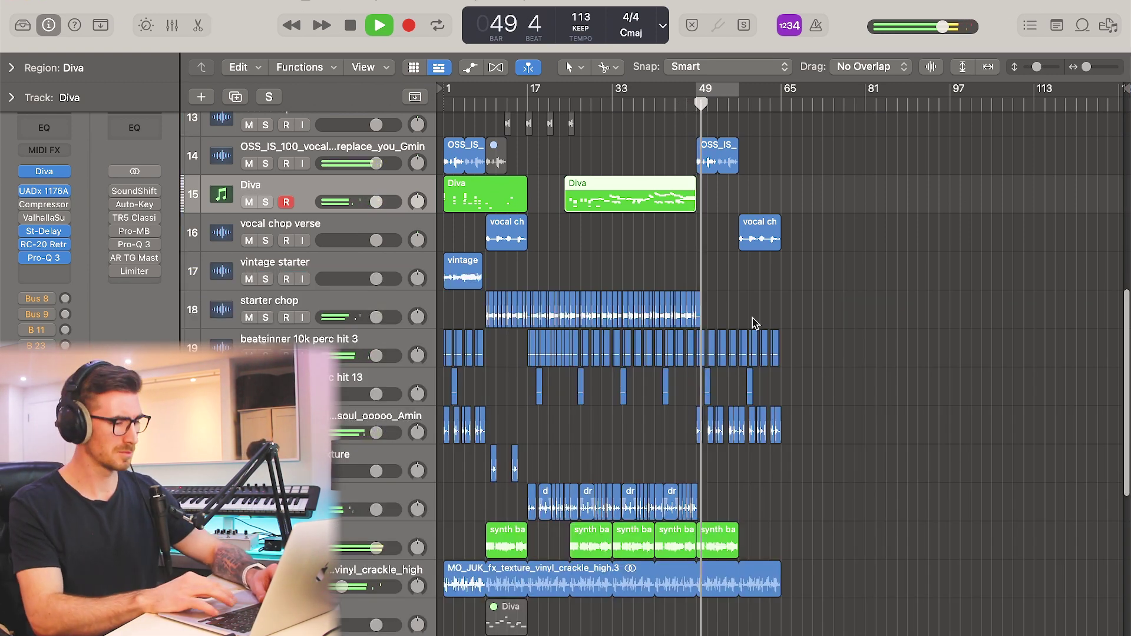
scroll(753, 323, "up", 5)
scroll(754, 323, "right", 2)
left_click(904, 296)
scroll(904, 297, "right", 3)
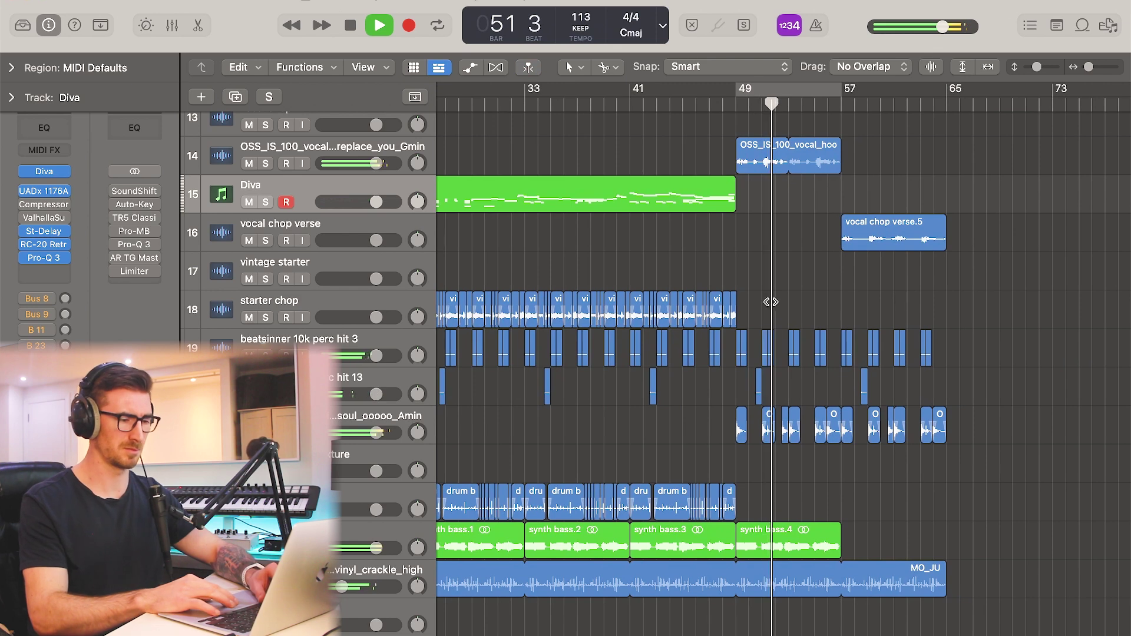
scroll(788, 301, "right", 3)
scroll(787, 303, "down", 5)
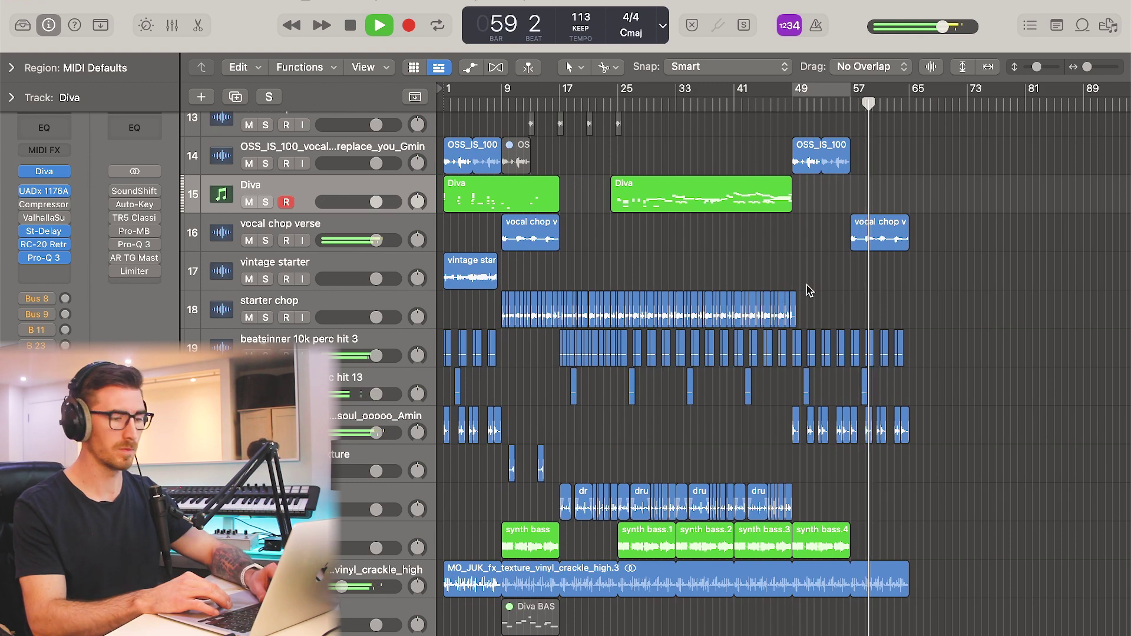
scroll(842, 302, "up", 3)
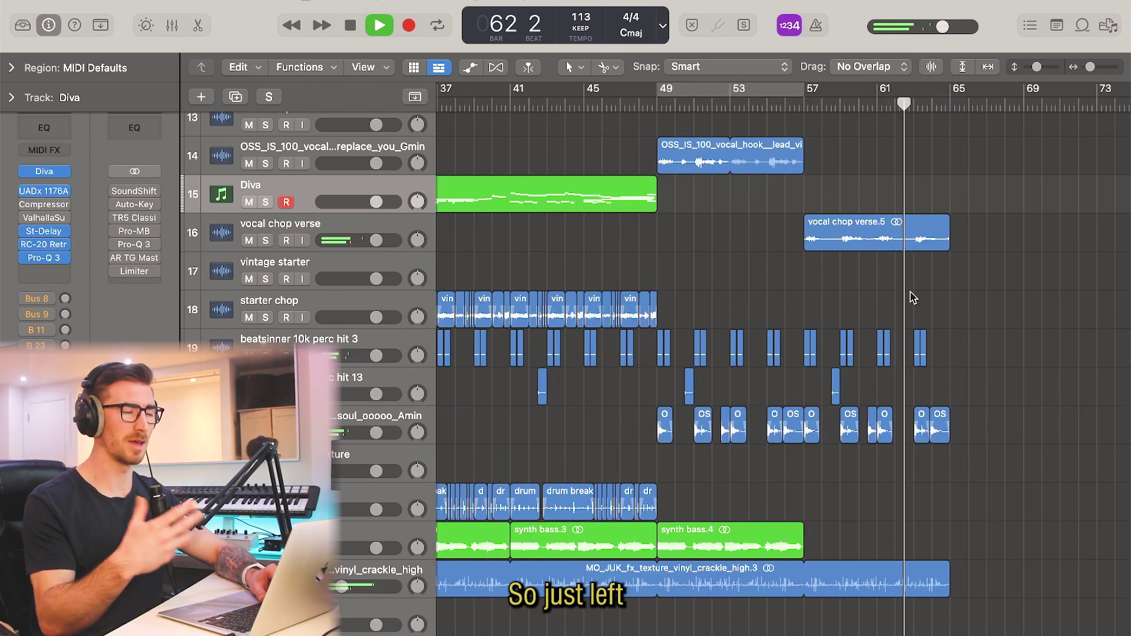
scroll(911, 298, "down", 5)
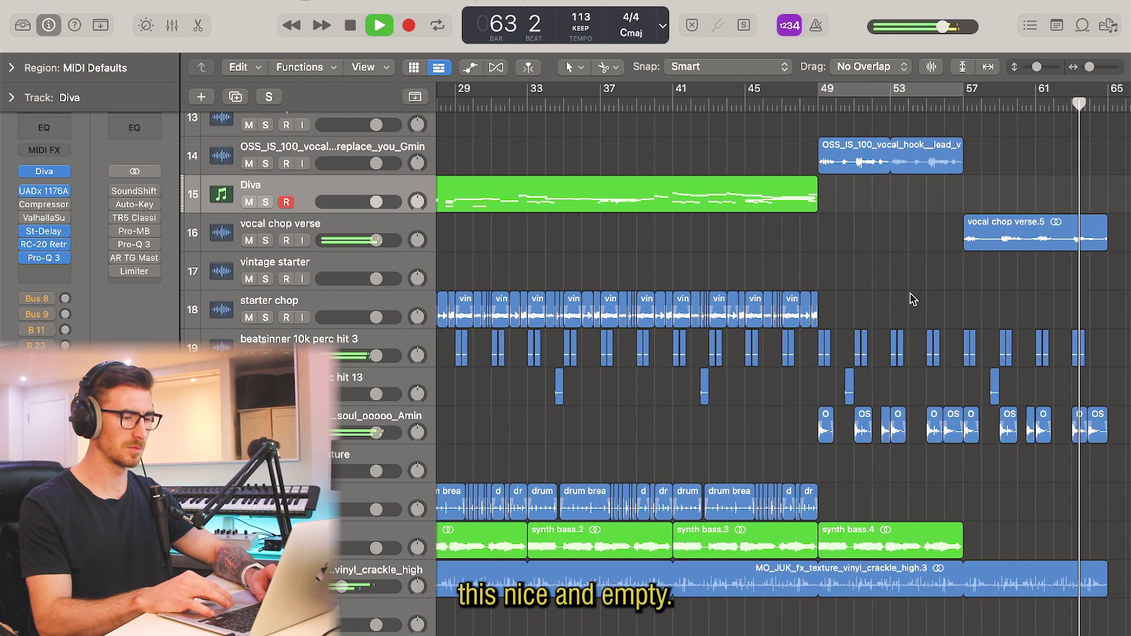
key("space")
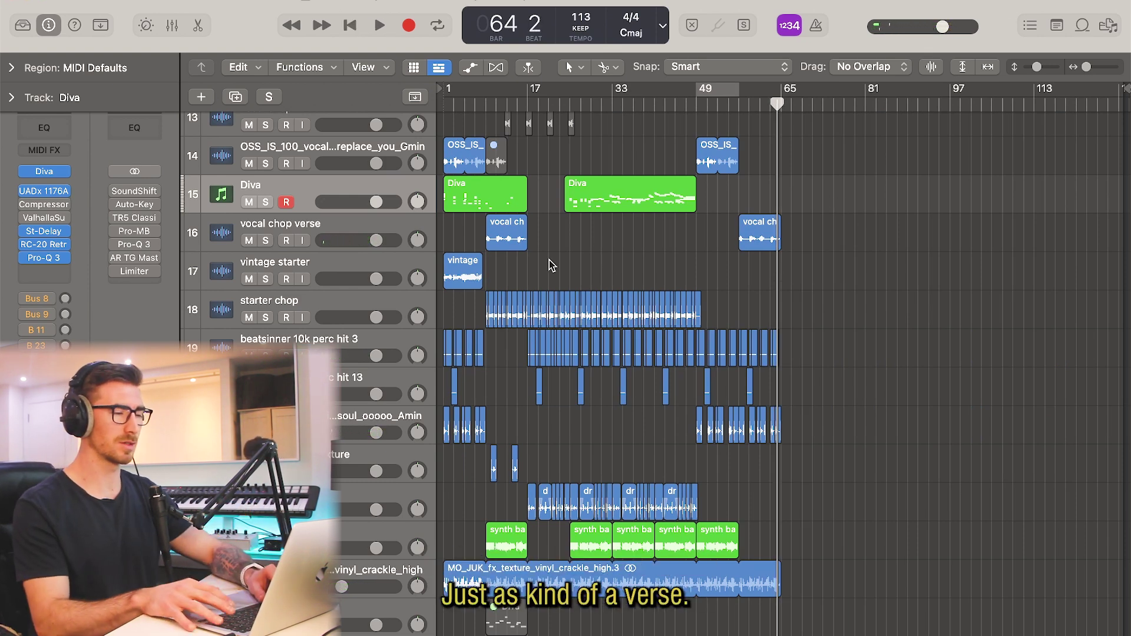
Open the intro Diva region's notes and play the song from bar 1 to check the stabs.
key("Return")
scroll(498, 238, "up", 4)
double_click(511, 199)
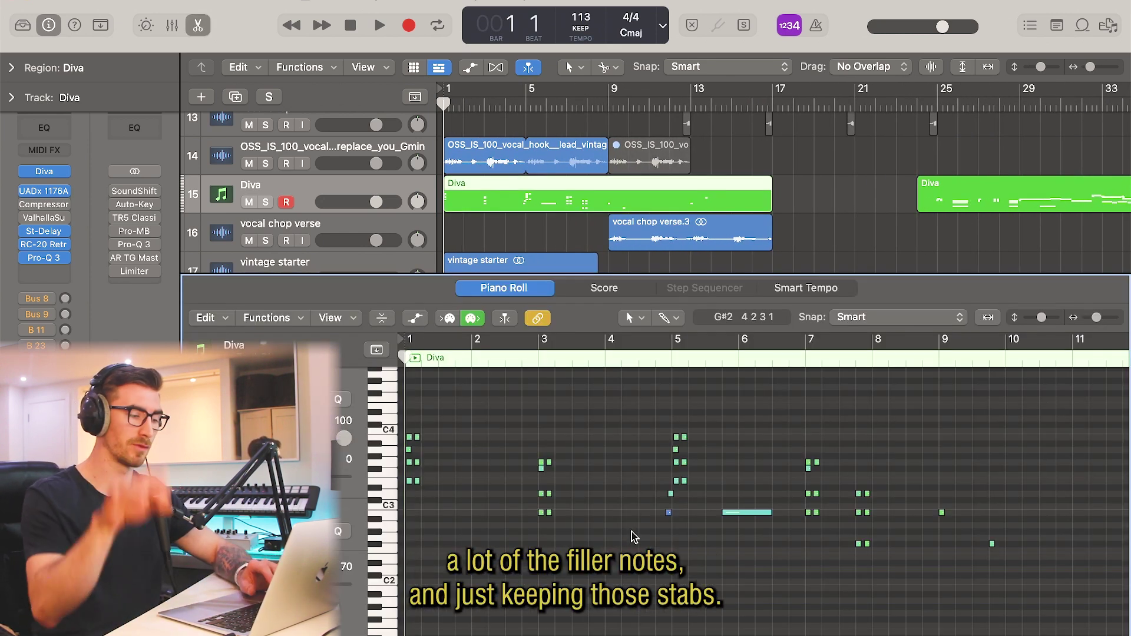
scroll(632, 535, "up", 1)
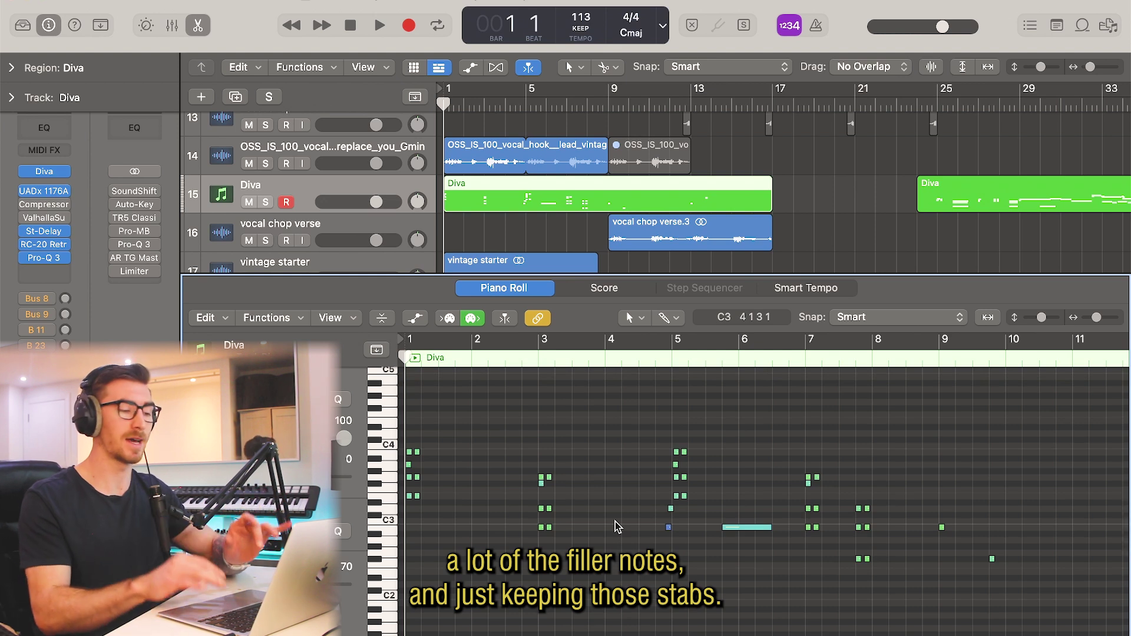
key("space")
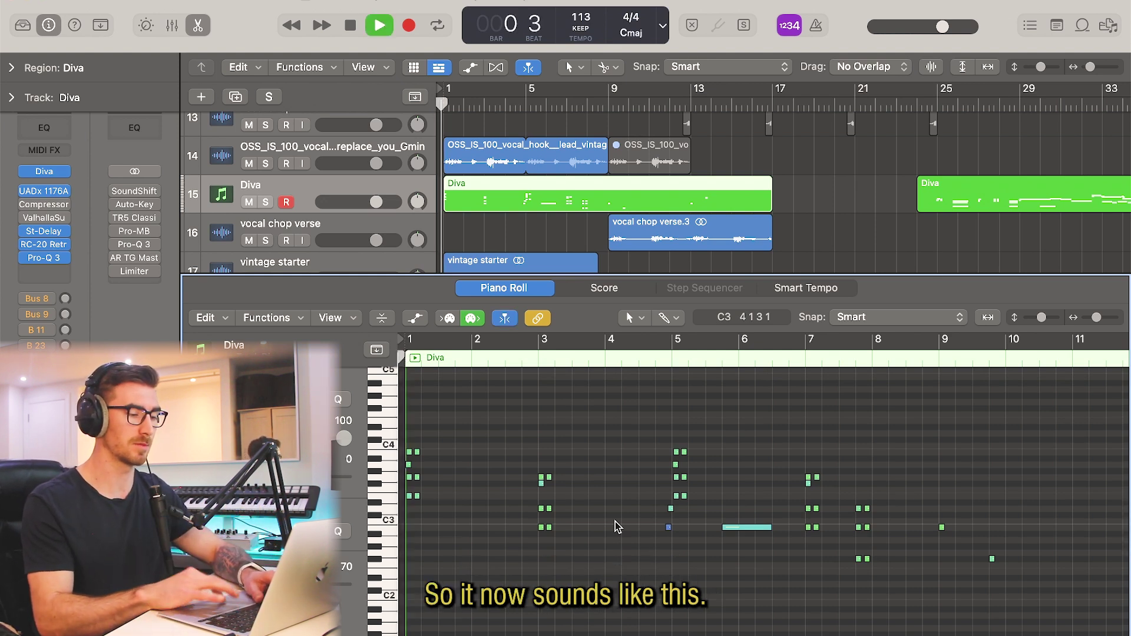